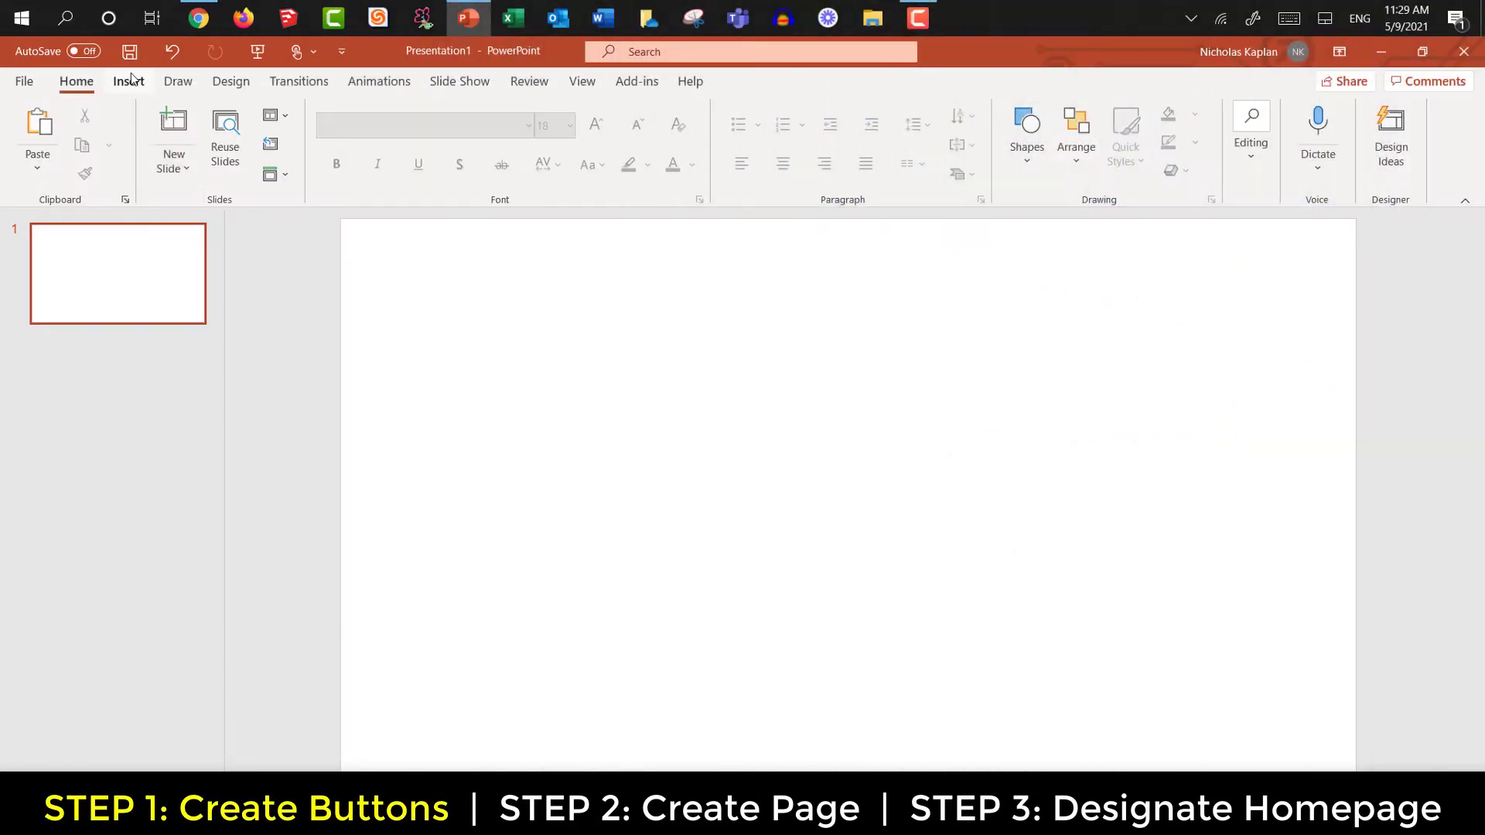
Step: Draw a rectangle about 2.14" high and 2.16" wide near the upper-left corner of the blank slide
left_click(130, 83)
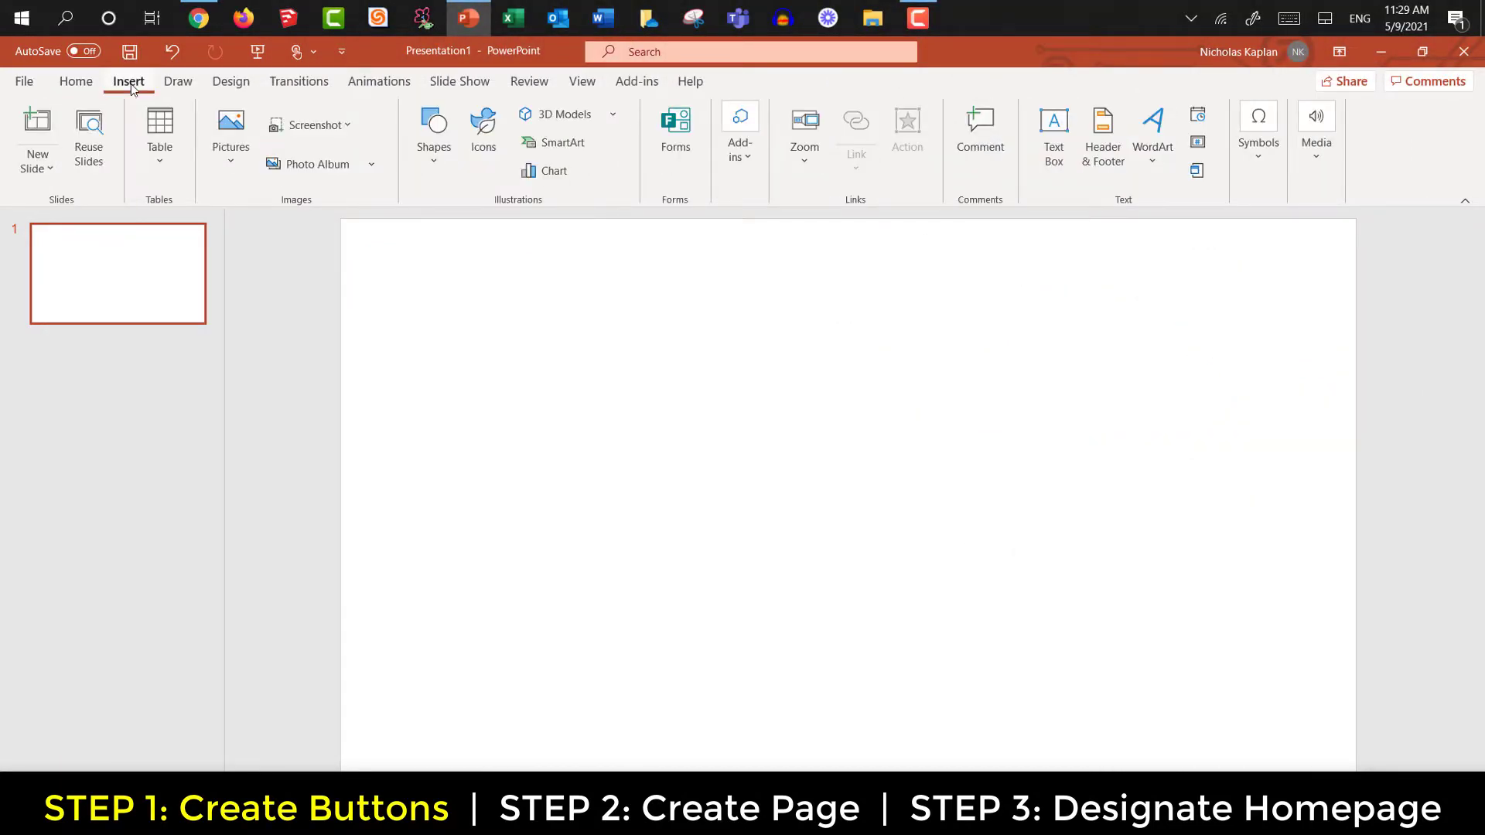
left_click(432, 142)
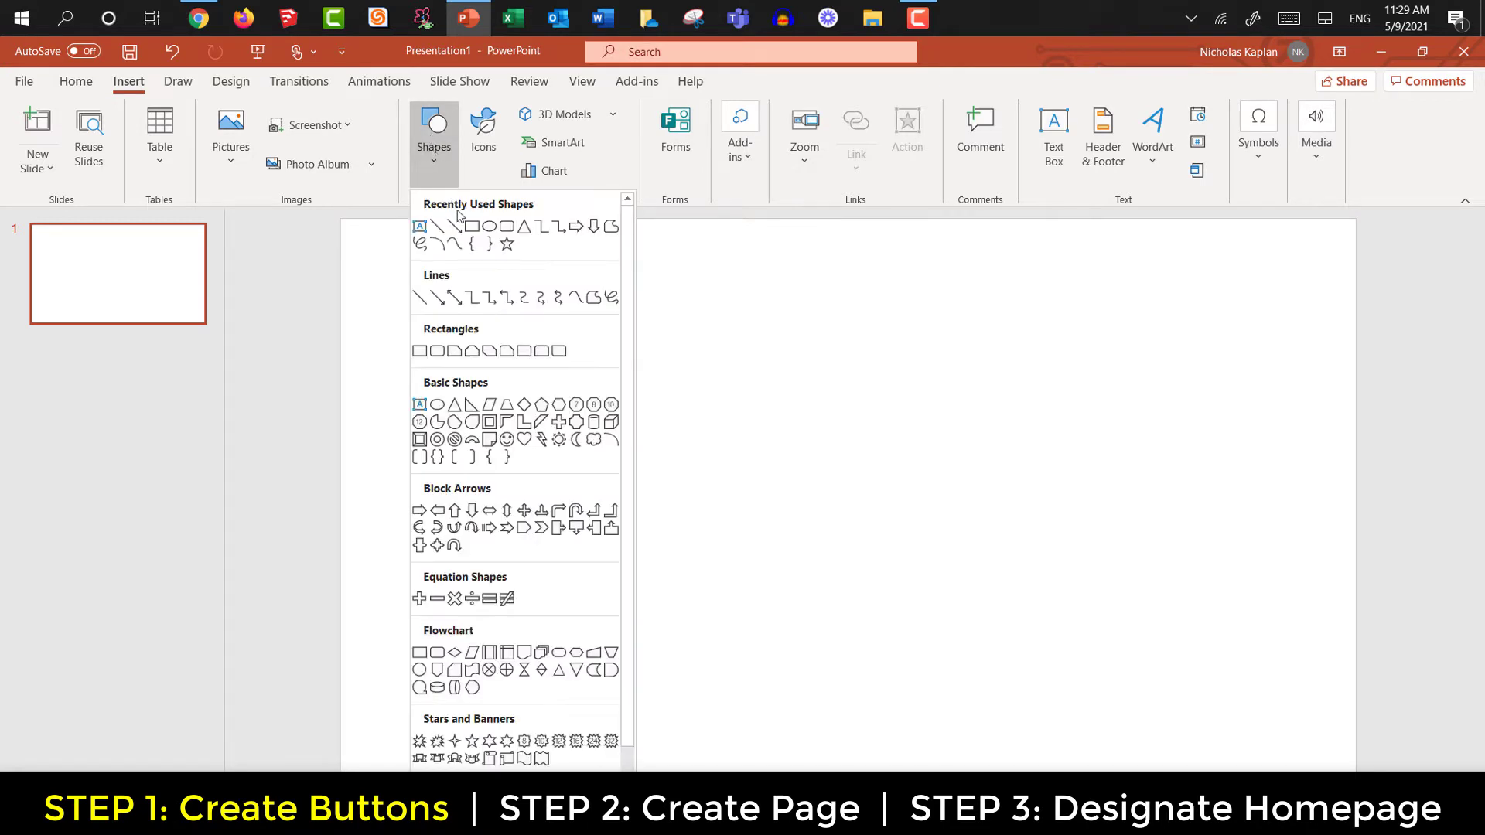
left_click(472, 229)
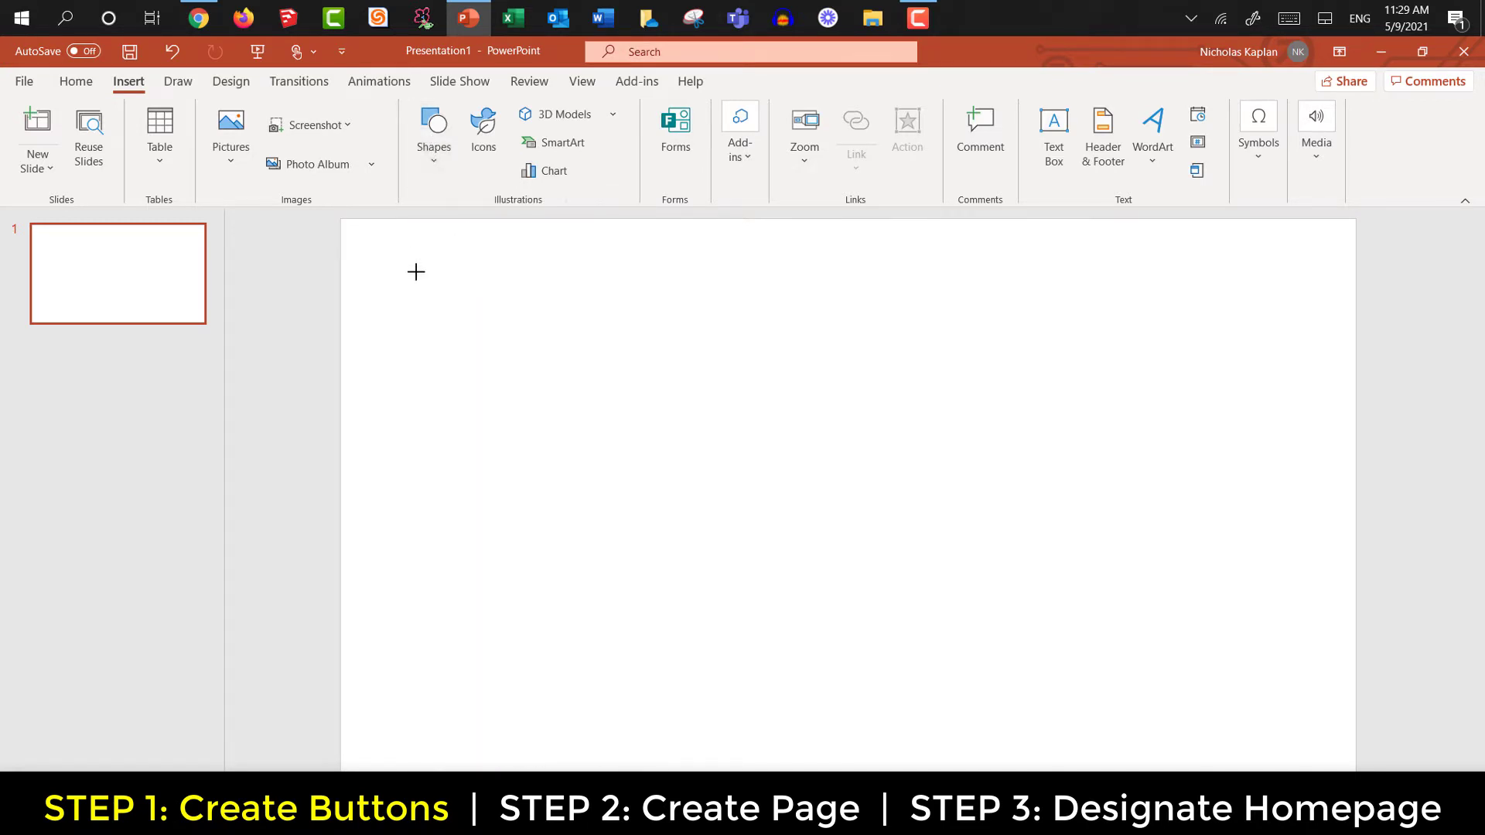
left_click_drag(391, 253, 556, 417)
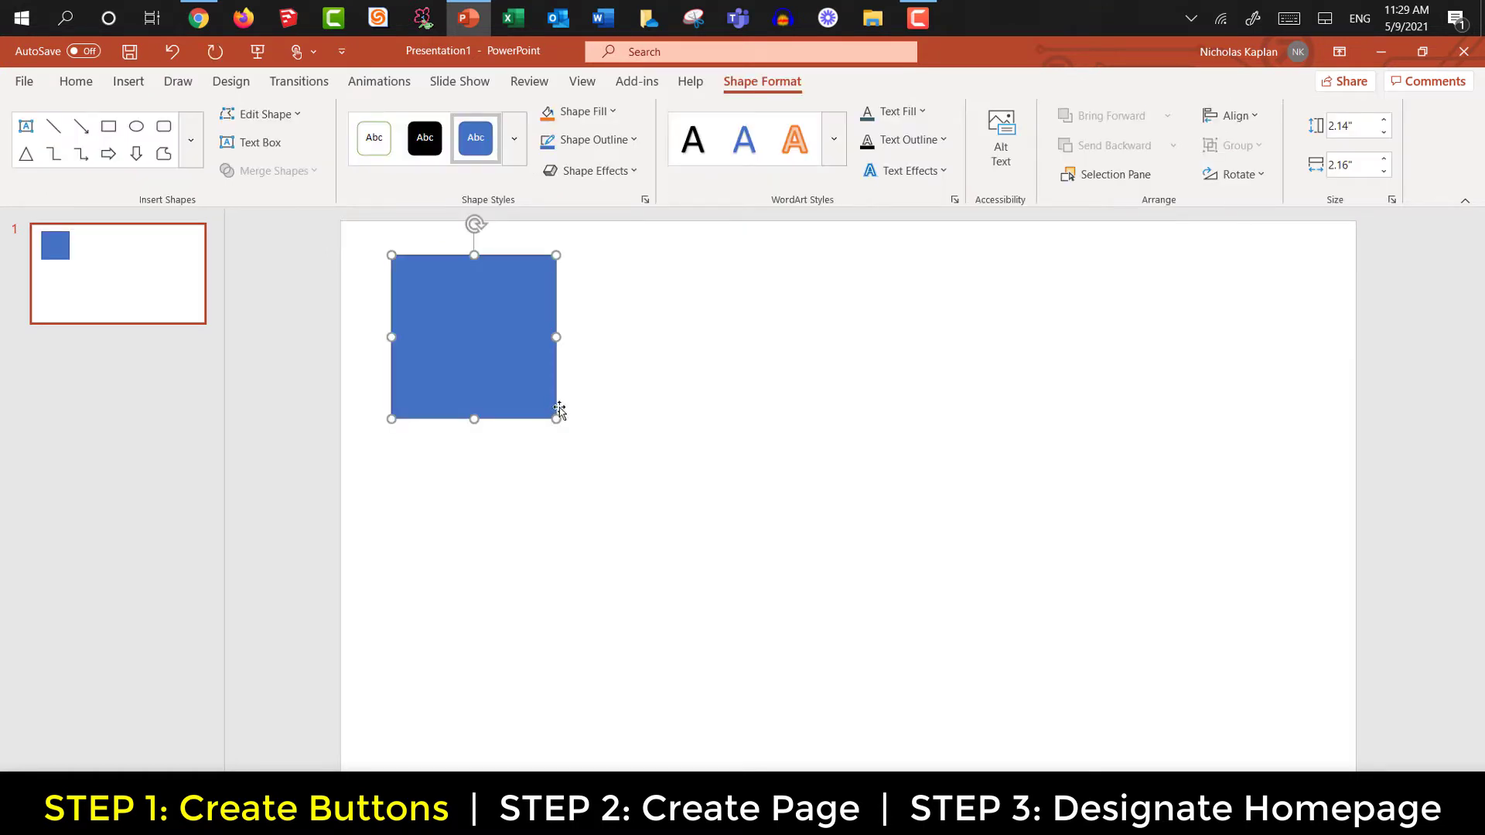
Step: Set the rectangle's height and width to 3" each
left_click(1359, 128)
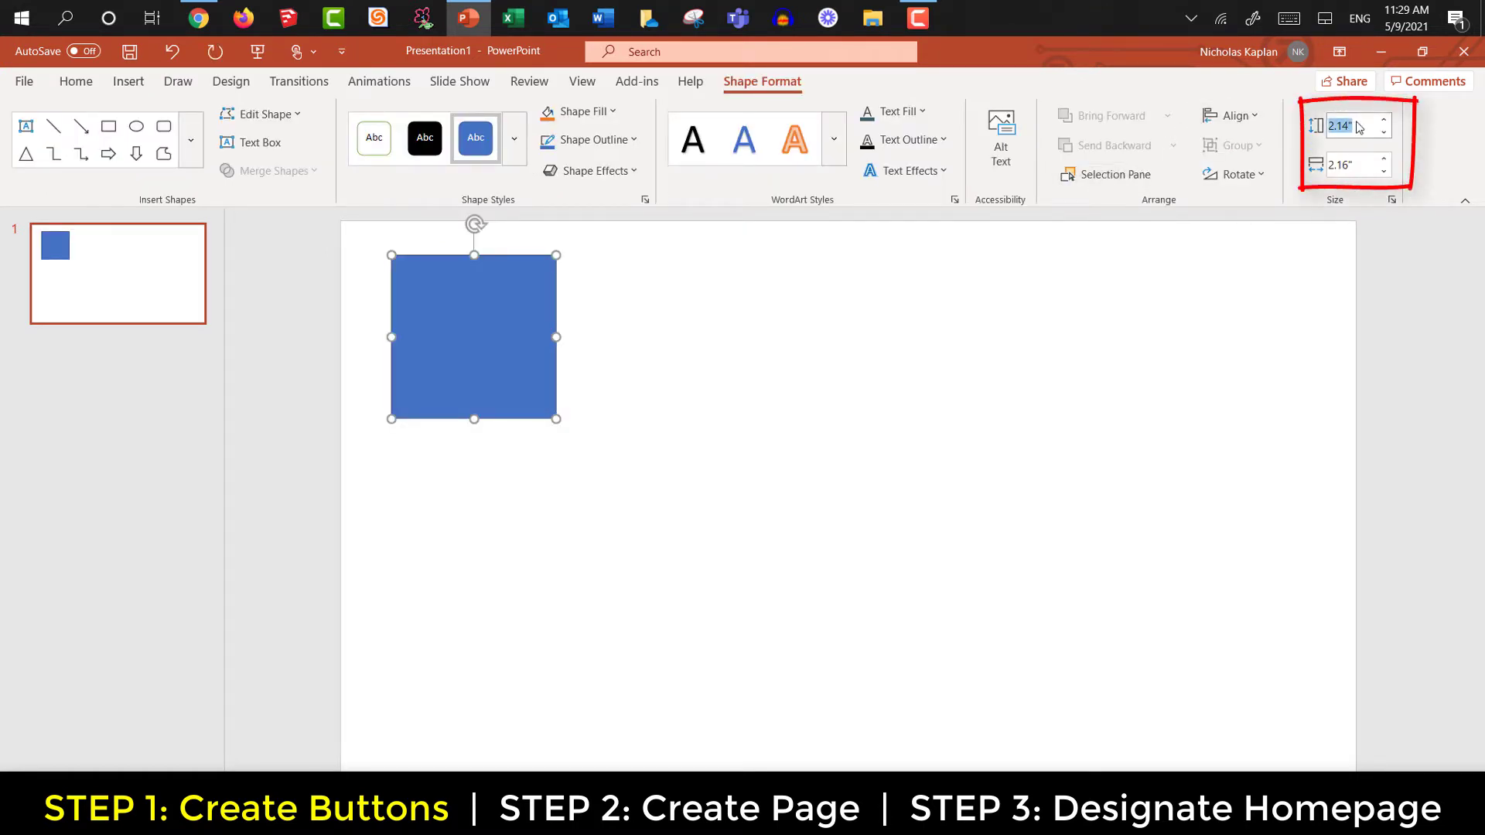
type("3")
key("Tab")
type("3")
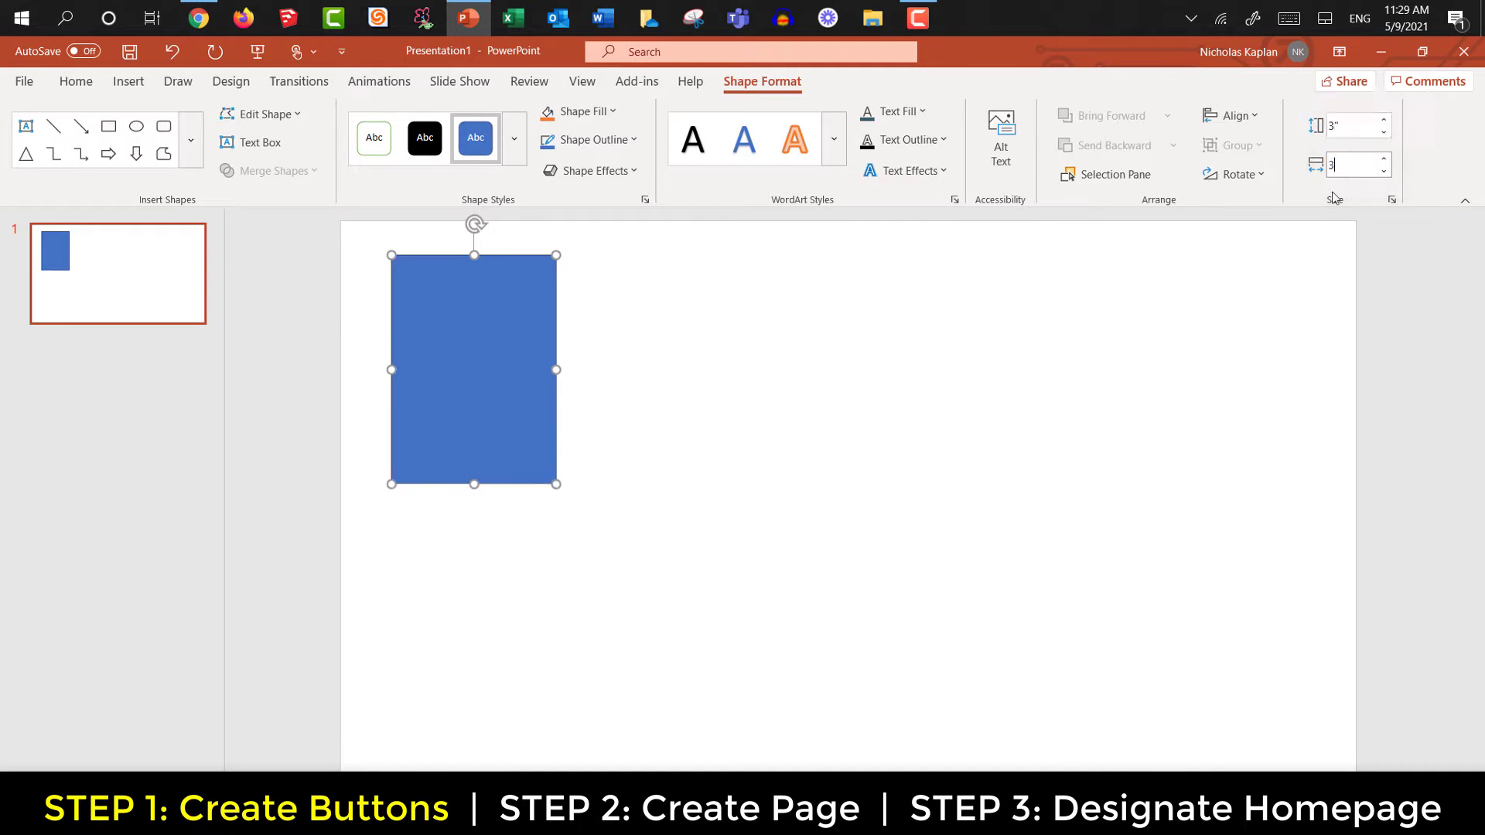
left_click(1275, 262)
left_click(608, 275)
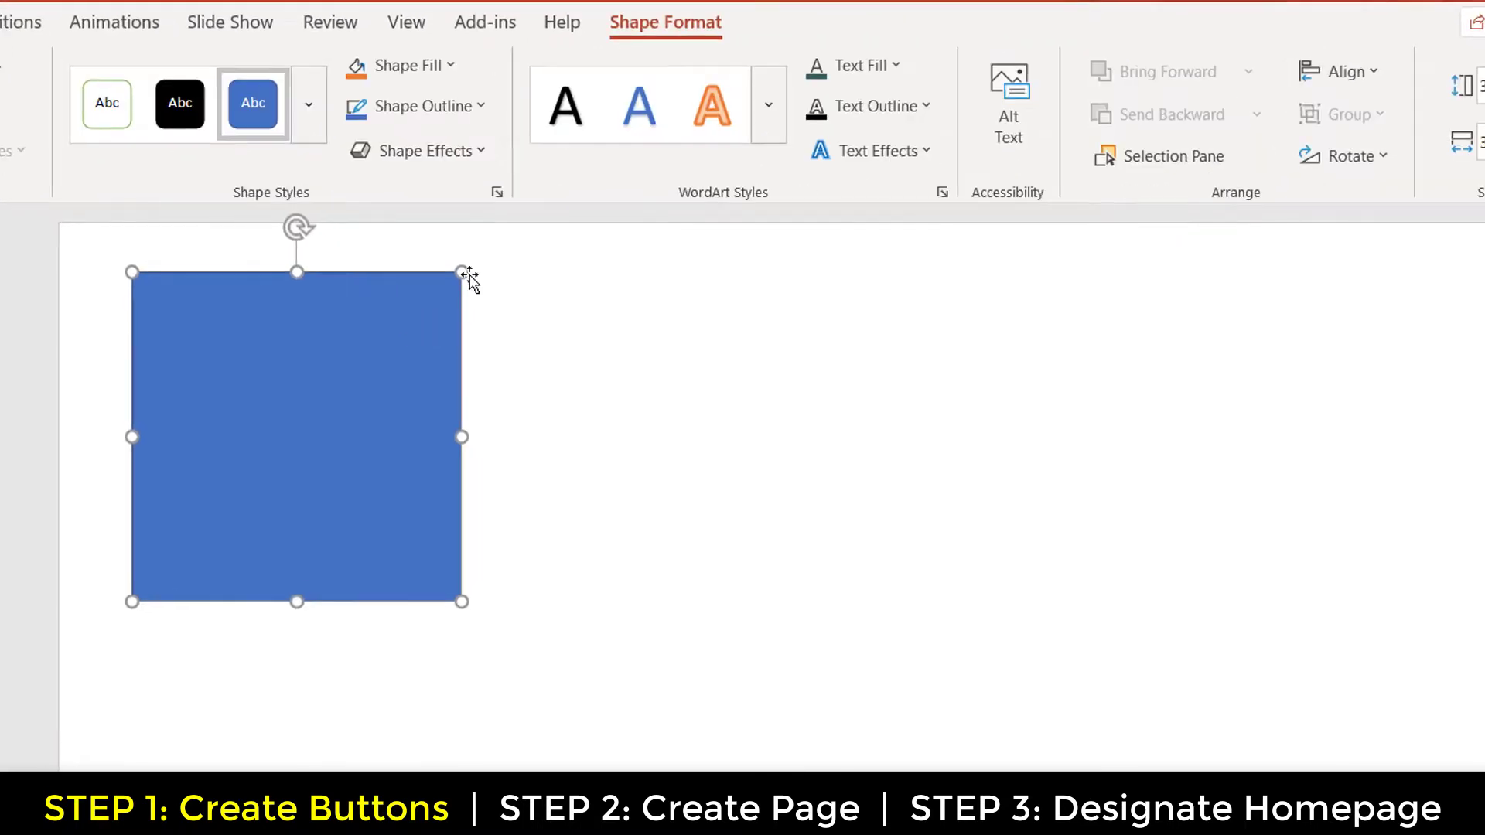
Step: Fill the square with the recently used dark teal color and give it a white 6 pt outline
left_click(452, 62)
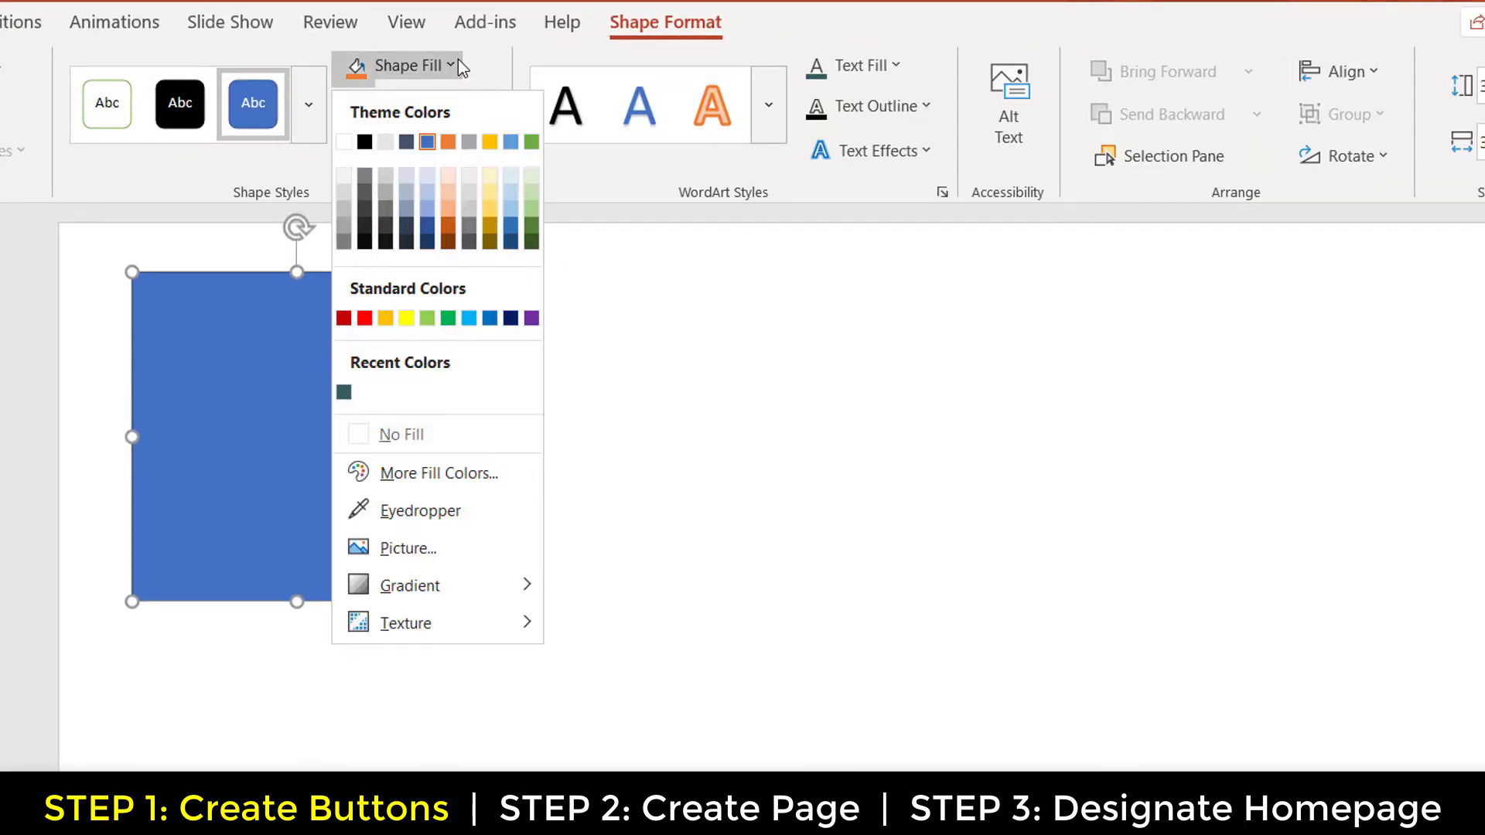
left_click(344, 392)
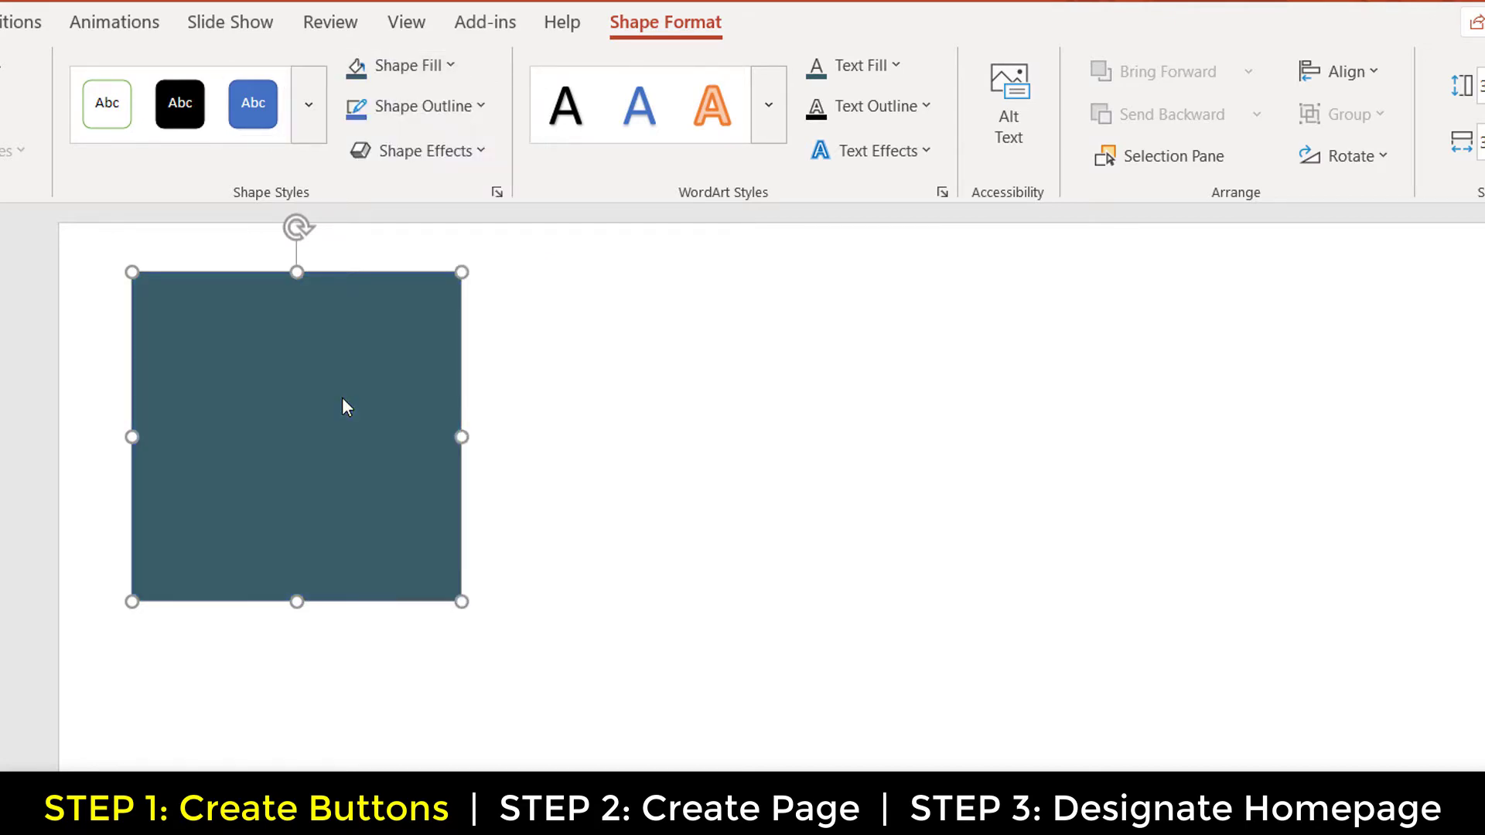
left_click(480, 104)
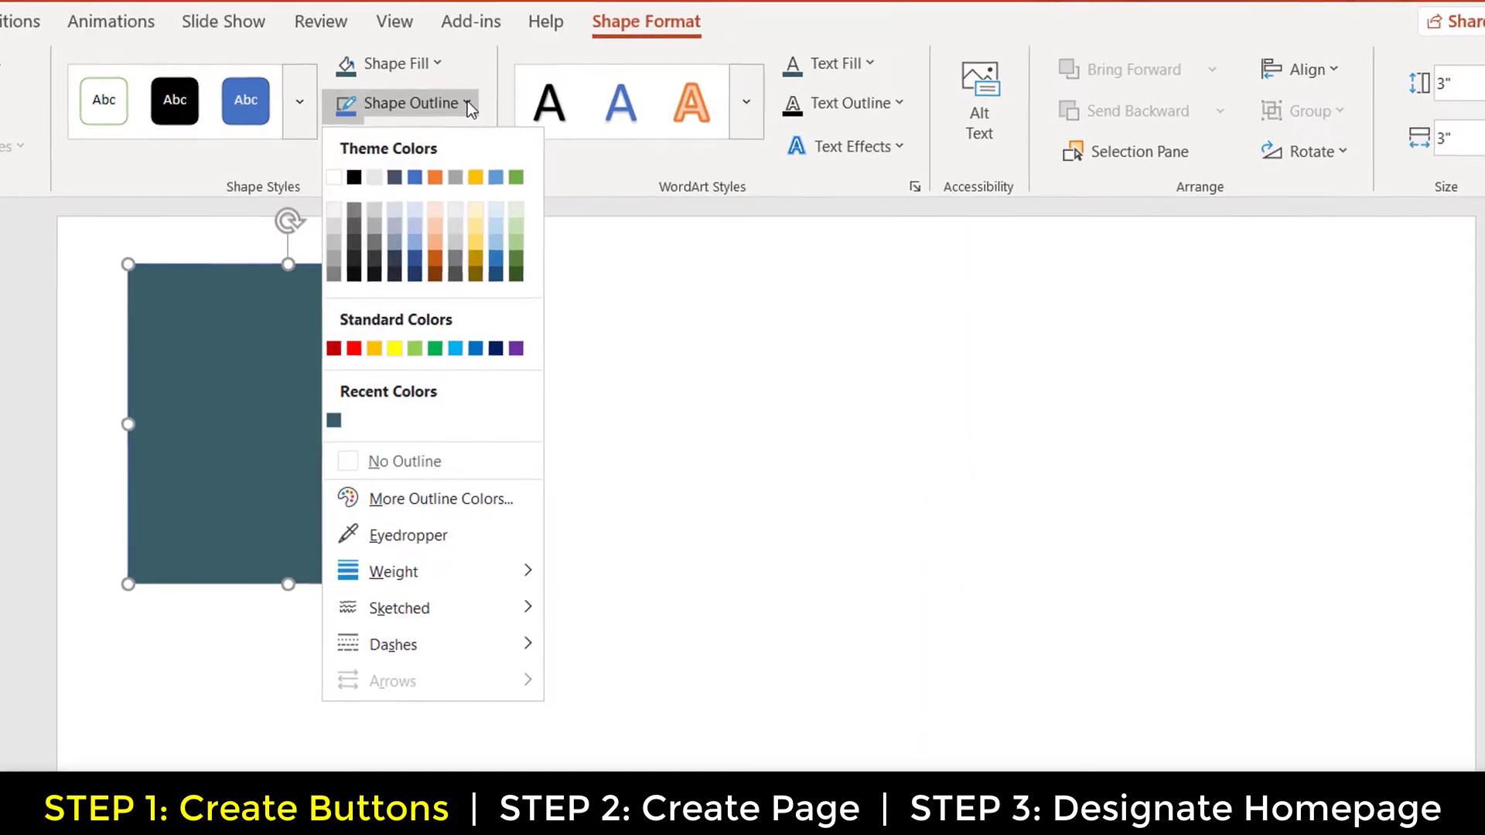
left_click(325, 172)
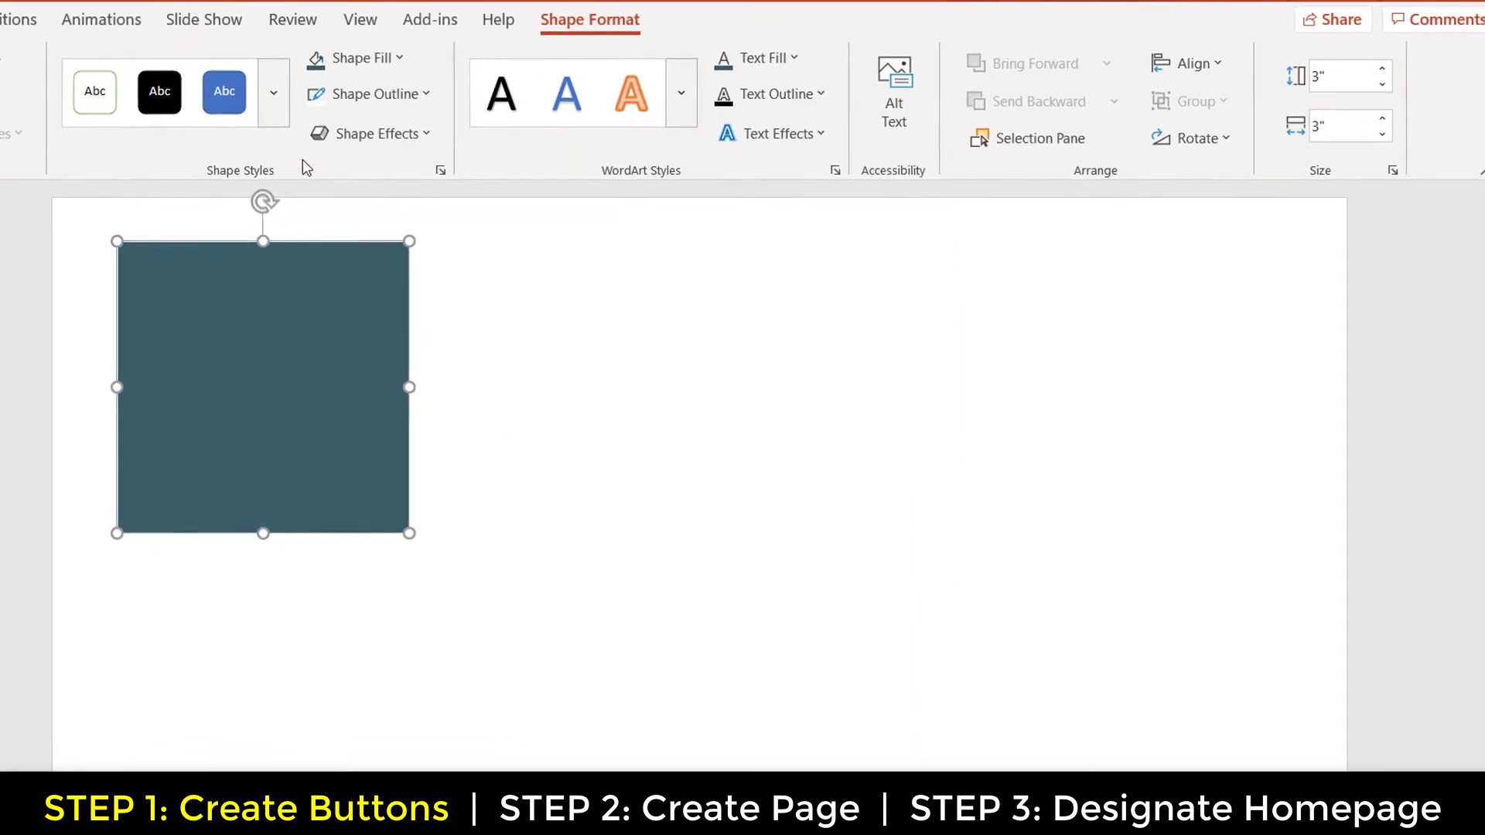
left_click(420, 92)
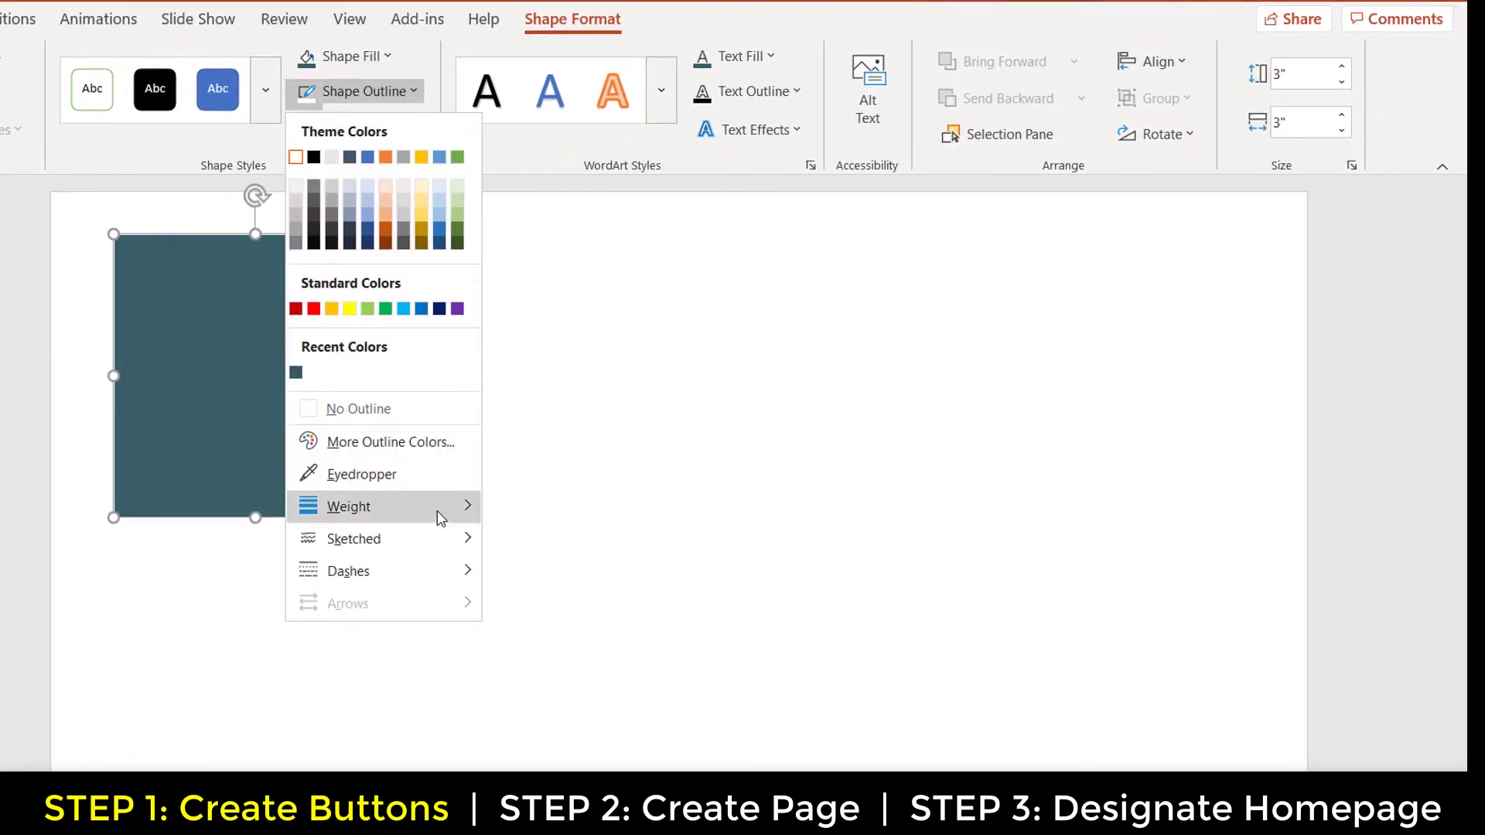
mouse_move(438, 511)
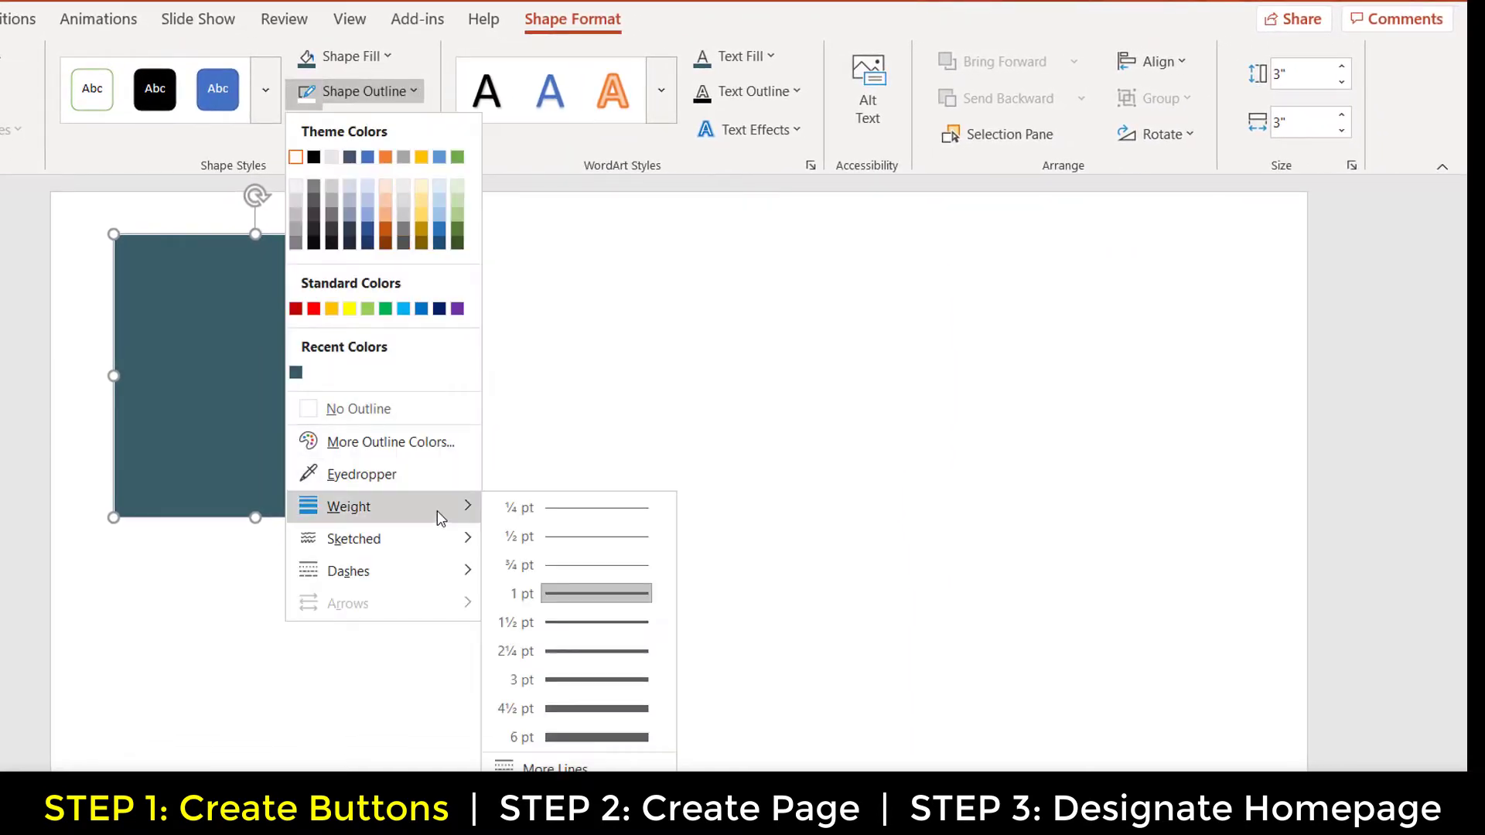
left_click(578, 738)
left_click(458, 324)
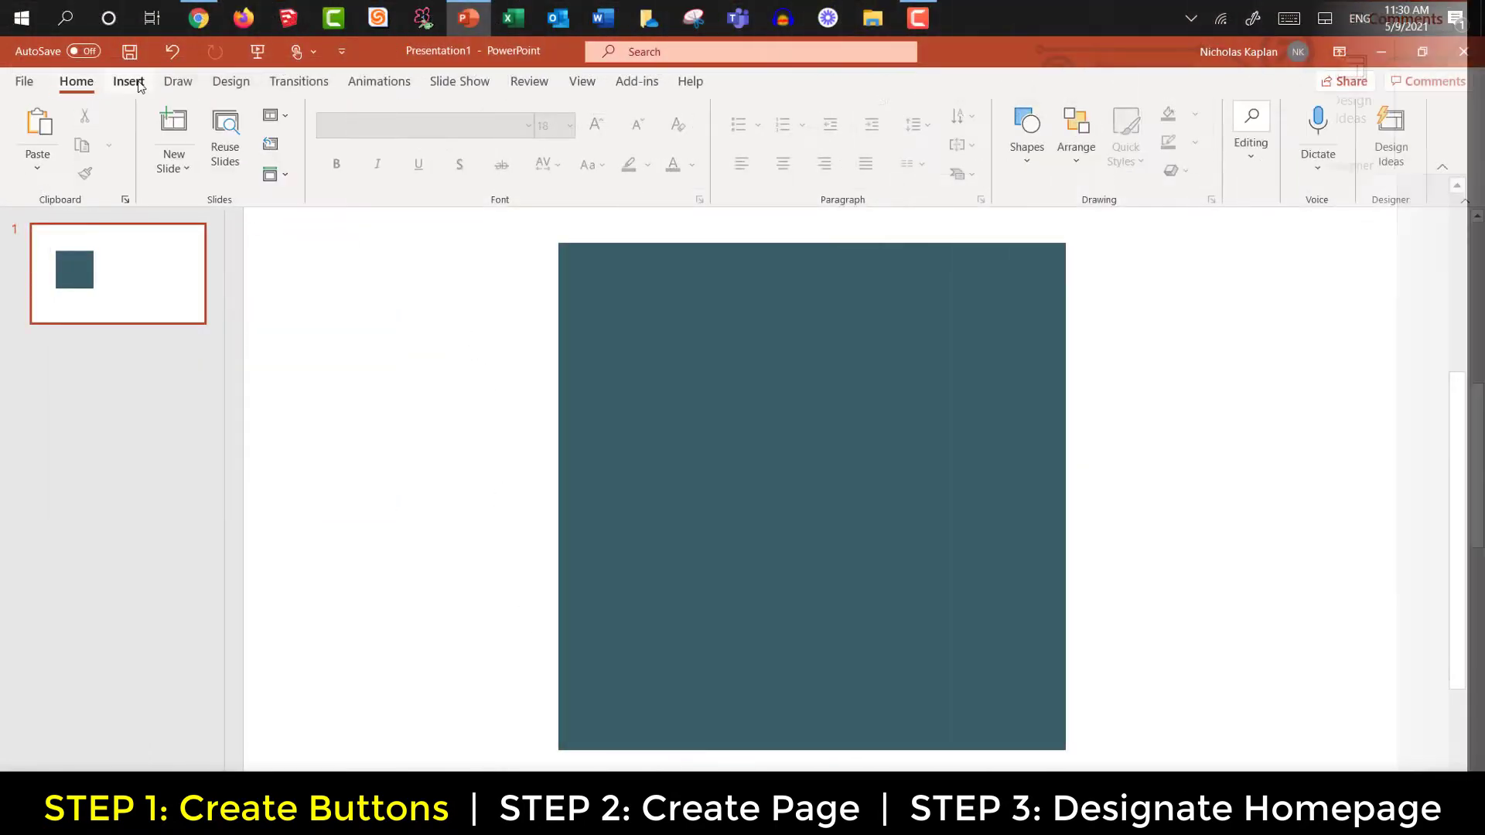
Step: Add a text box reading "DIGITAL FILES" on the blank area beside the square
left_click(128, 81)
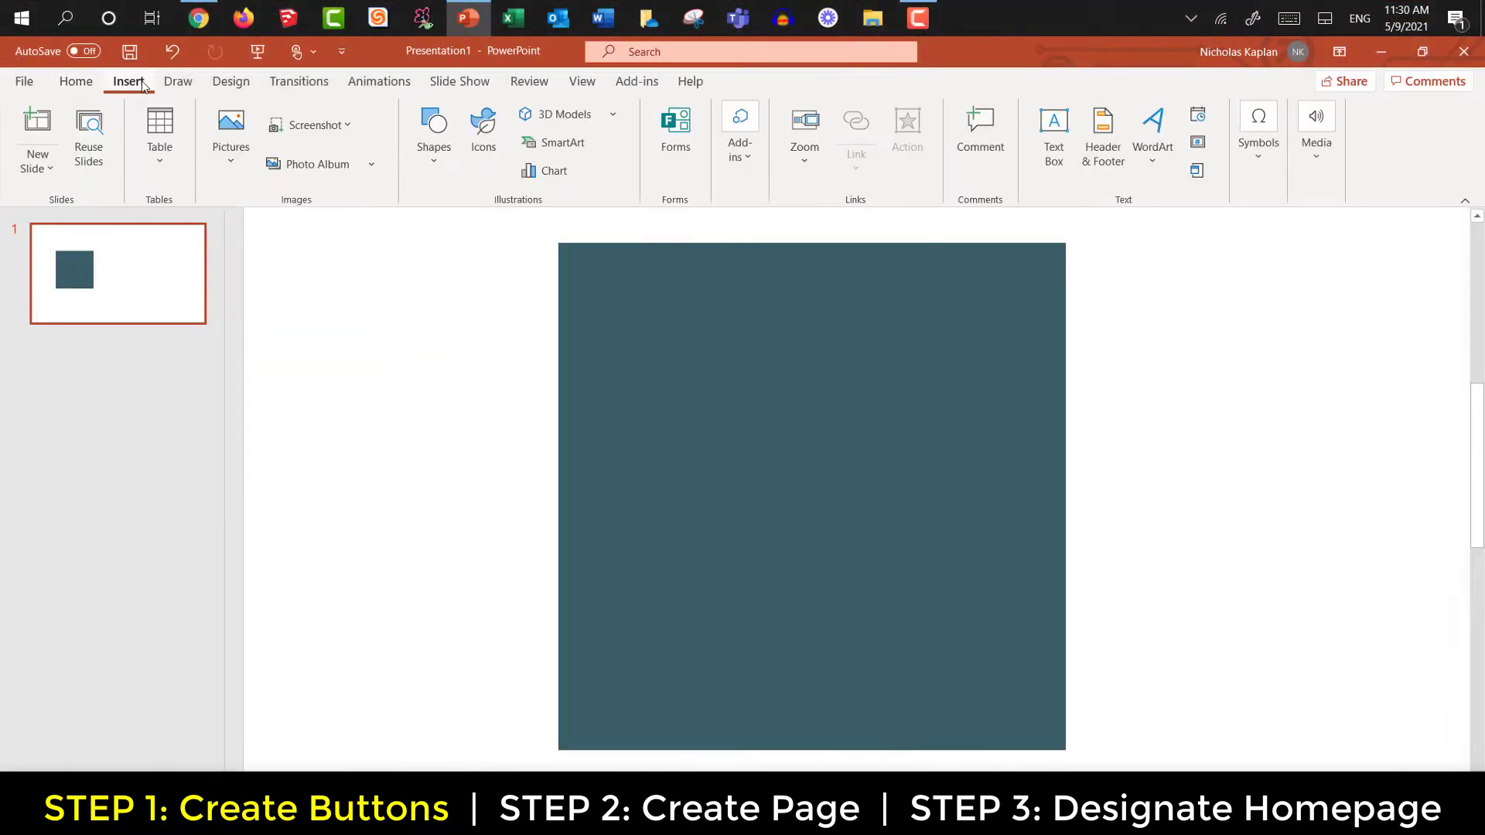
left_click(1046, 139)
left_click(1148, 291)
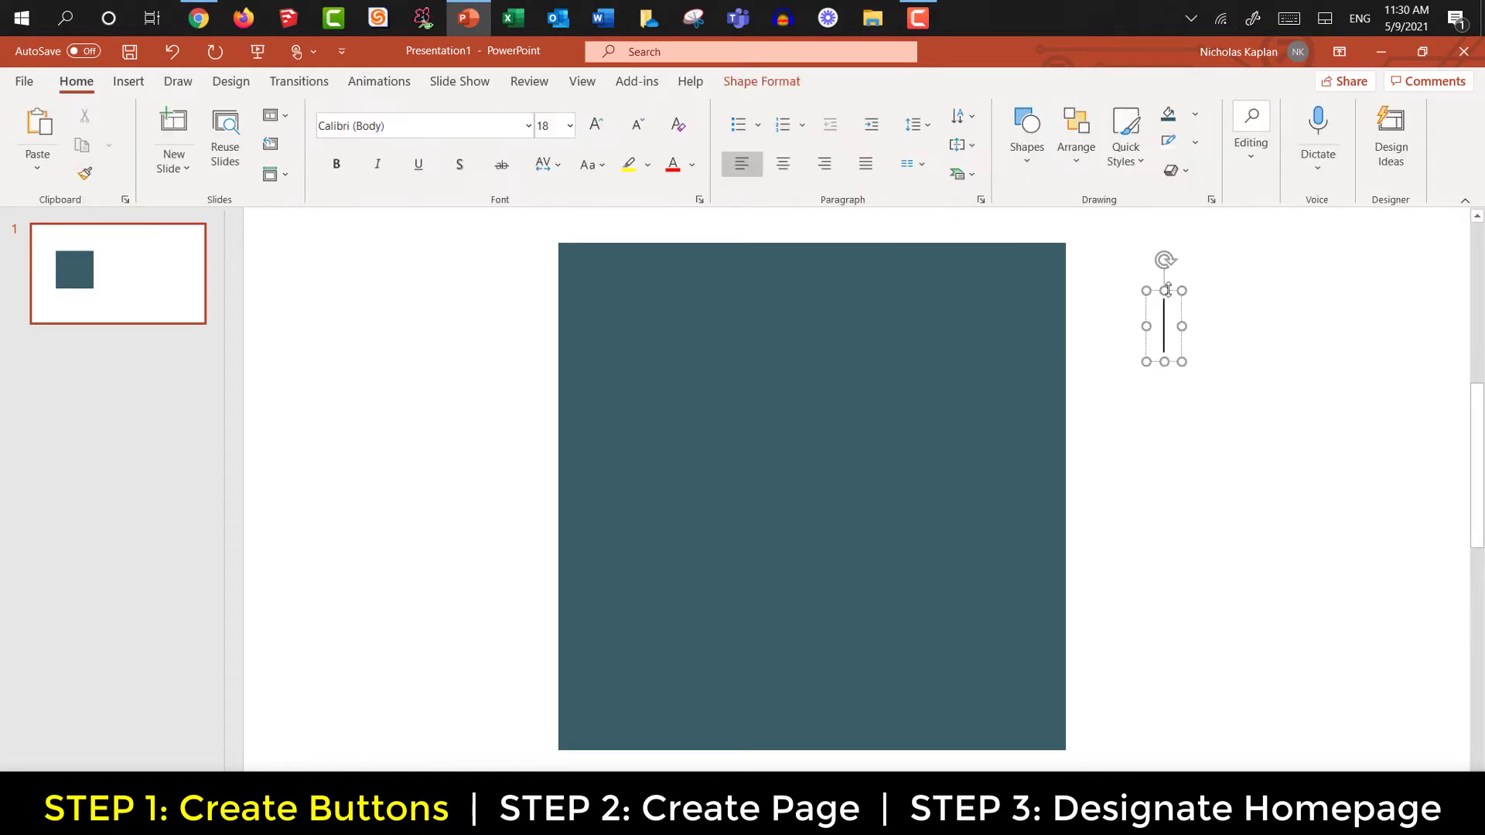
type("DIGITAL FILES")
Step: Set the DIGITAL FILES text to Copperplate Gothic Bold and move it onto the lower part of the square
left_click_drag(1165, 326, 1412, 326)
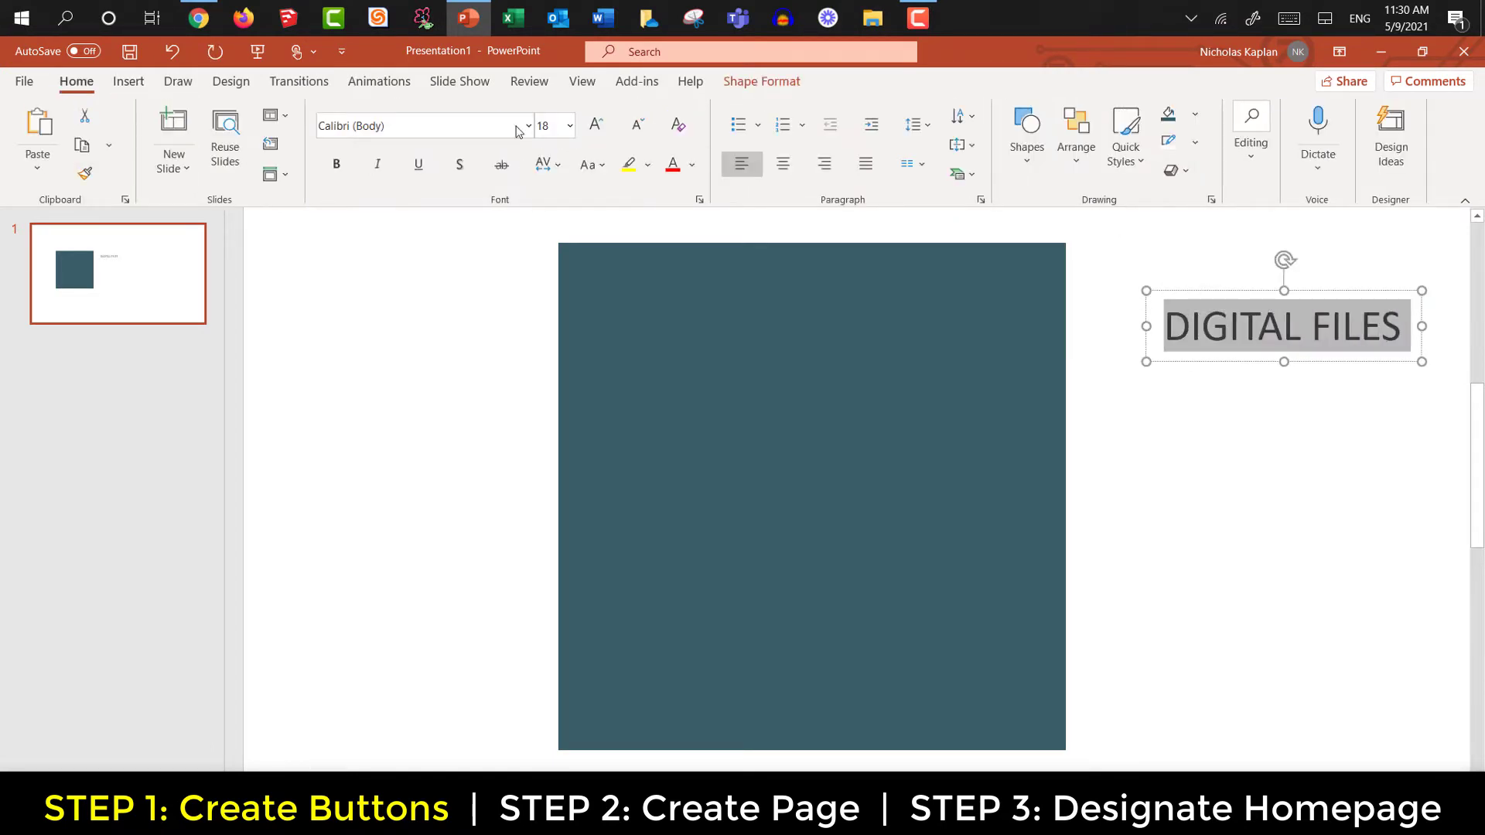
left_click(511, 130)
scroll(453, 360, "down", 20)
left_click(503, 568)
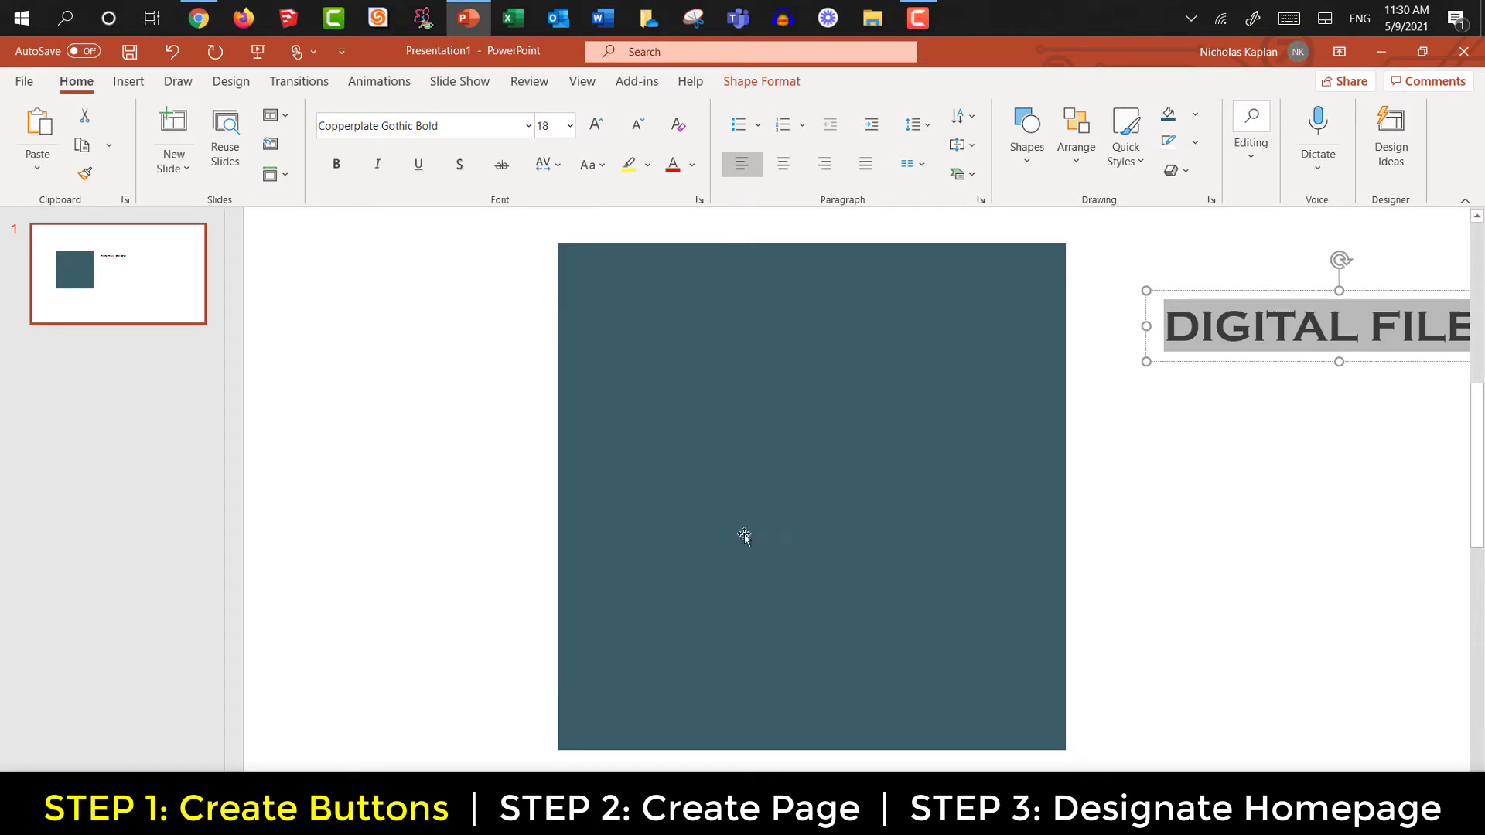
left_click_drag(1149, 317, 654, 640)
left_click(416, 532)
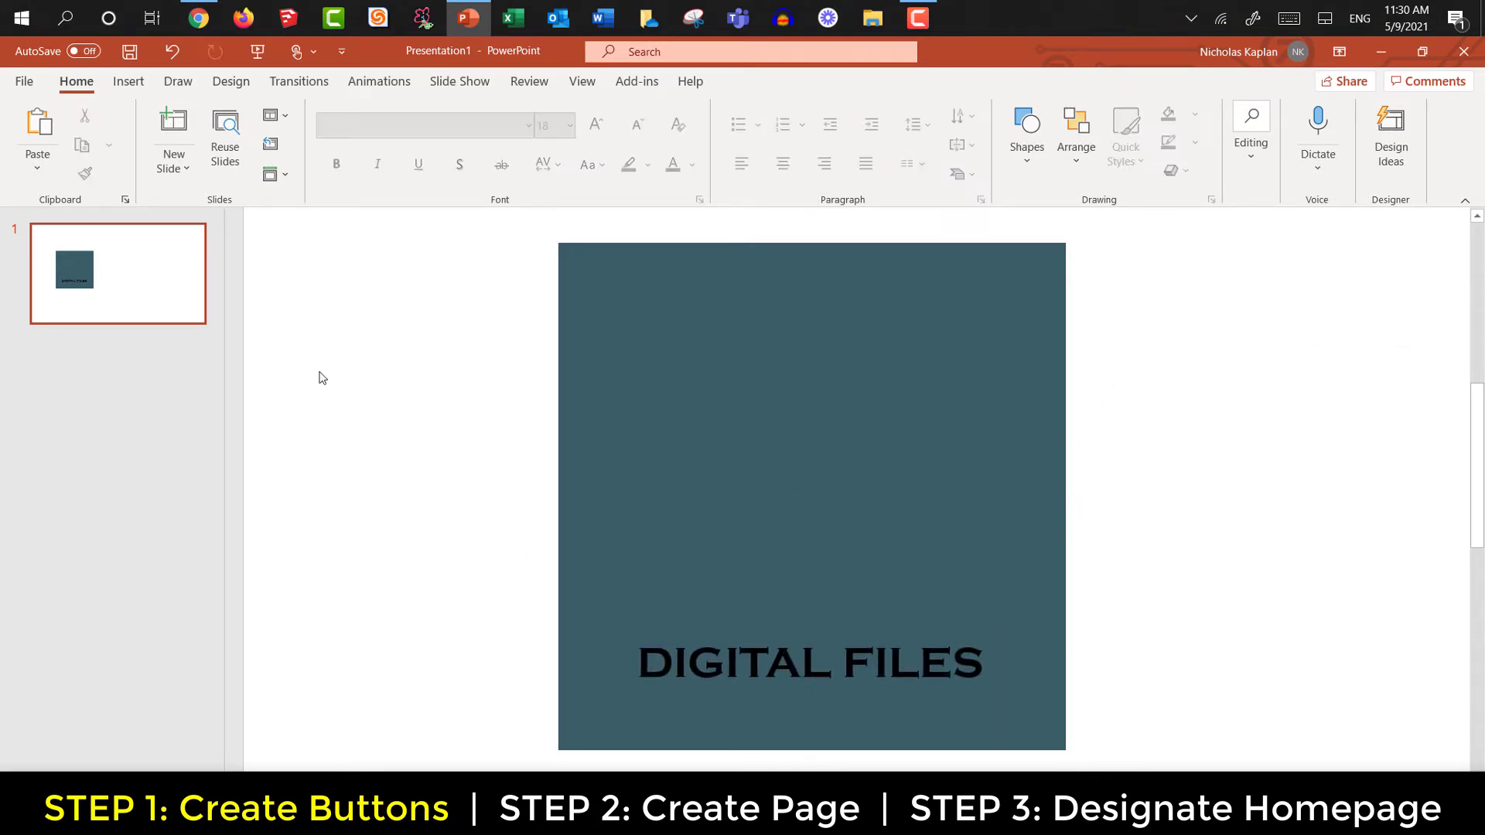
Step: Search the stock icons for "FILE", insert the solid open folder icon and place it on the square above the text
left_click(129, 82)
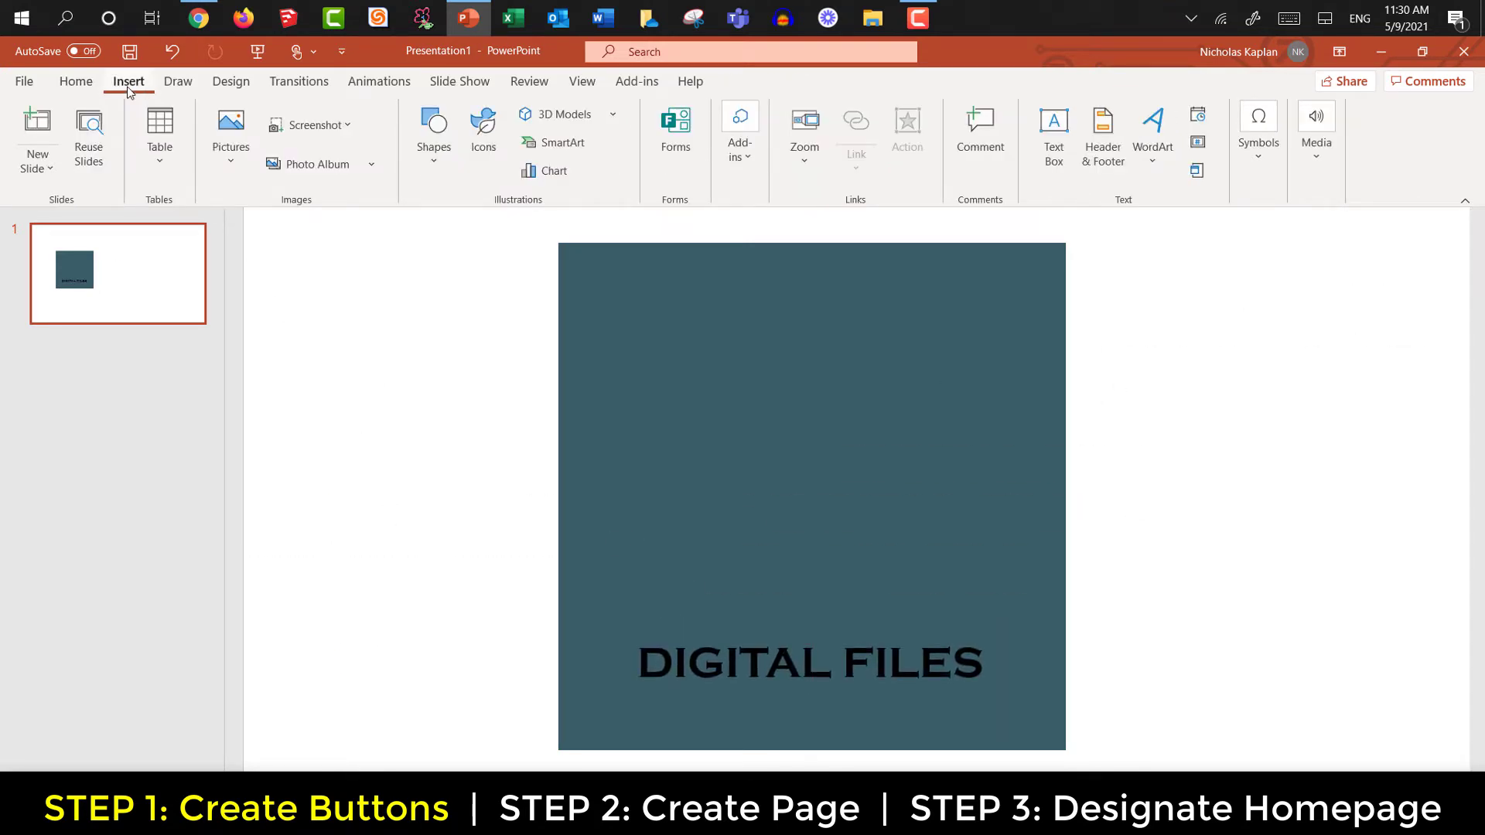
left_click(481, 143)
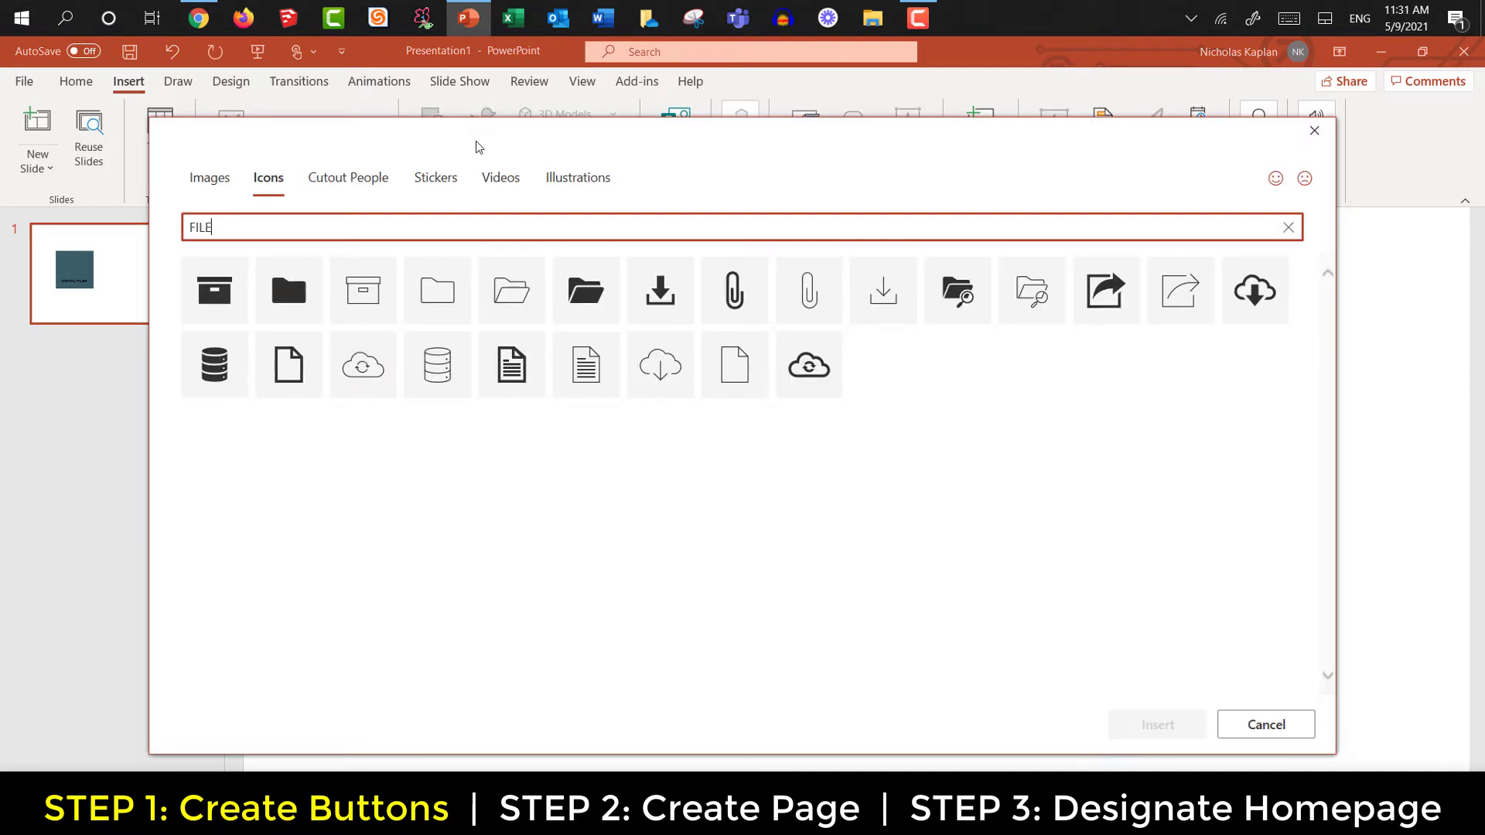
left_click(600, 313)
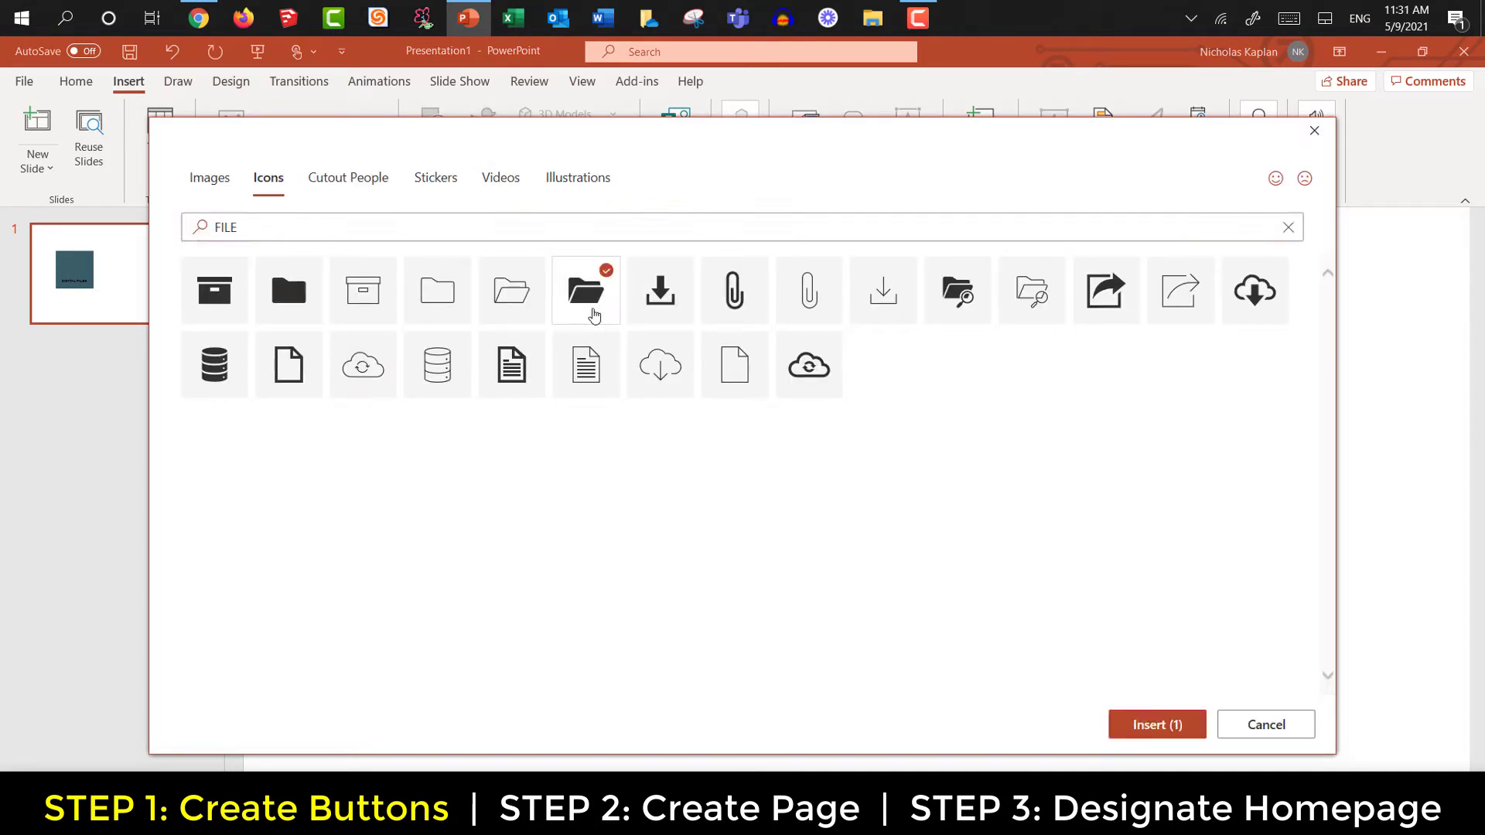
left_click(1152, 725)
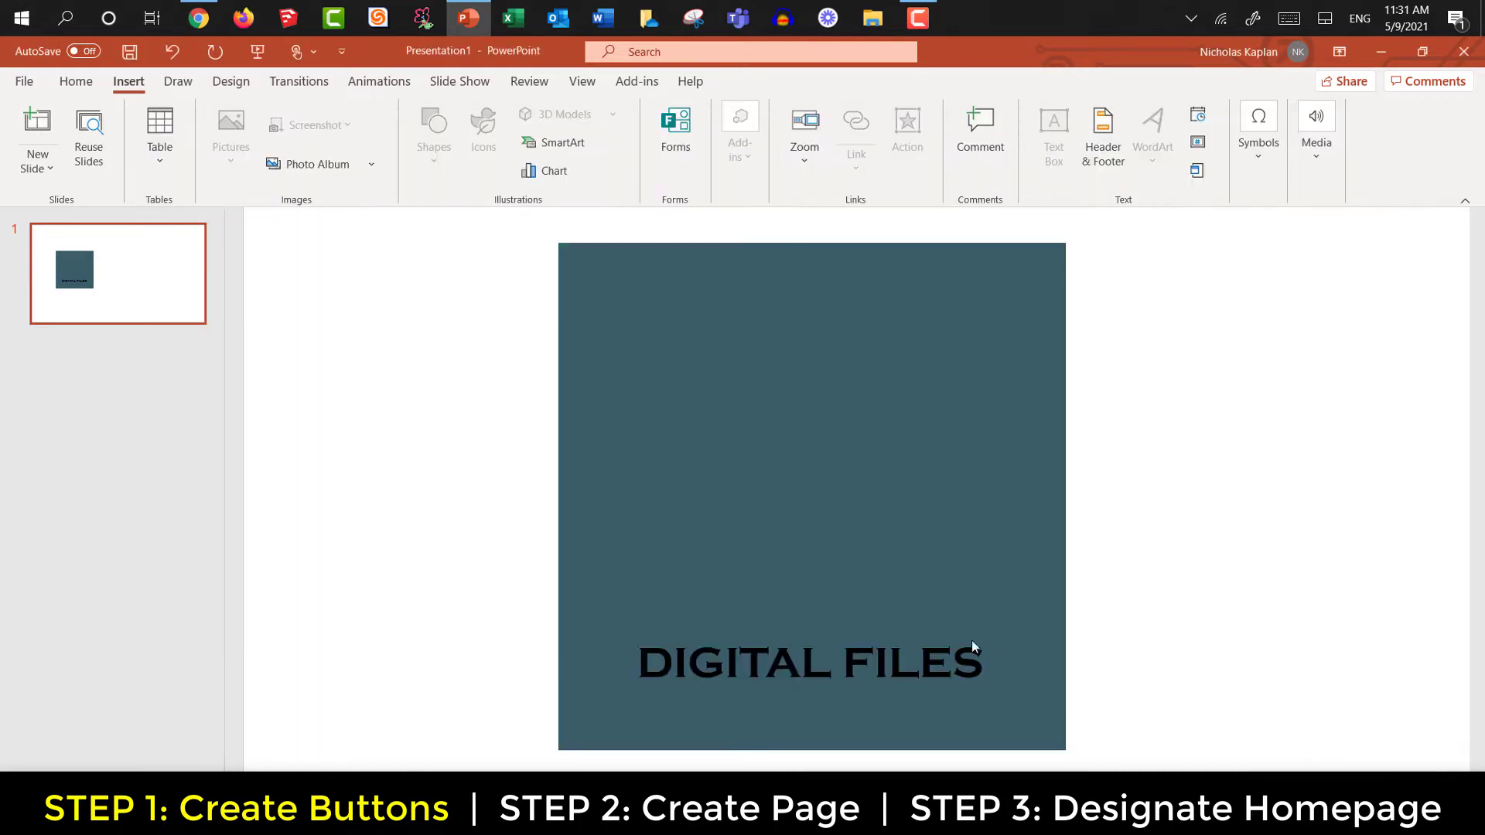
left_click_drag(1315, 547, 723, 427)
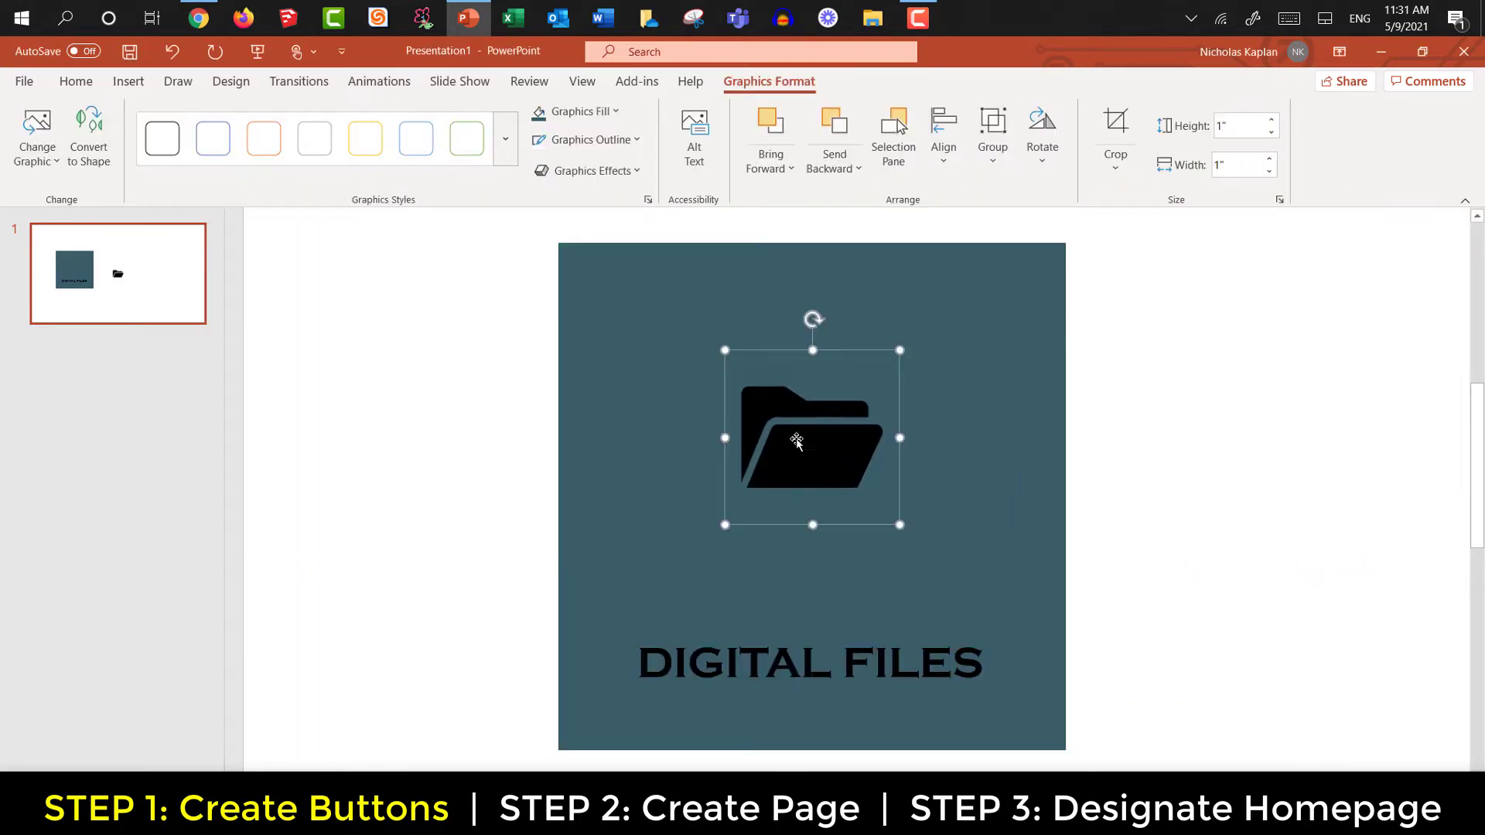
Step: Set the folder icon's height to 2" and reposition it above the DIGITAL FILES text within the square
left_click(1242, 129)
type("2")
key("Return")
left_click_drag(876, 539, 808, 446)
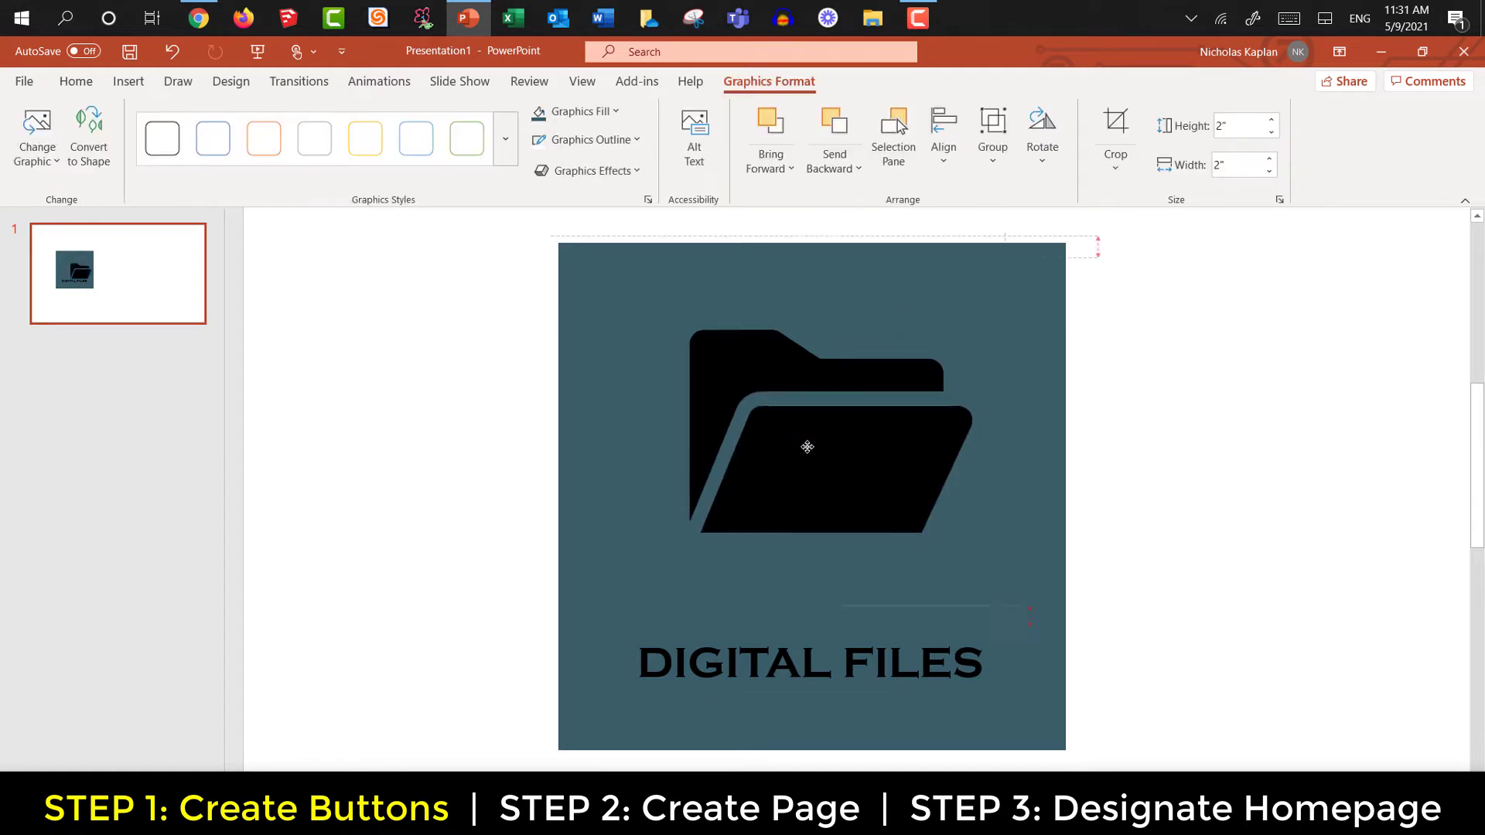
Step: Recolor the folder icon's fill and the DIGITAL FILES text to white
left_click(607, 113)
left_click(534, 168)
left_click_drag(639, 664, 982, 664)
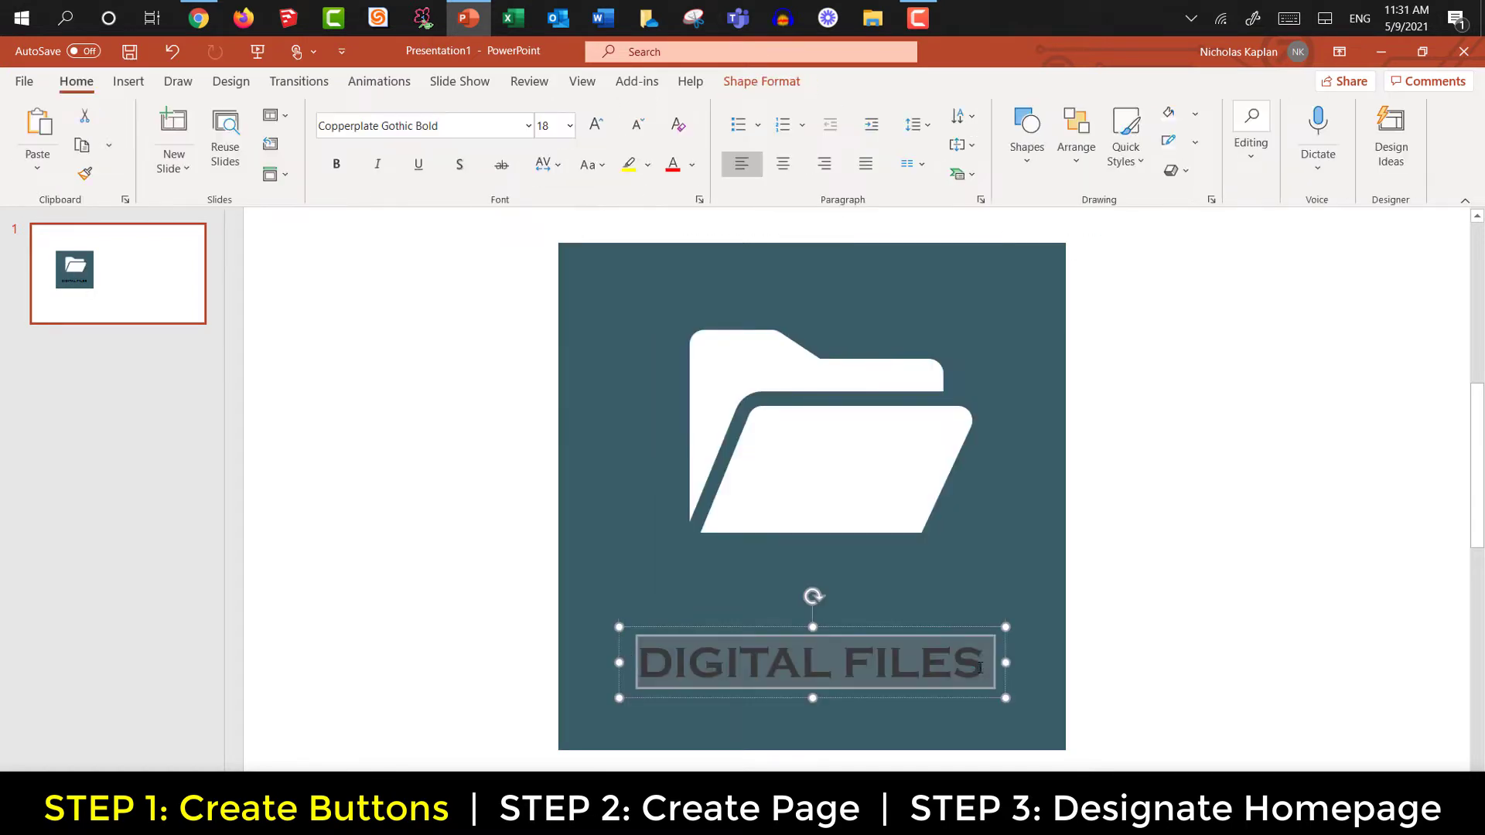
left_click(692, 164)
left_click(666, 212)
left_click(531, 392)
left_click(706, 440)
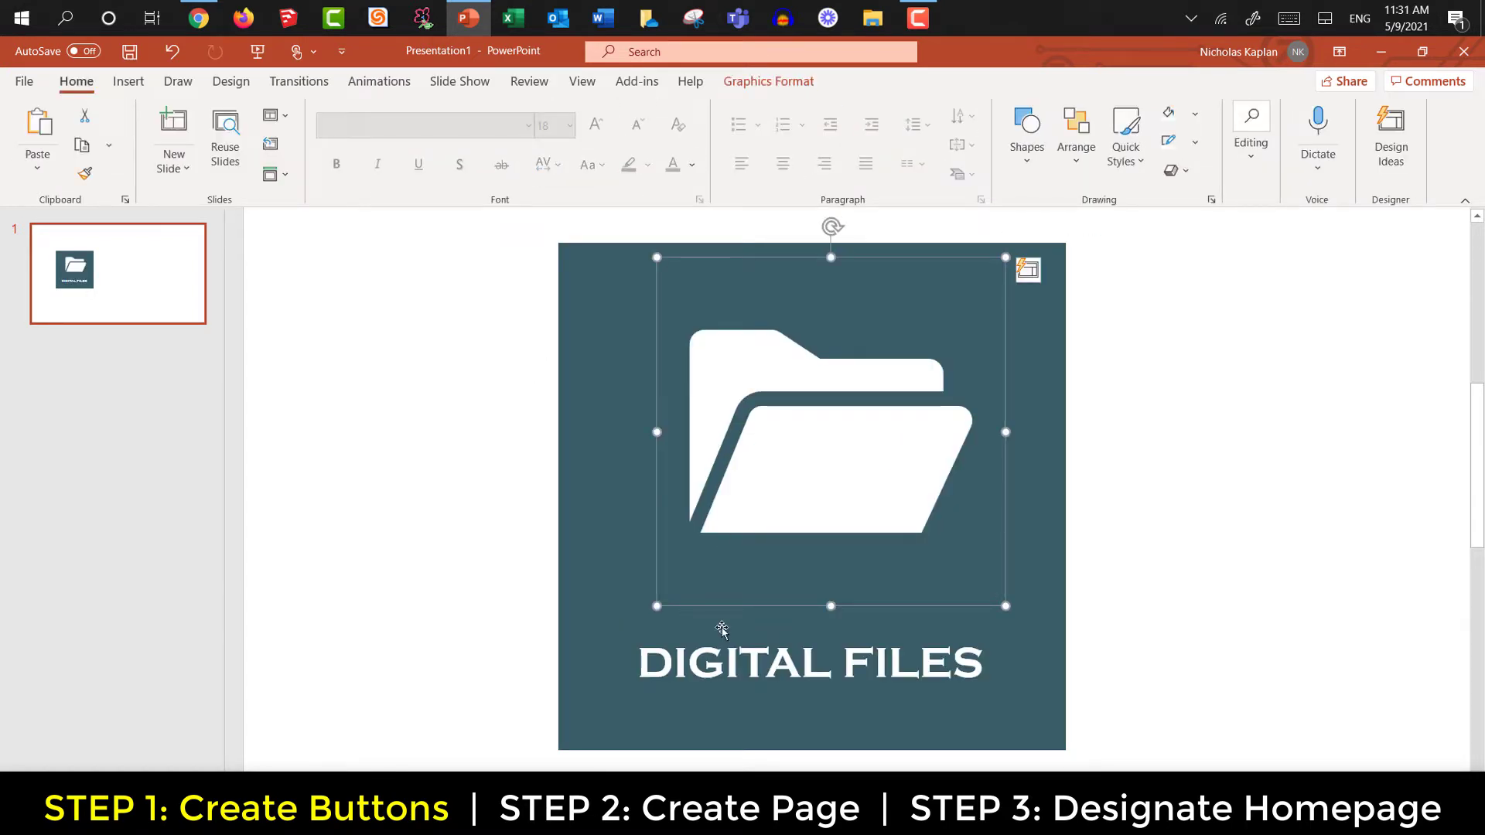
Step: Set the DIGITAL FILES text to font size 24 with centered alignment
left_click_drag(639, 664, 984, 663)
left_click(554, 126)
type("24")
key("Return")
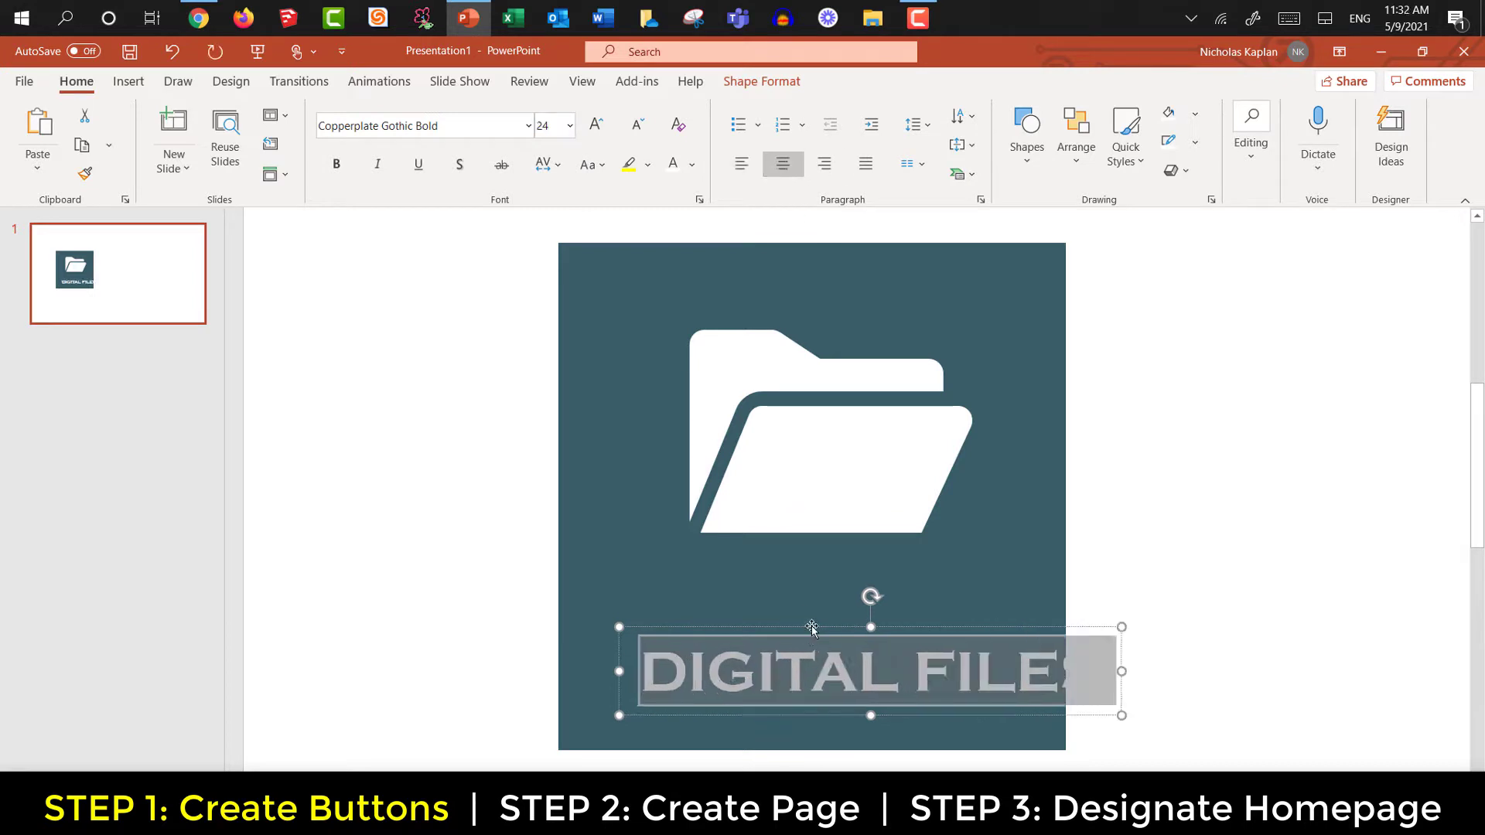
Step: Resize the DIGITAL FILES text box to 0.5" high by 2.8" wide and center it along the square's lower edge
left_click(762, 82)
left_click(1356, 127)
type("0.51\"")
key("Tab")
type("2.8")
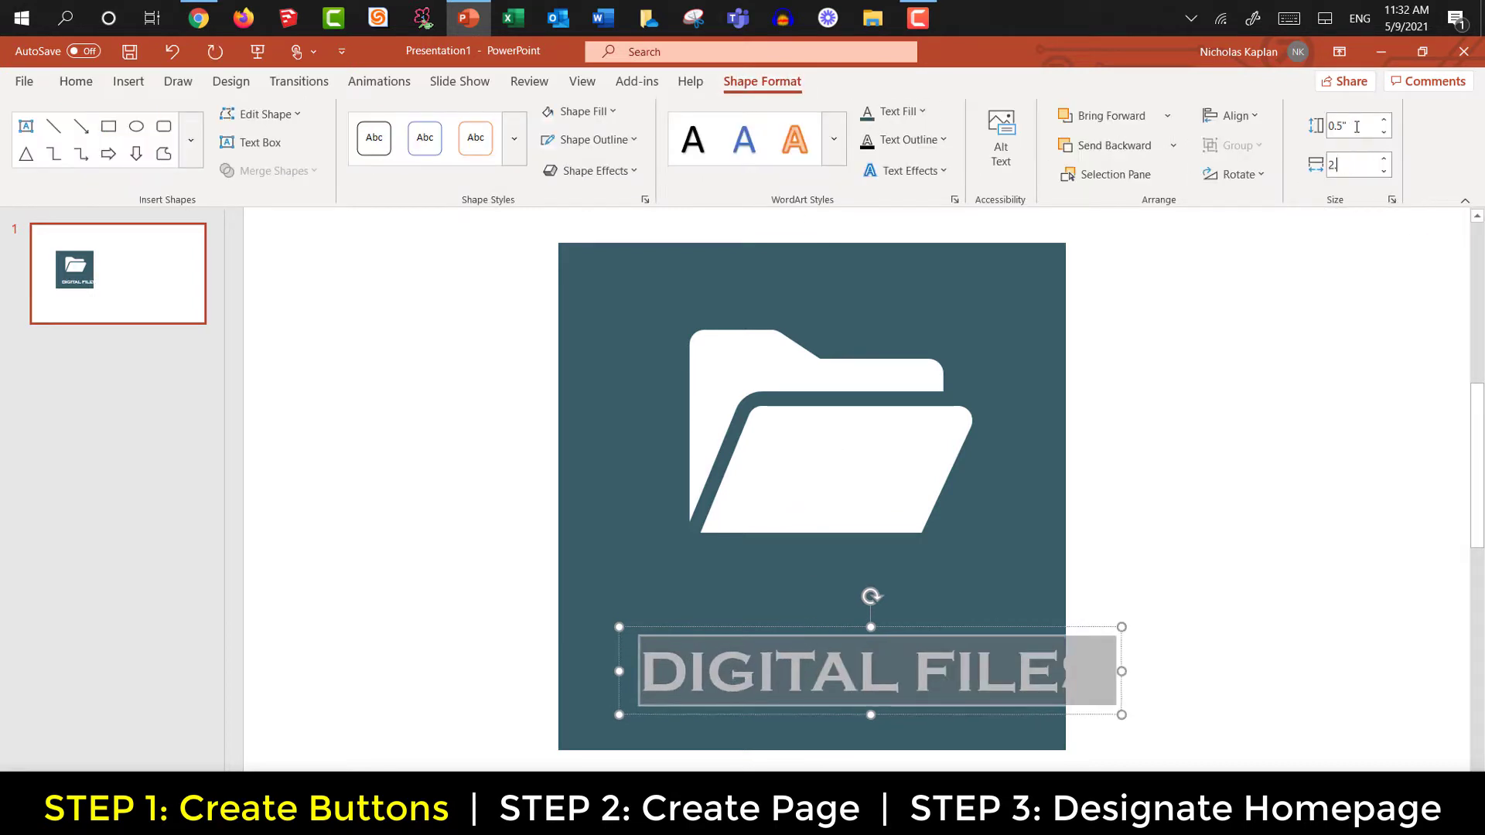
key("Return")
left_click_drag(983, 630, 932, 642)
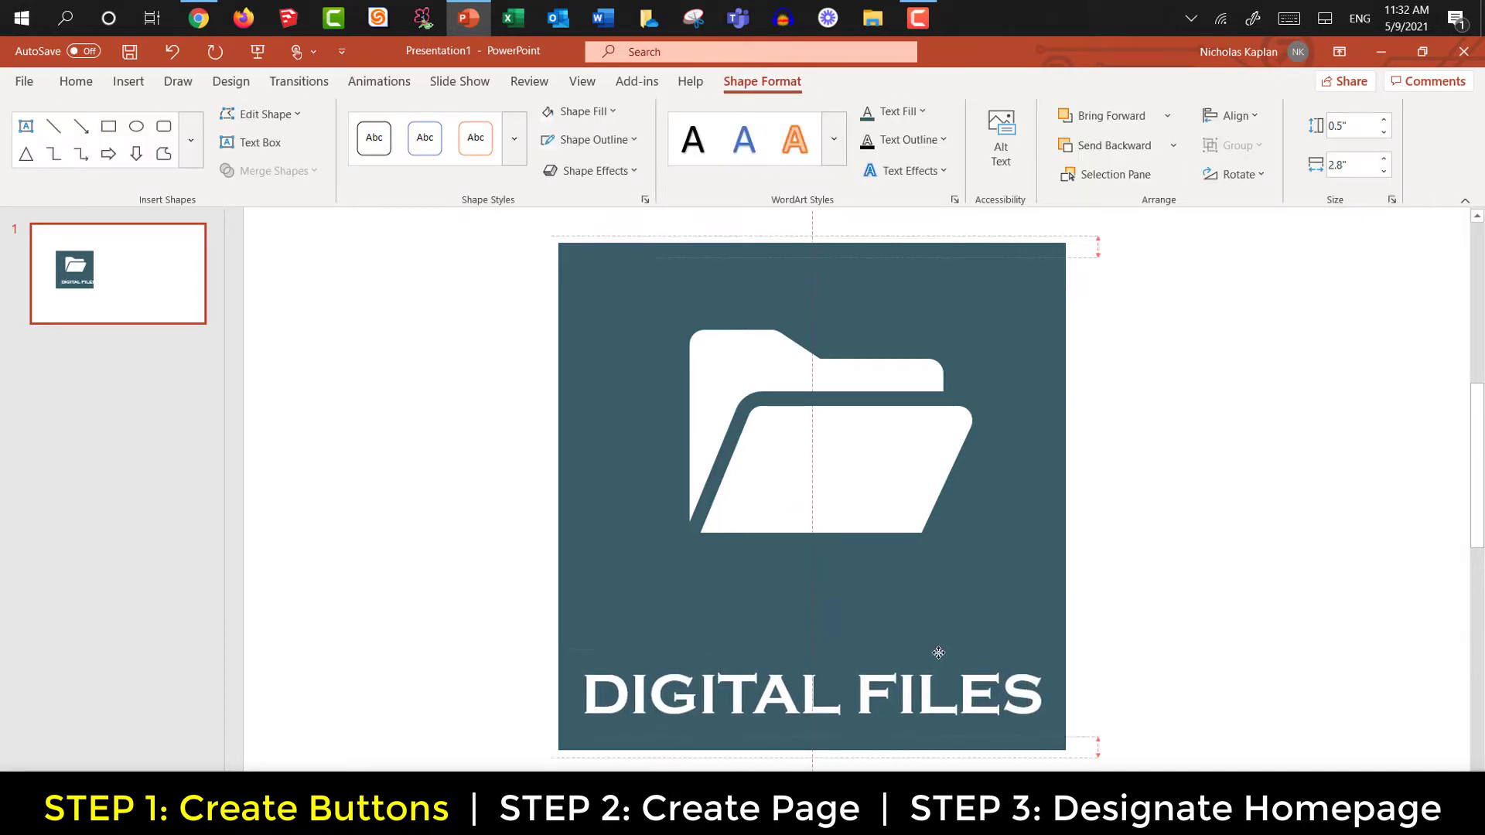
Step: Enlarge the folder icon to about 2.68" square and crop its empty margins to about 1.79" high by 2.45" wide
left_click_drag(912, 480, 902, 465)
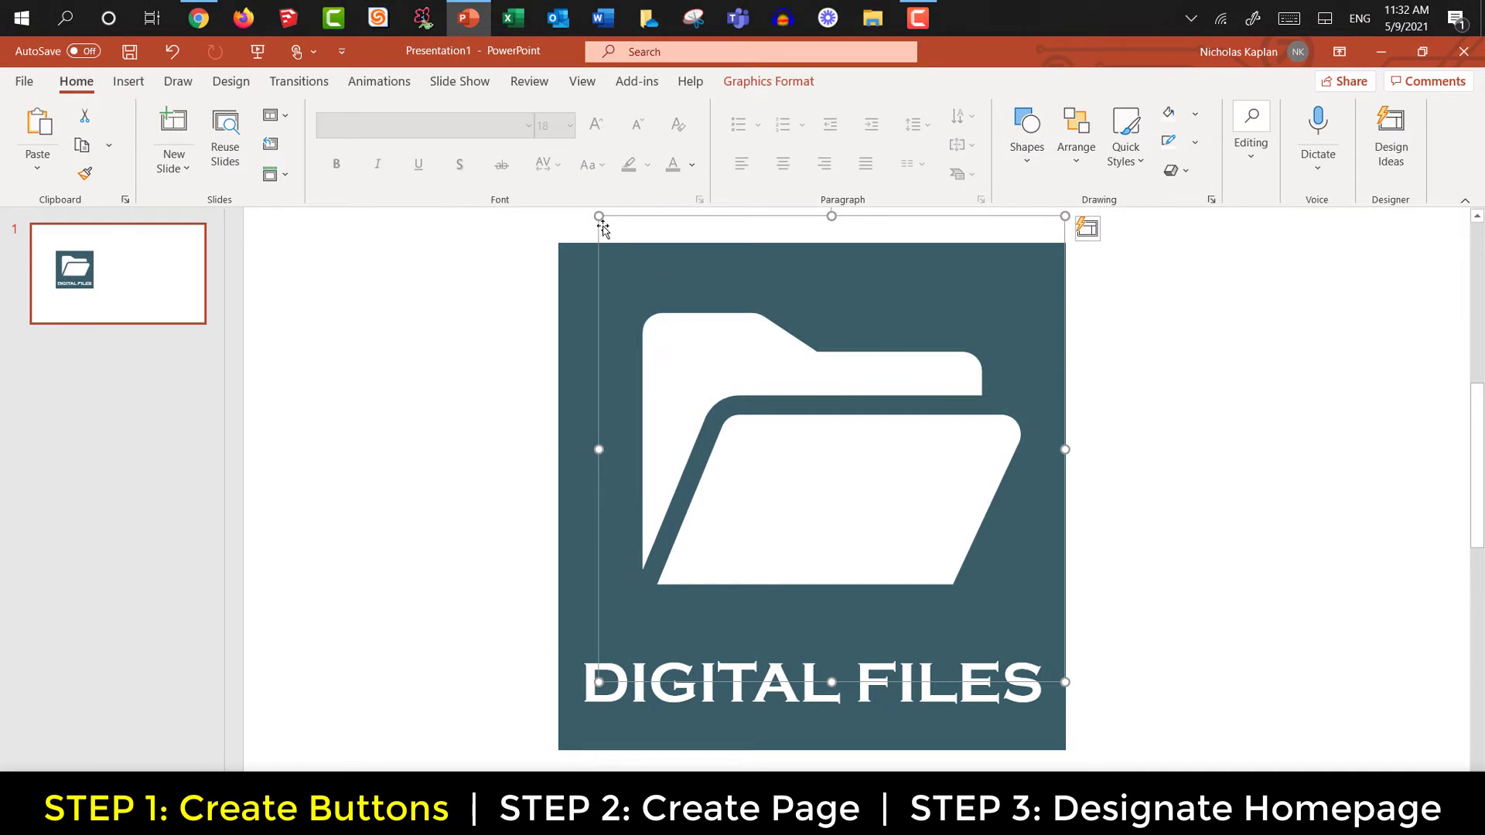
left_click(786, 86)
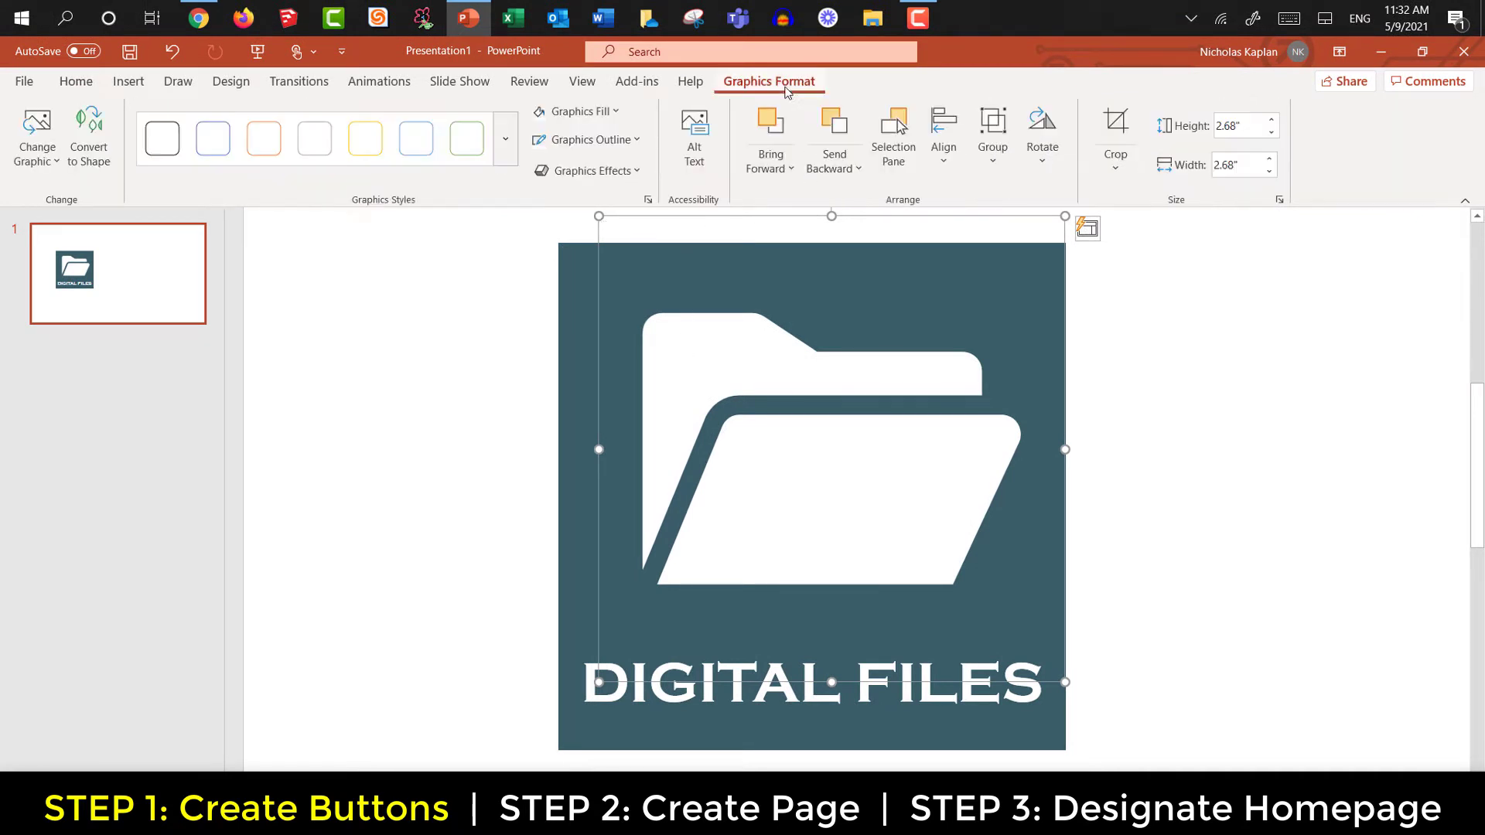
left_click(1107, 126)
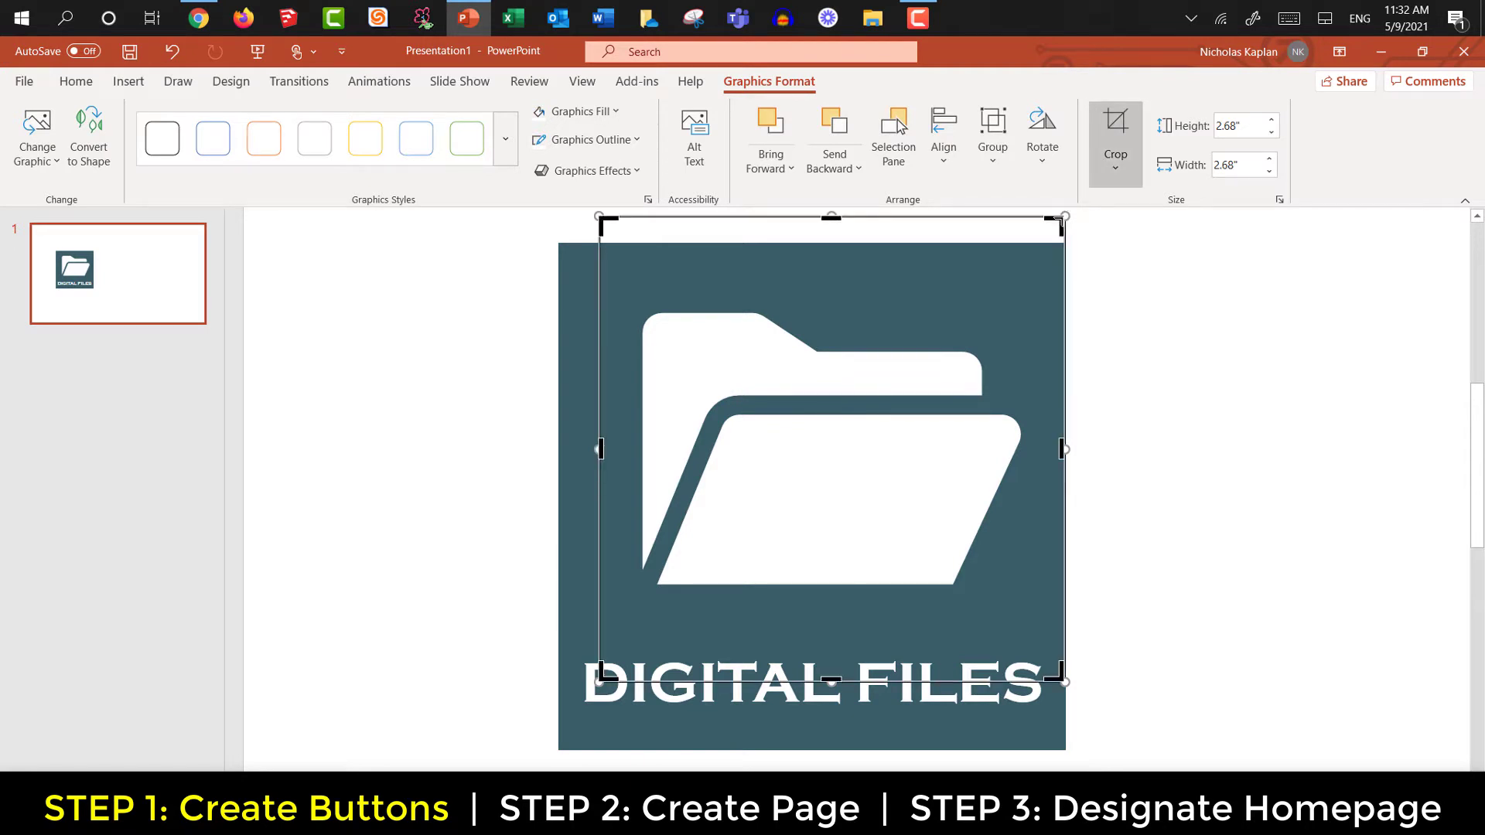
left_click_drag(1057, 220, 1033, 291)
key("Escape")
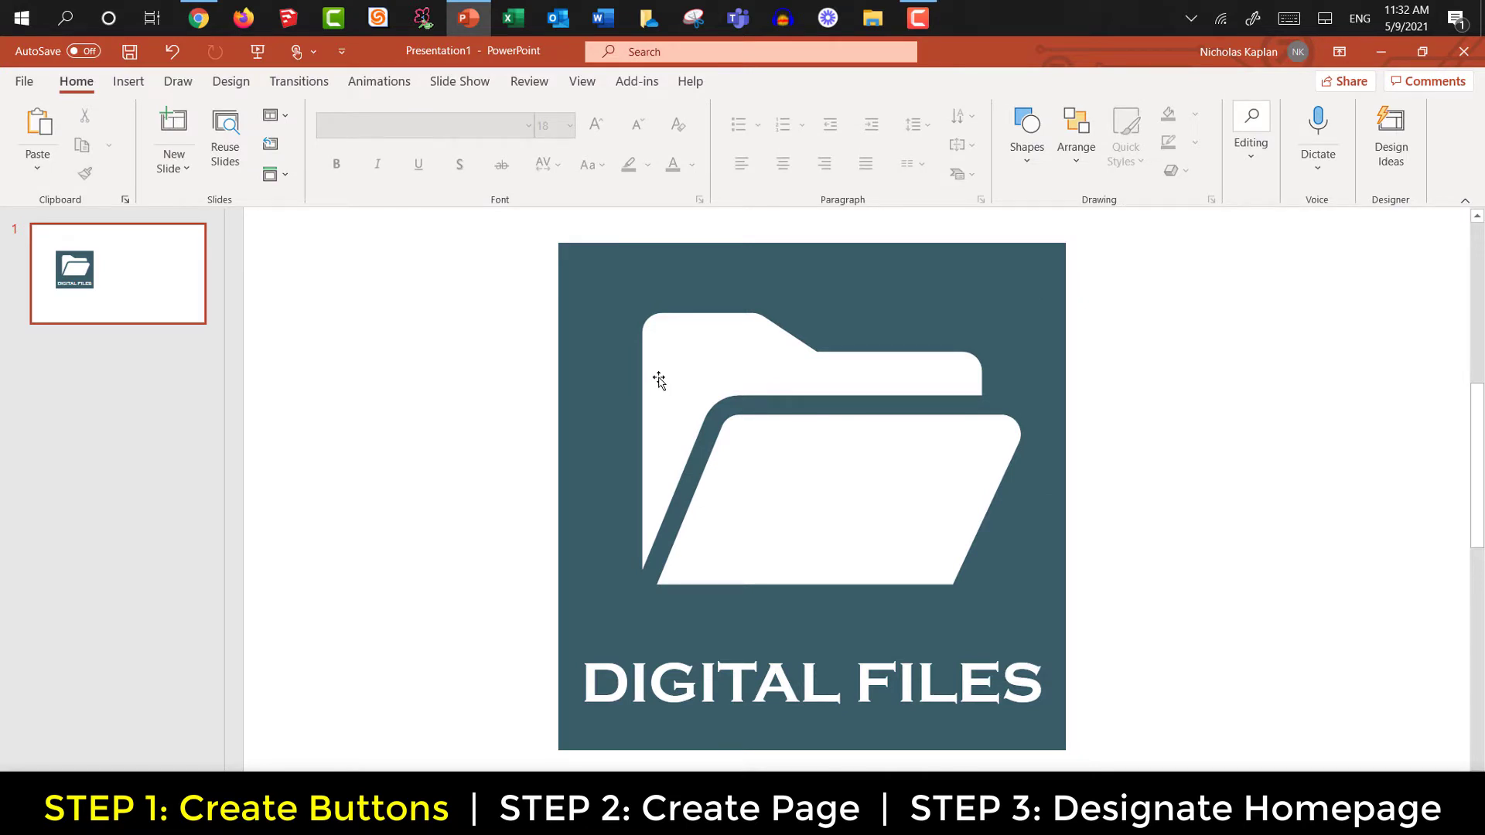
left_click(658, 379)
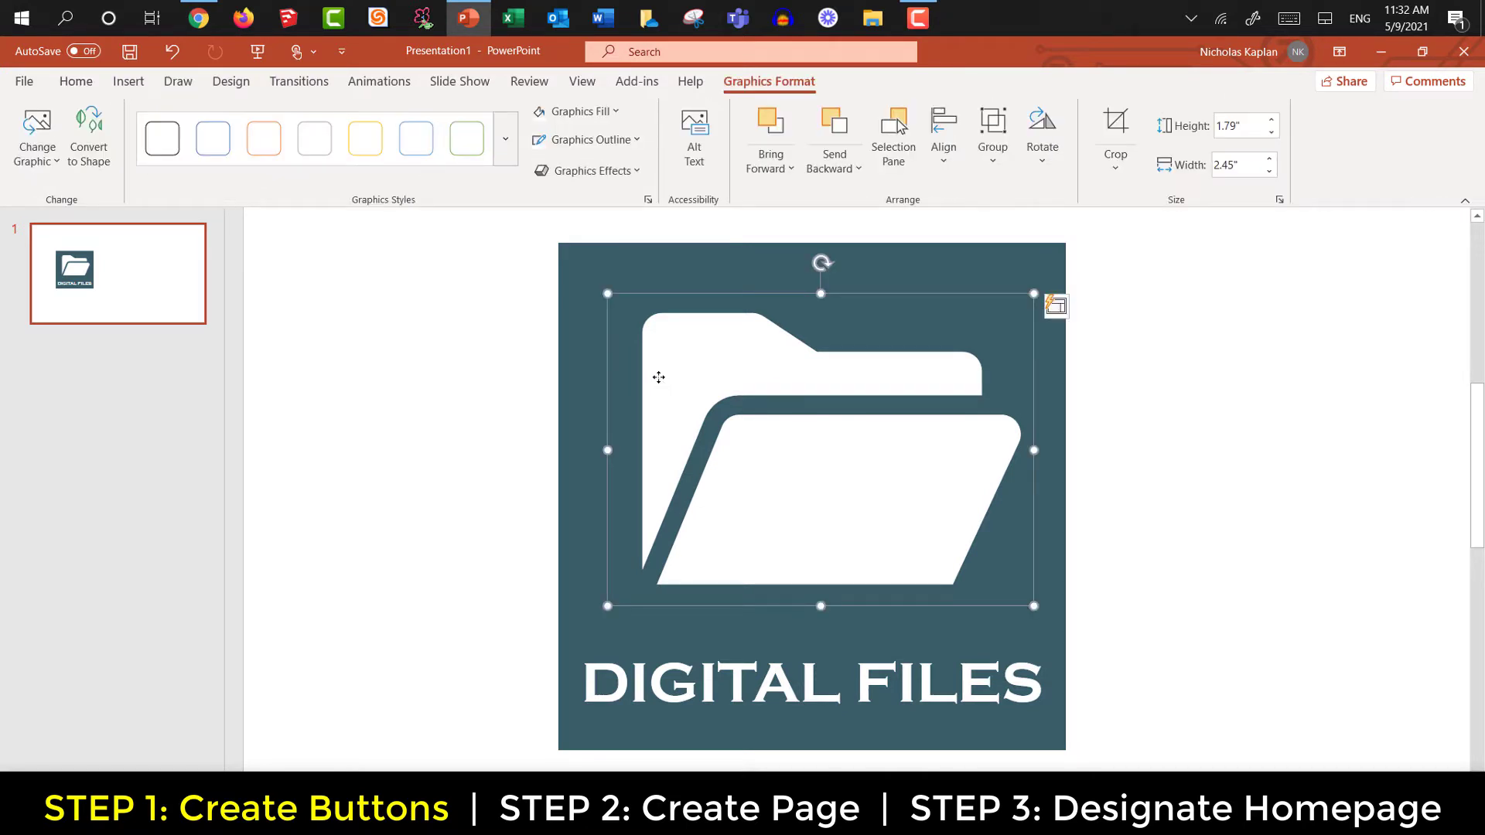
Step: Save the complete DIGITAL FILES button, including its square, icon and text, as a PNG picture named DigitalFiles
left_click(1160, 225)
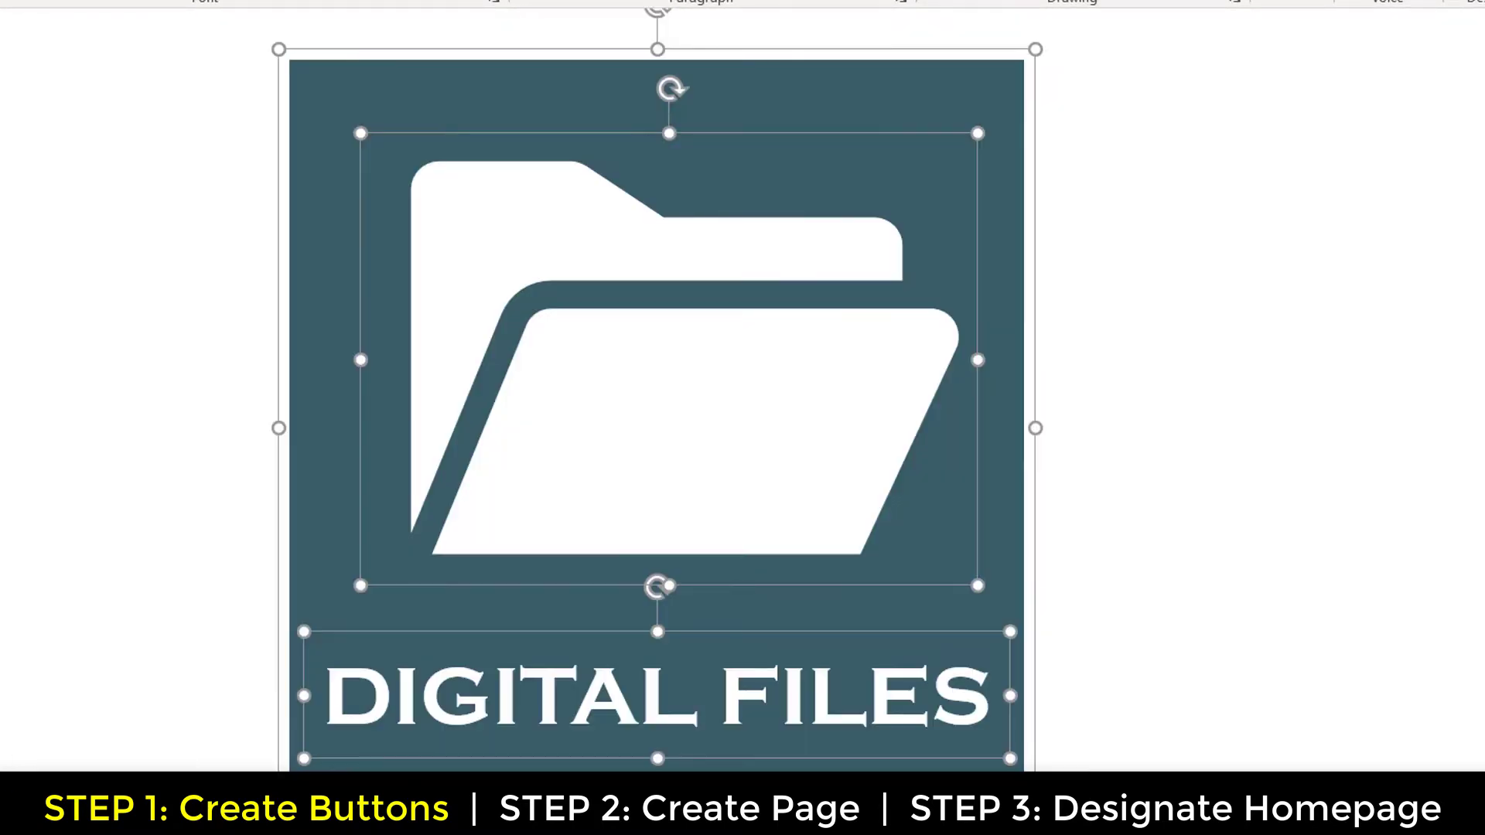
right_click(476, 543)
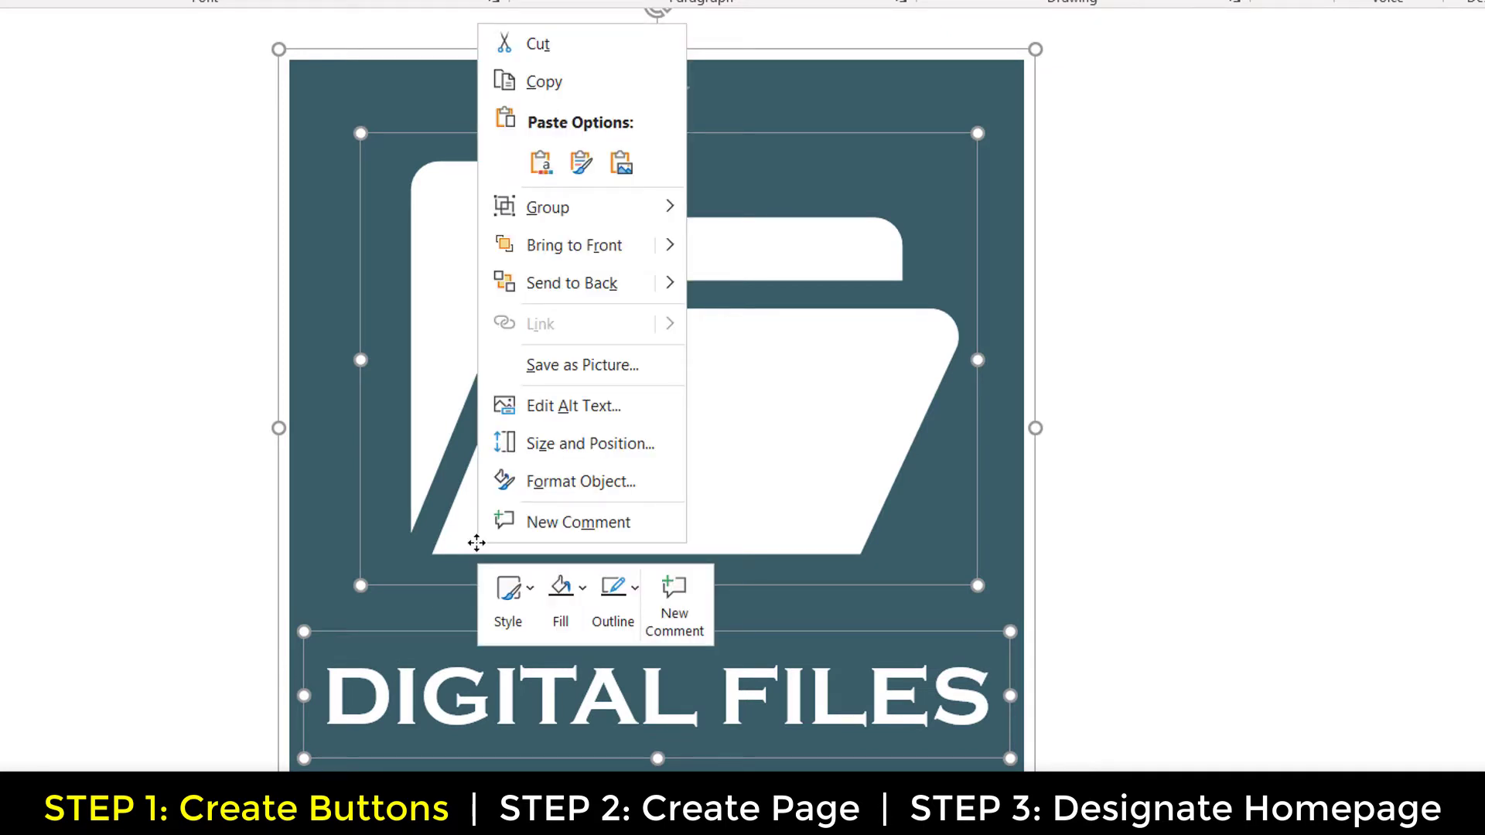
left_click(663, 367)
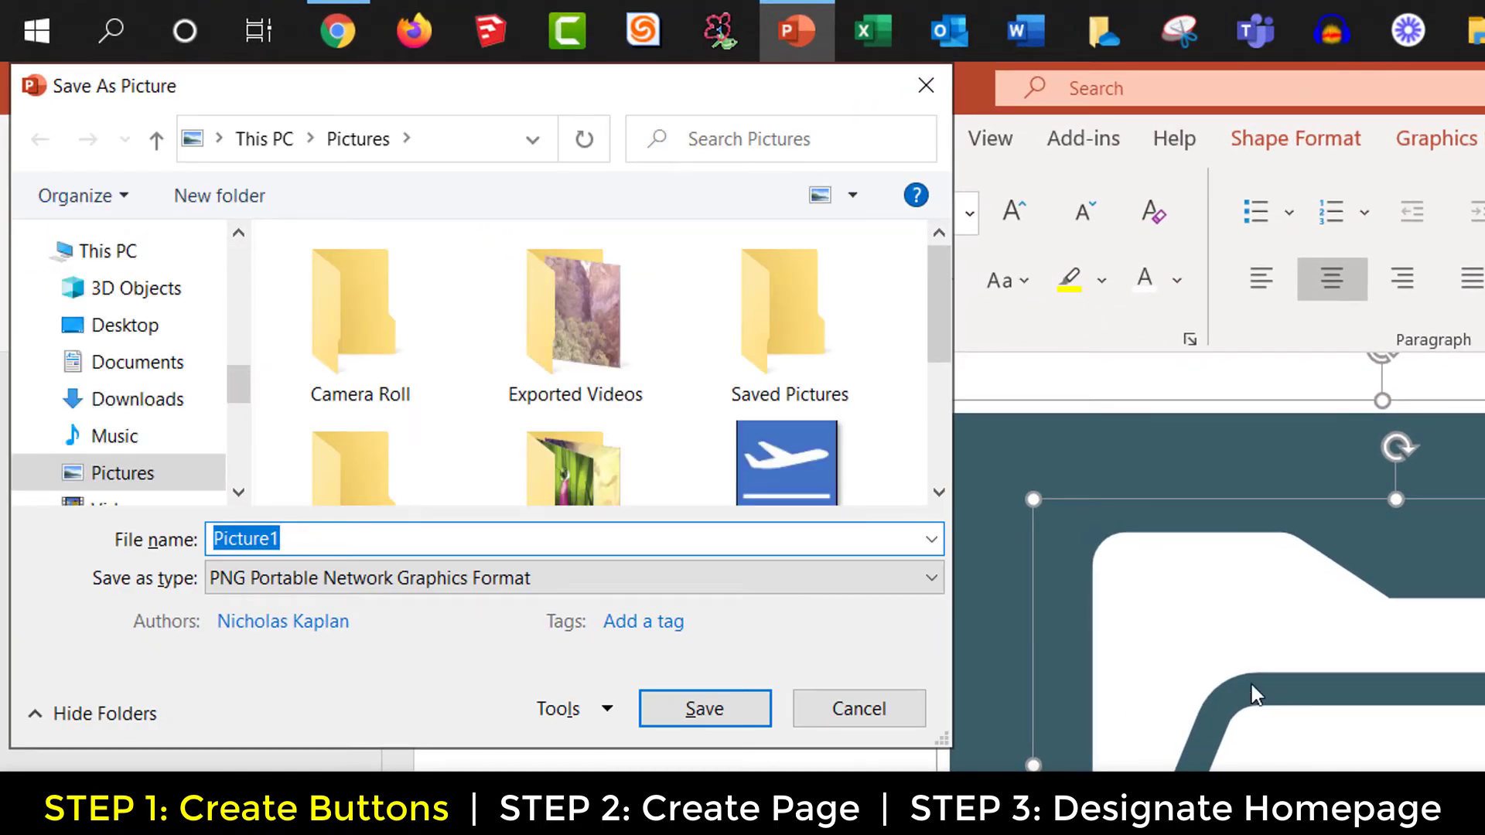
left_click(932, 578)
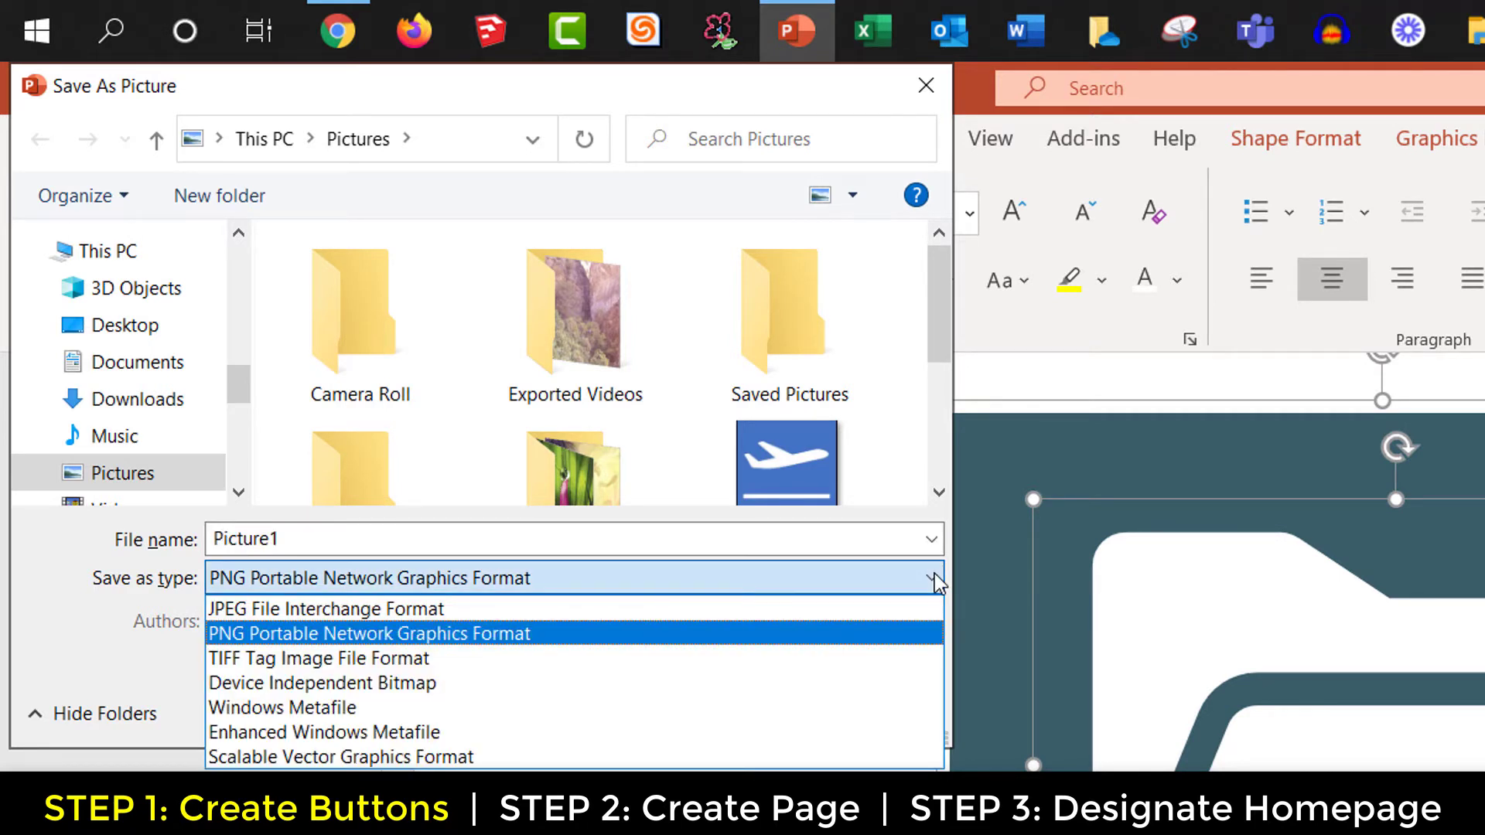
left_click(667, 642)
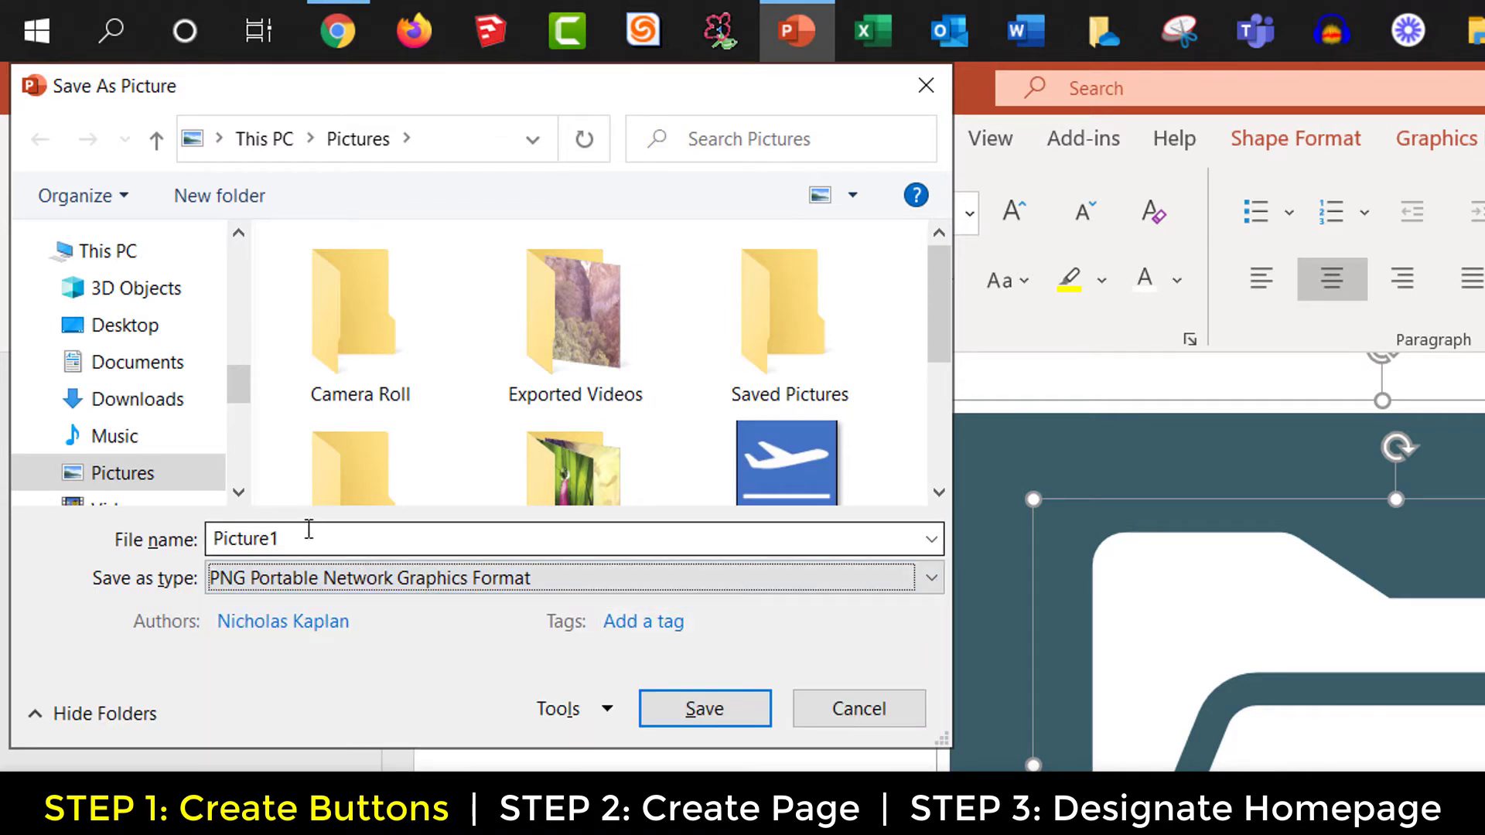
double_click(309, 530)
type("d")
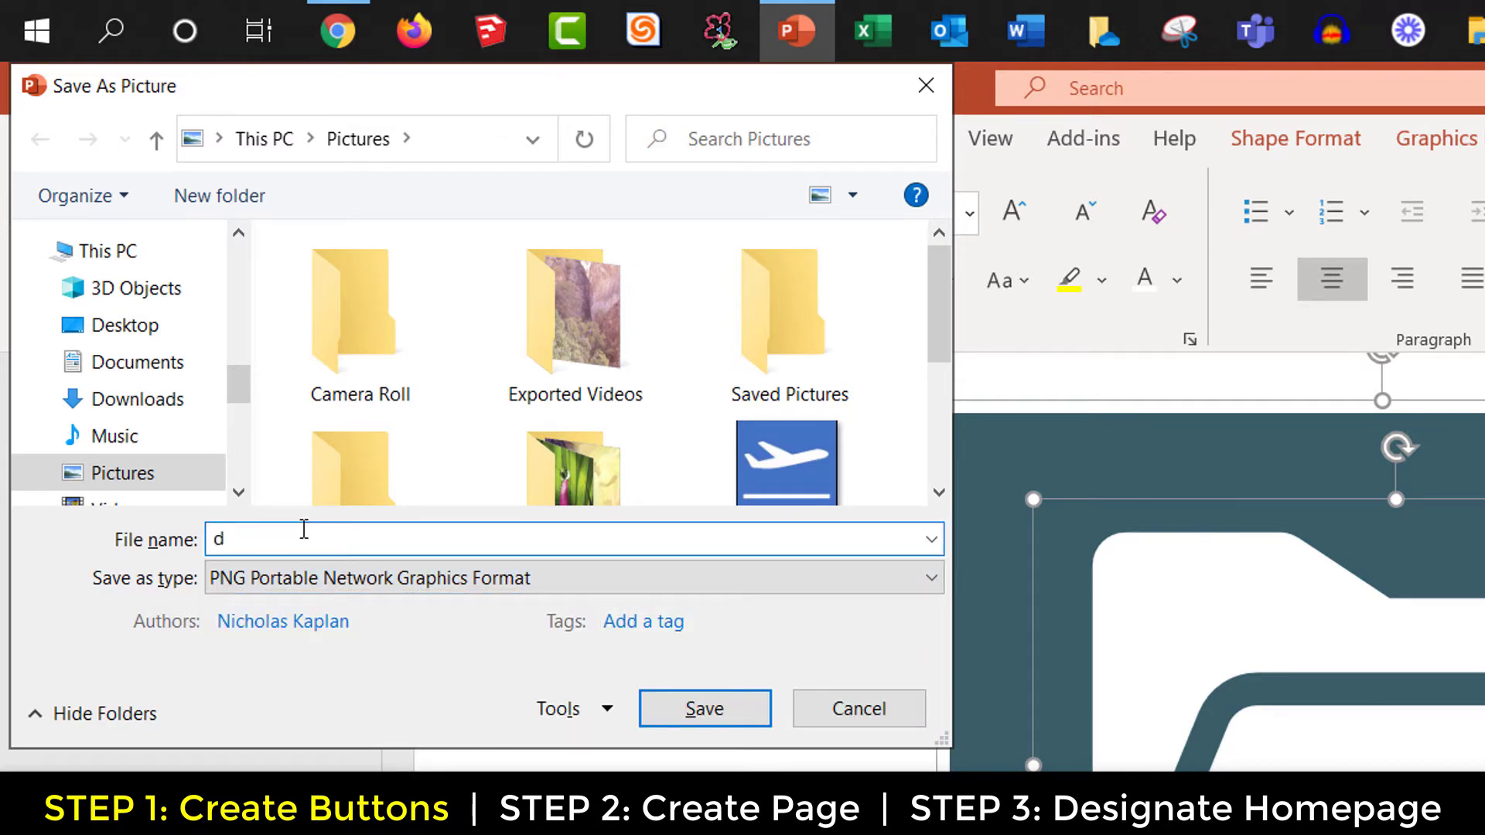
type("DigitalFiles")
key("Return")
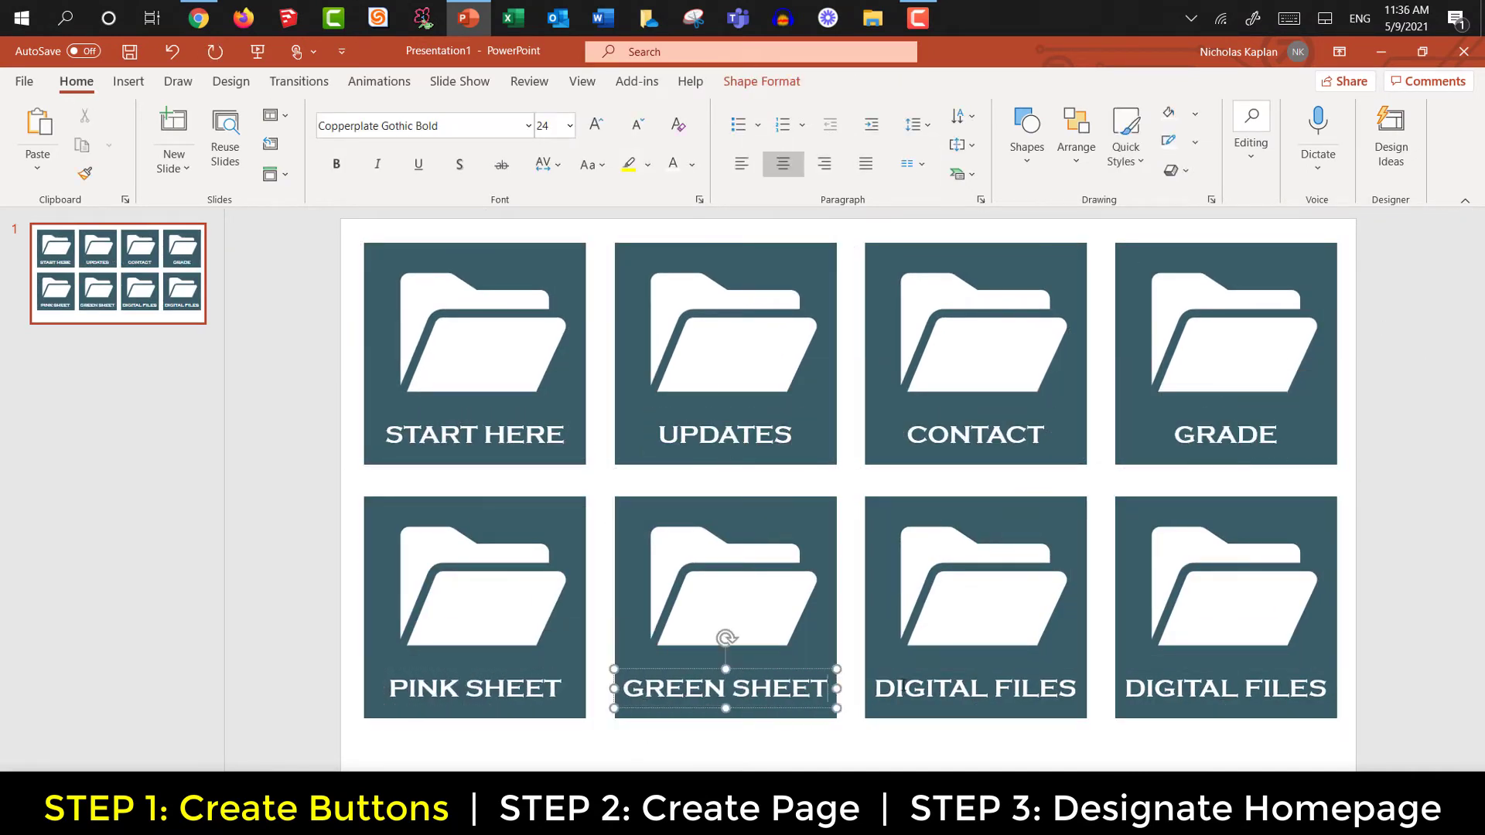
Step: Set the height and width of the seven replacement icons on the other buttons to 2.5"
left_click(1023, 695)
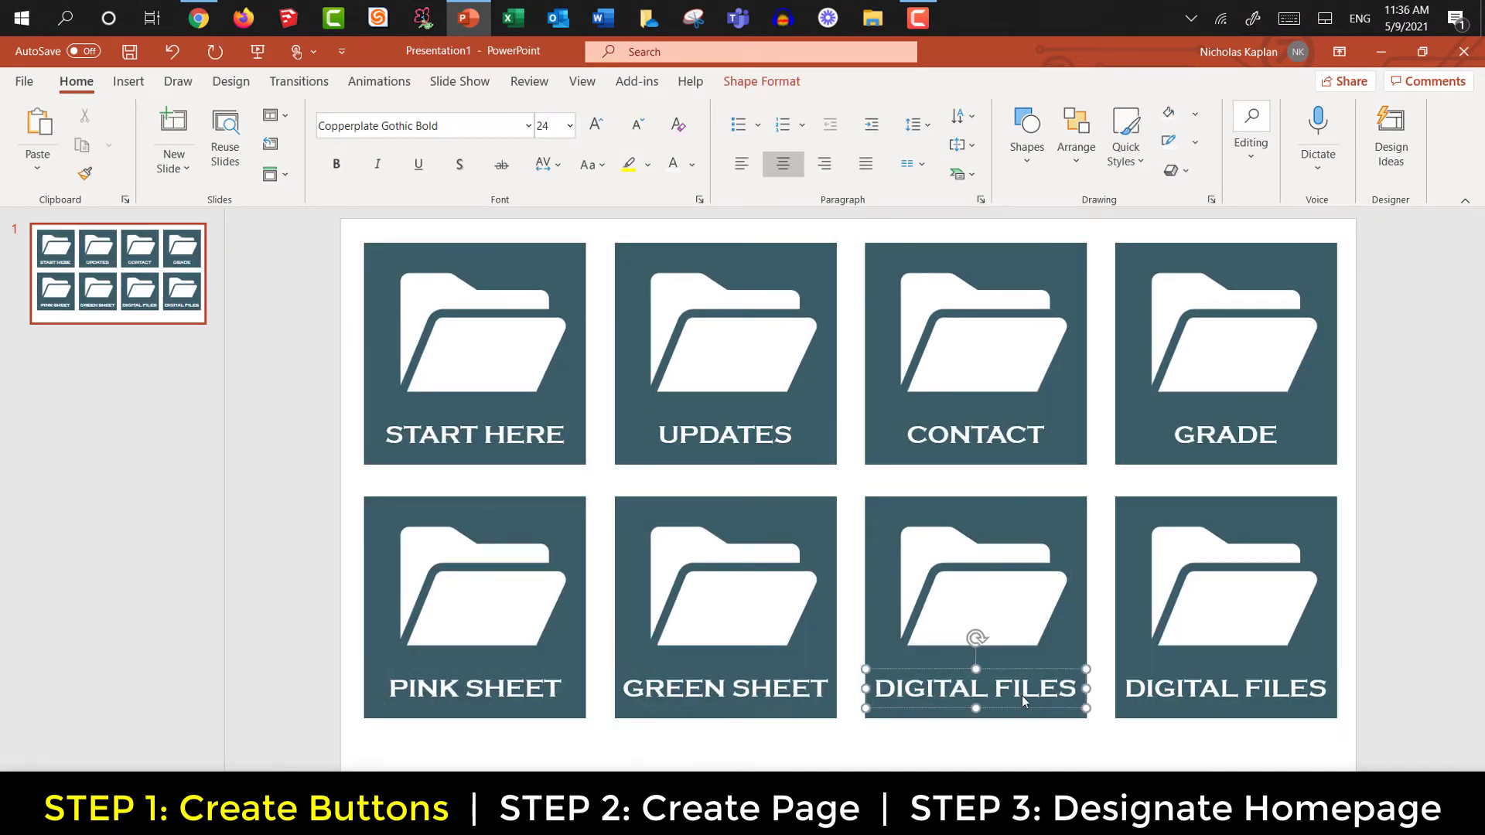
left_click(685, 376)
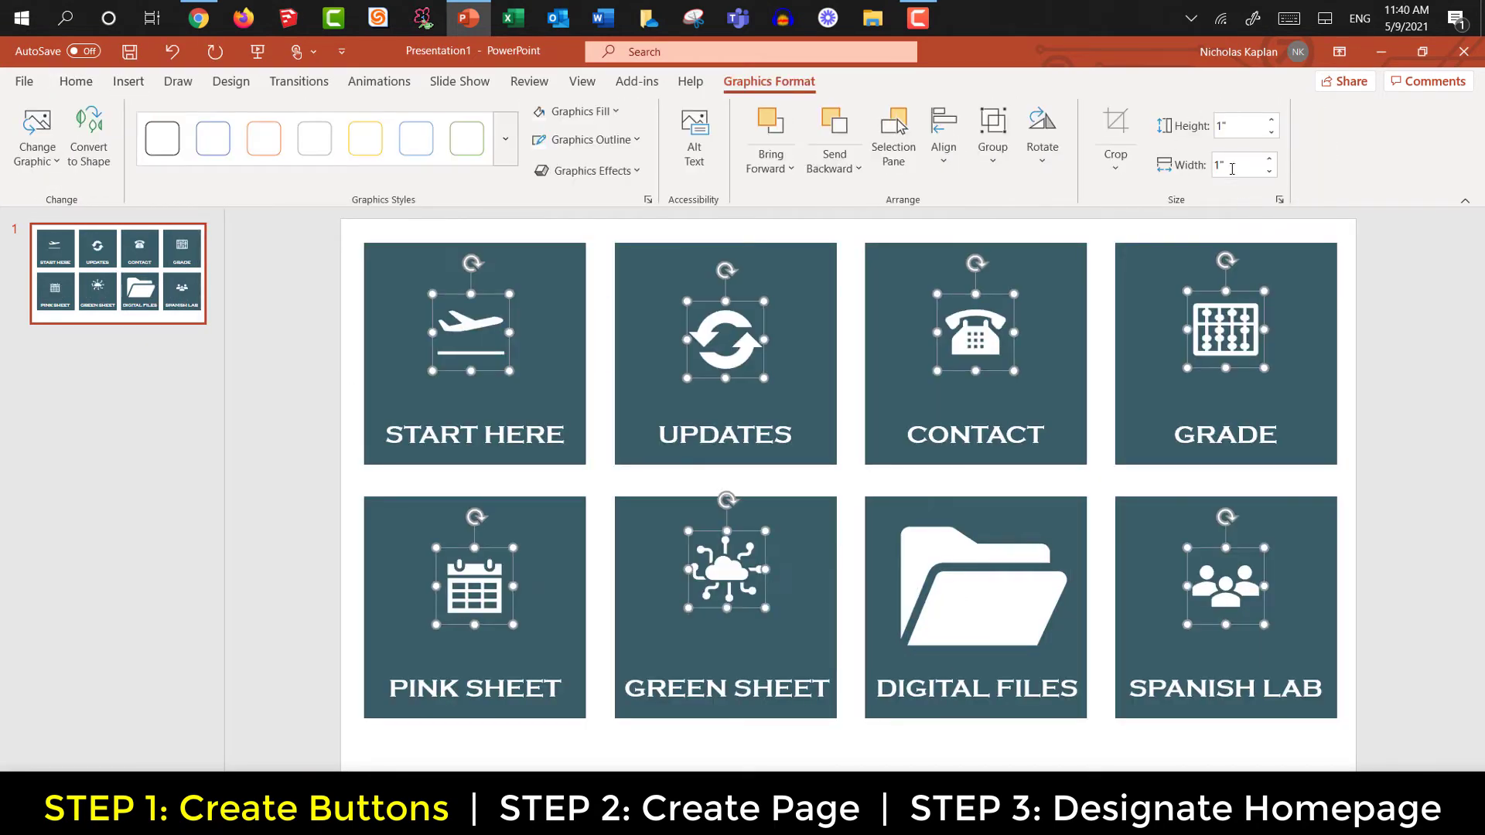
type("2.5")
key("Return")
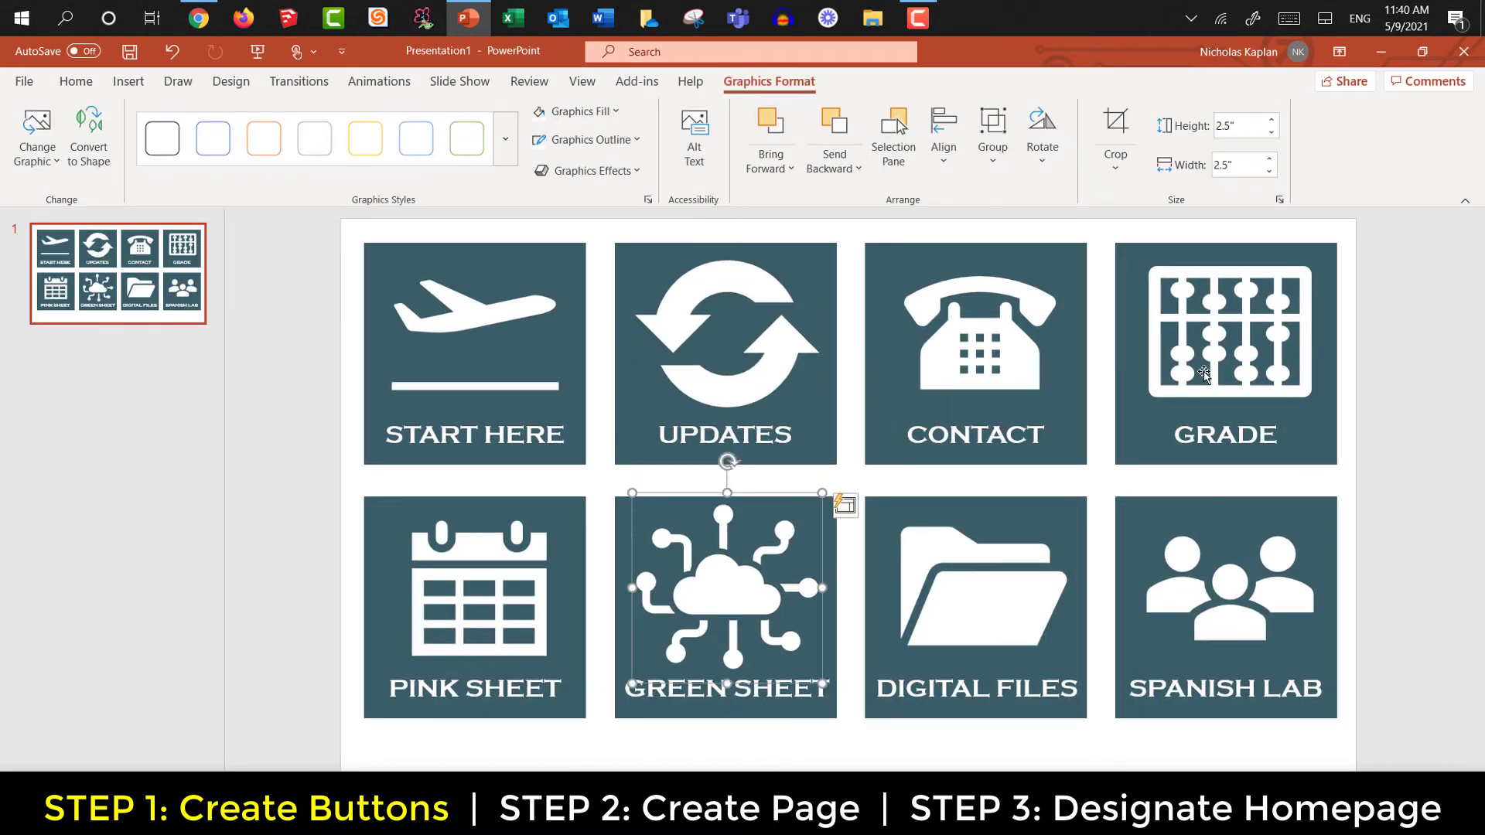
Step: Center the enlarged icons within their button squares and crop their empty margins
left_click_drag(700, 352, 697, 349)
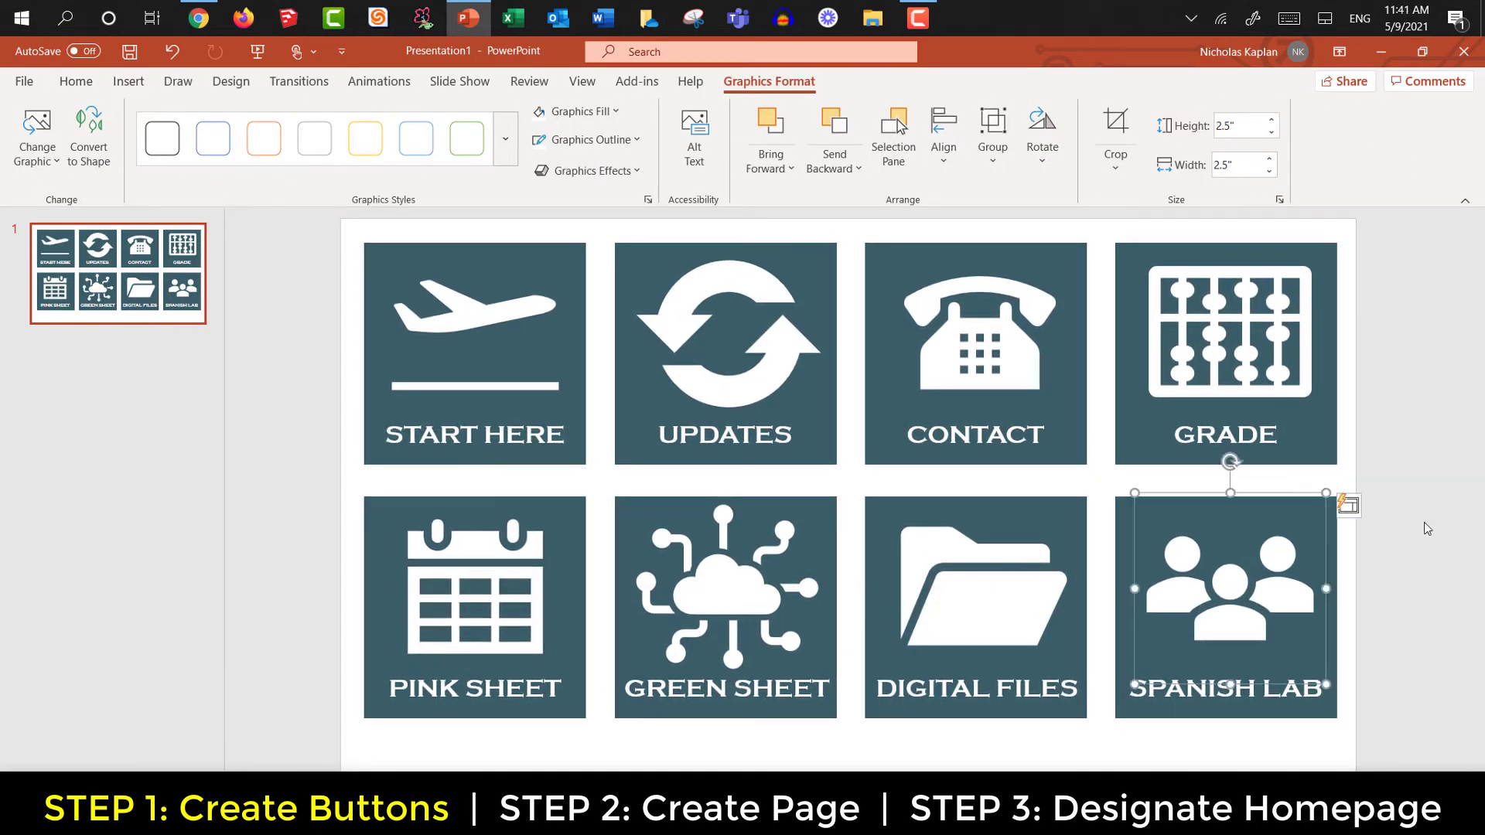
left_click(1425, 522)
left_click(742, 348)
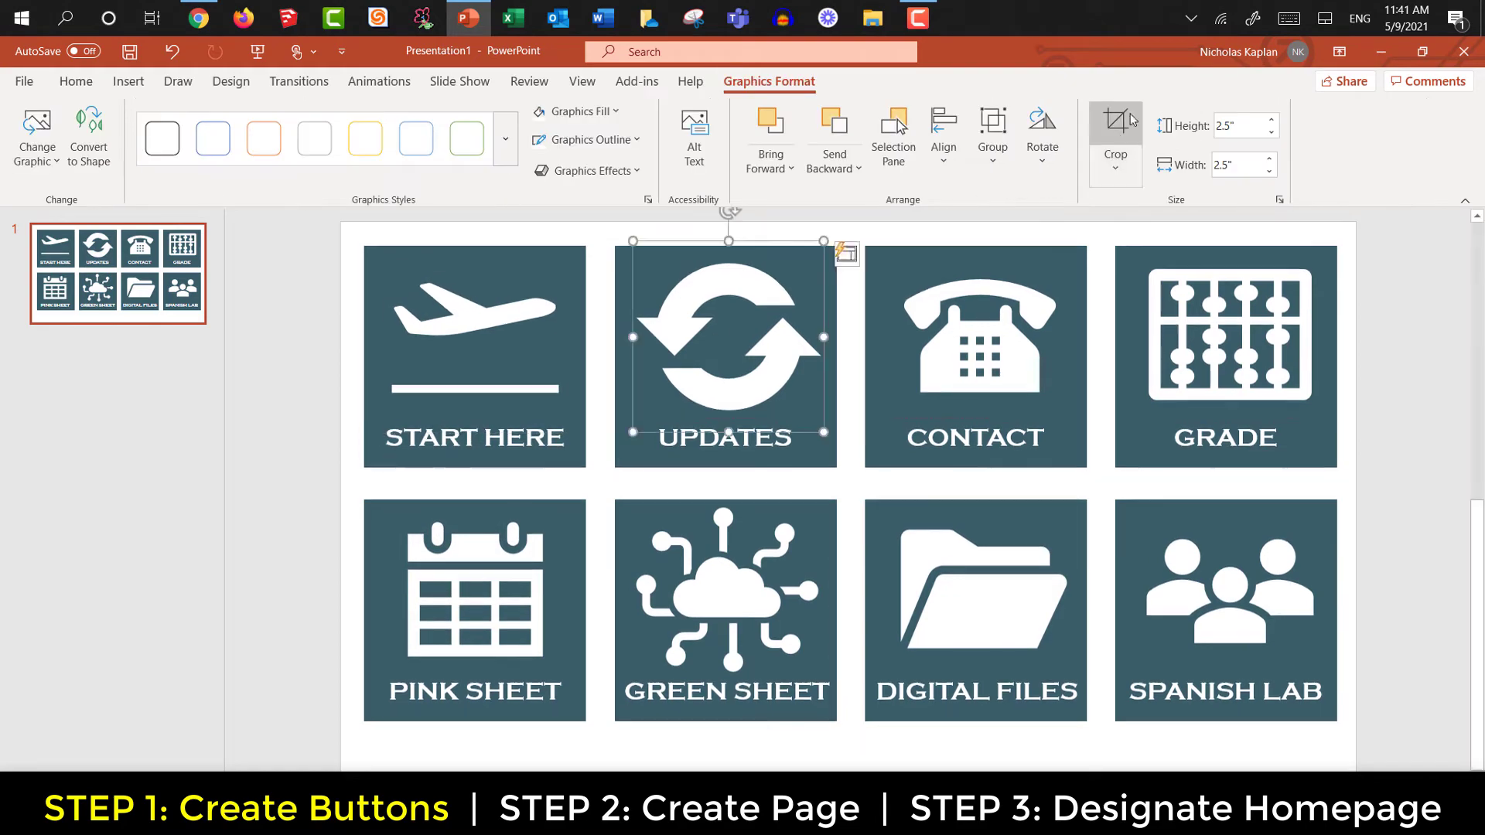
left_click(975, 337)
left_click(475, 588)
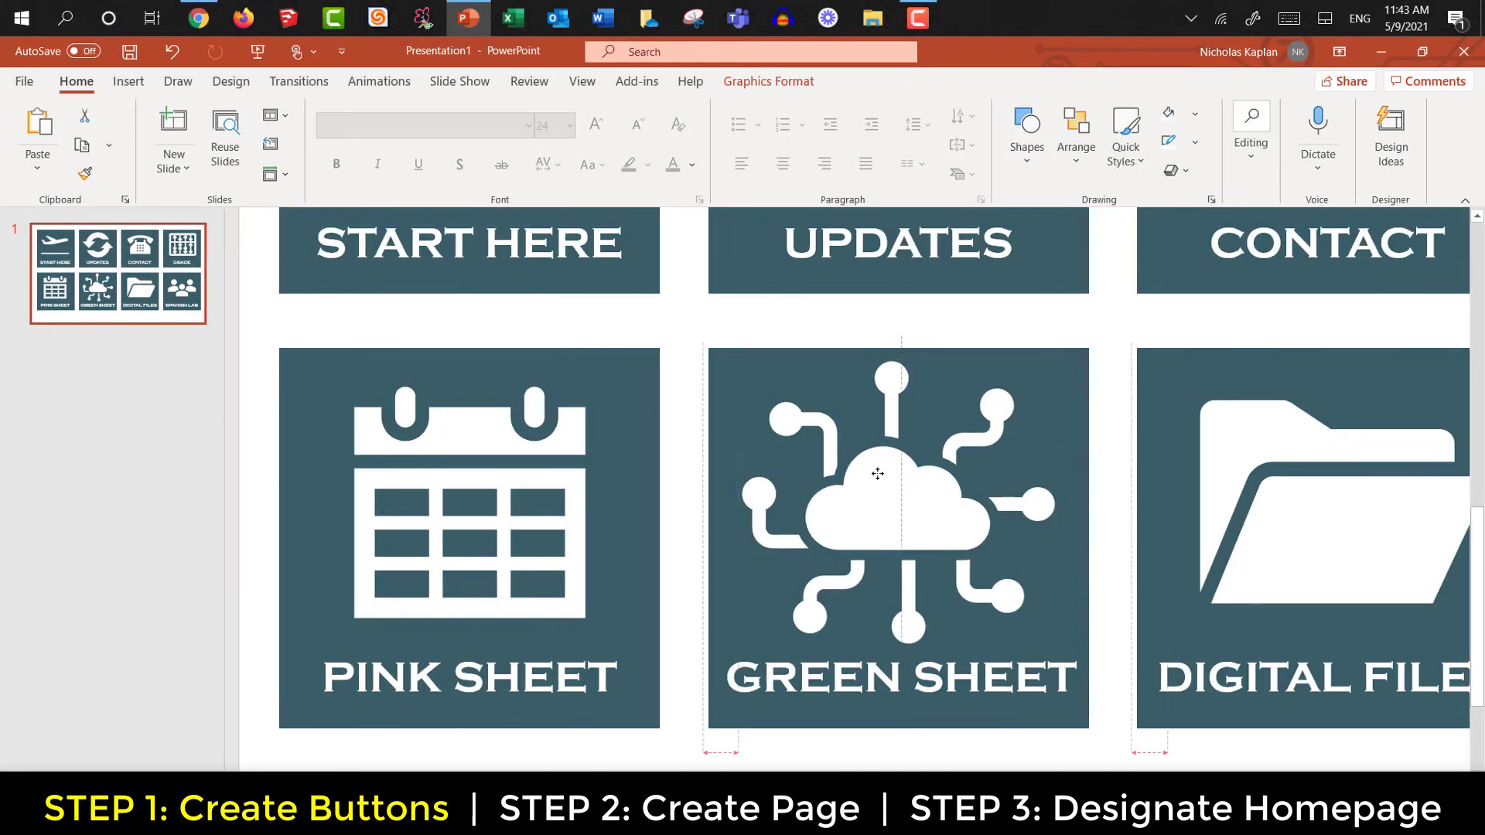
left_click(902, 613)
left_click(447, 665)
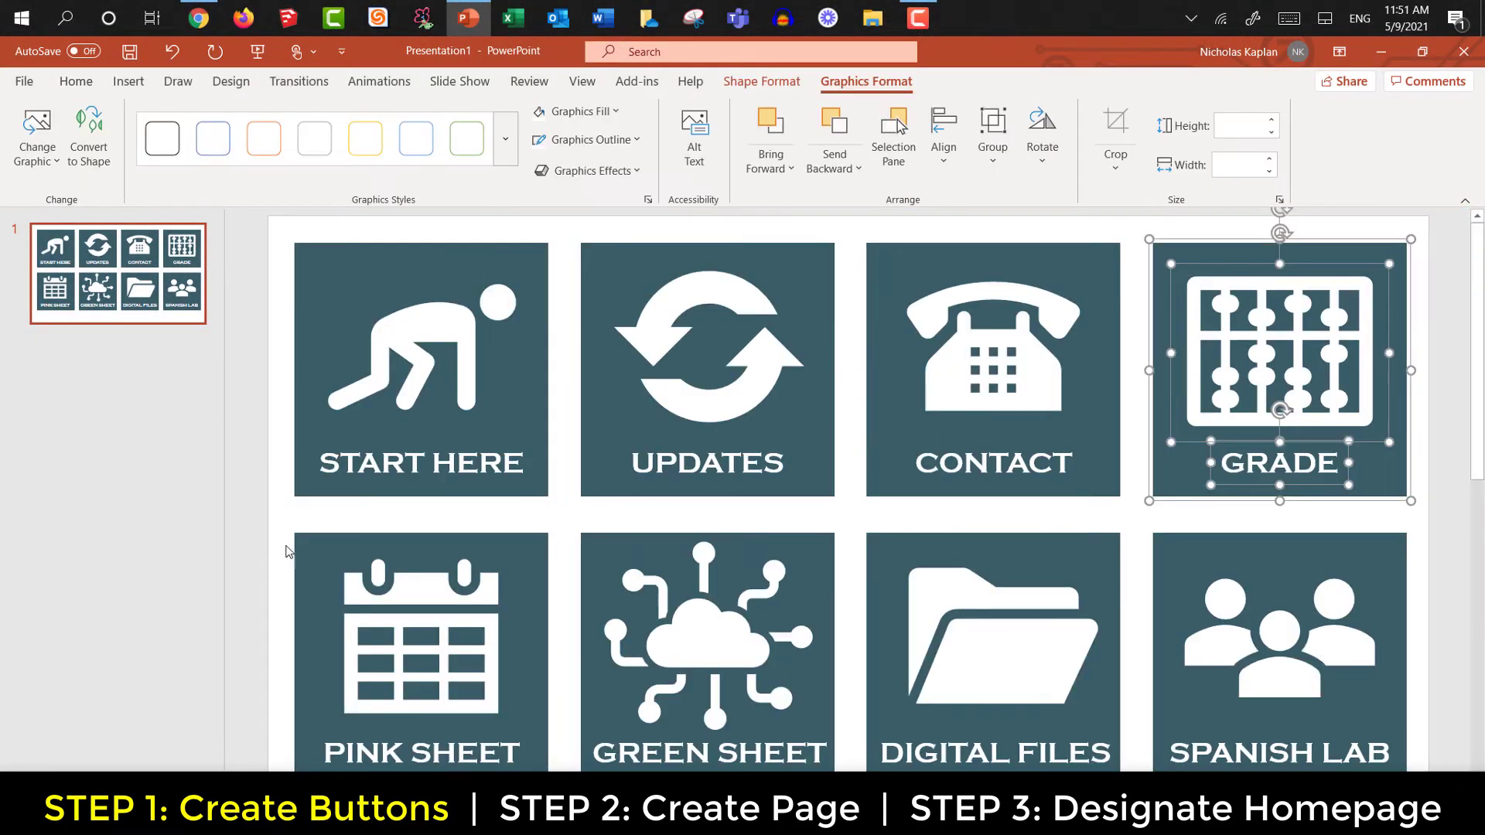
Step: Save the complete PINK SHEET button as a PNG picture named PinkSheet in the SPA385 ICONS folder
left_click(474, 692)
right_click(474, 690)
left_click(551, 570)
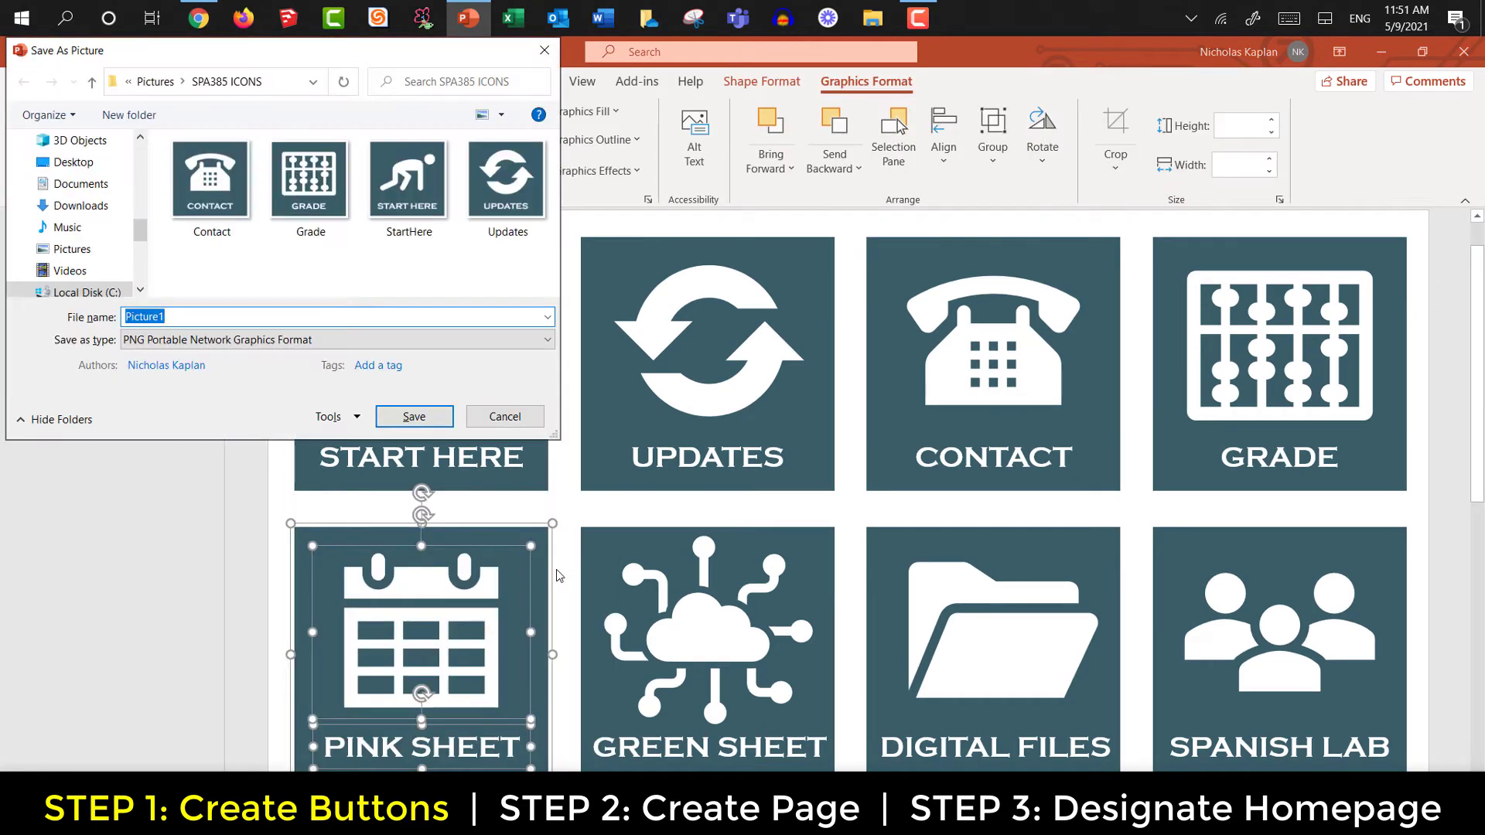
type("Pink Sheet")
key("Return")
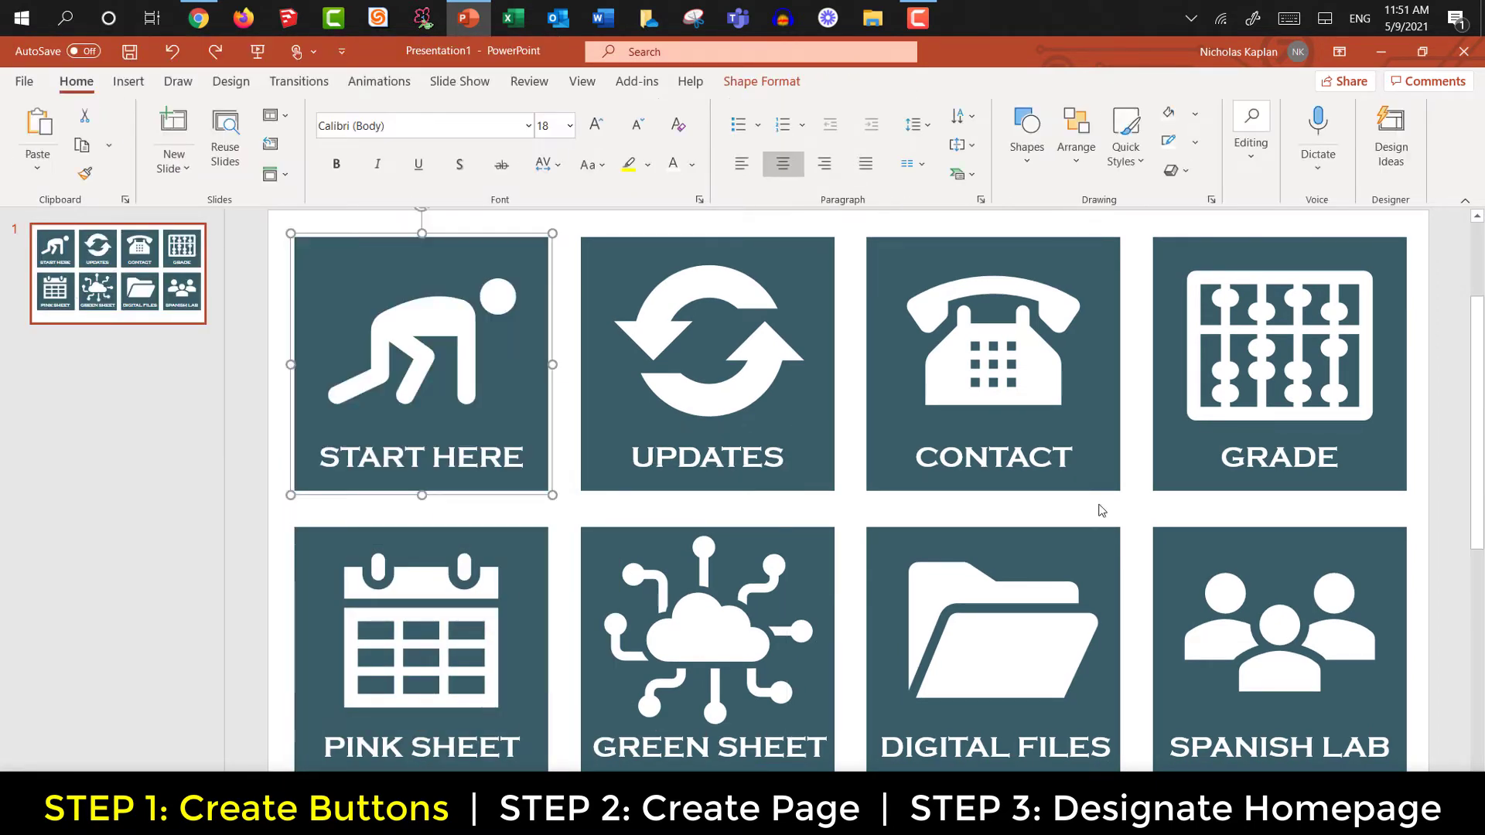
Step: Save the GREEN SHEET button as a picture named GreenSheet, and save the DIGITAL FILES button as a picture too
left_click(828, 515)
right_click(737, 574)
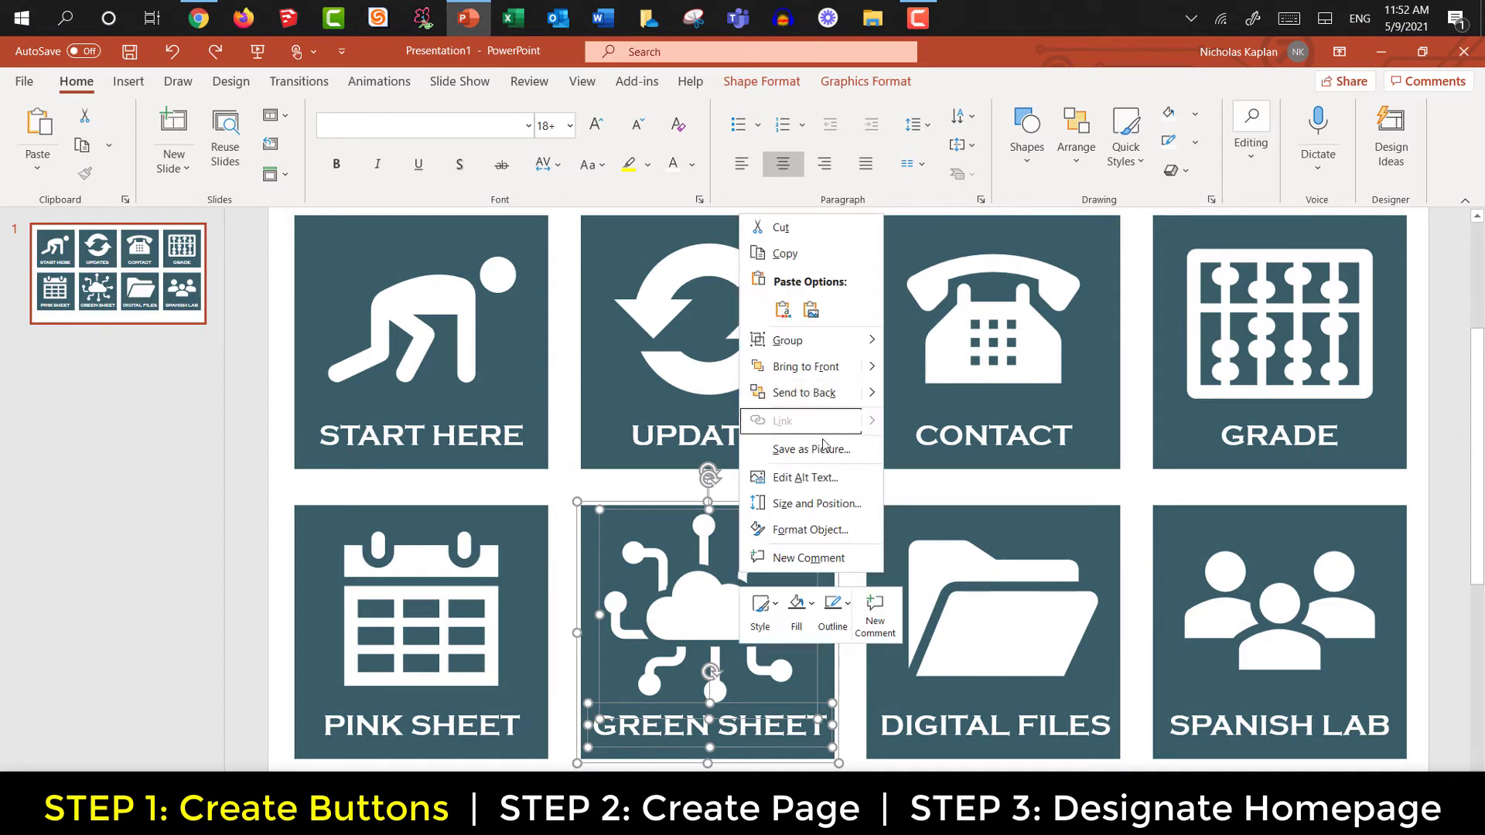
left_click(825, 447)
type("GreenSheet")
key("Return")
right_click(1037, 572)
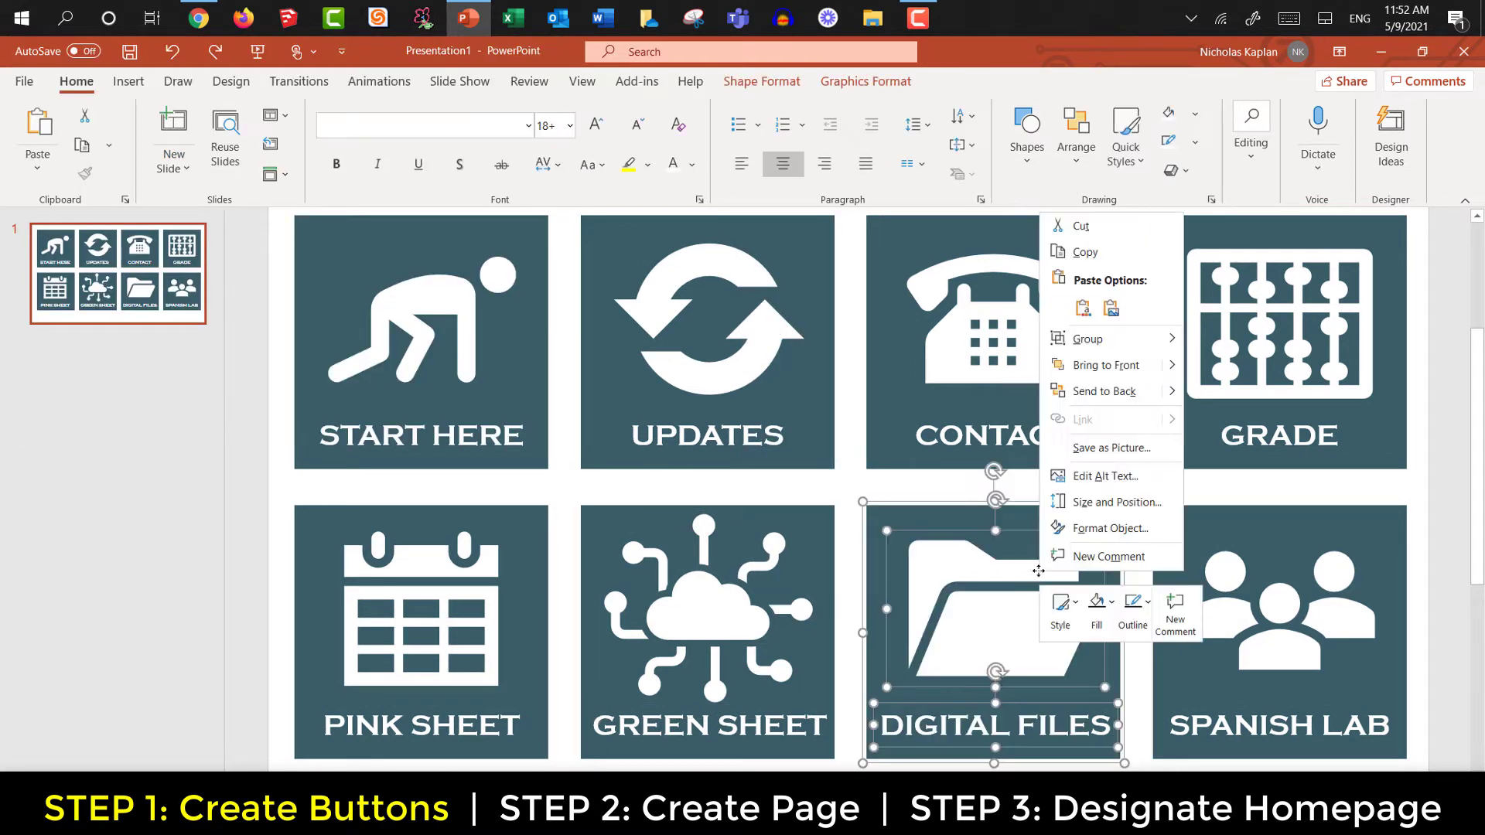
left_click(1080, 445)
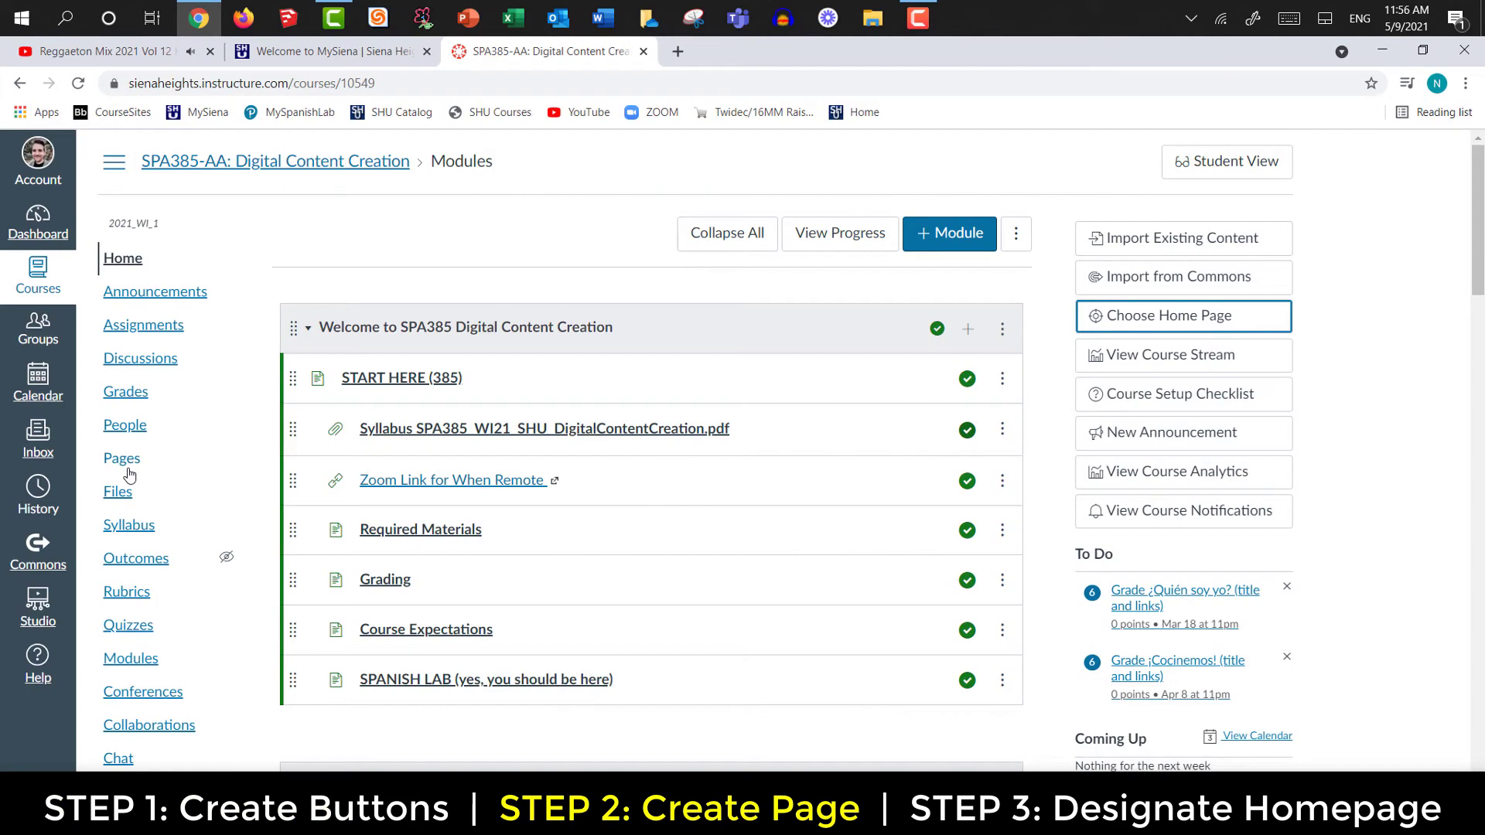
Step: In the SPA385-AA Canvas course, create a new page titled NEW HOMEPAGE
left_click(126, 466)
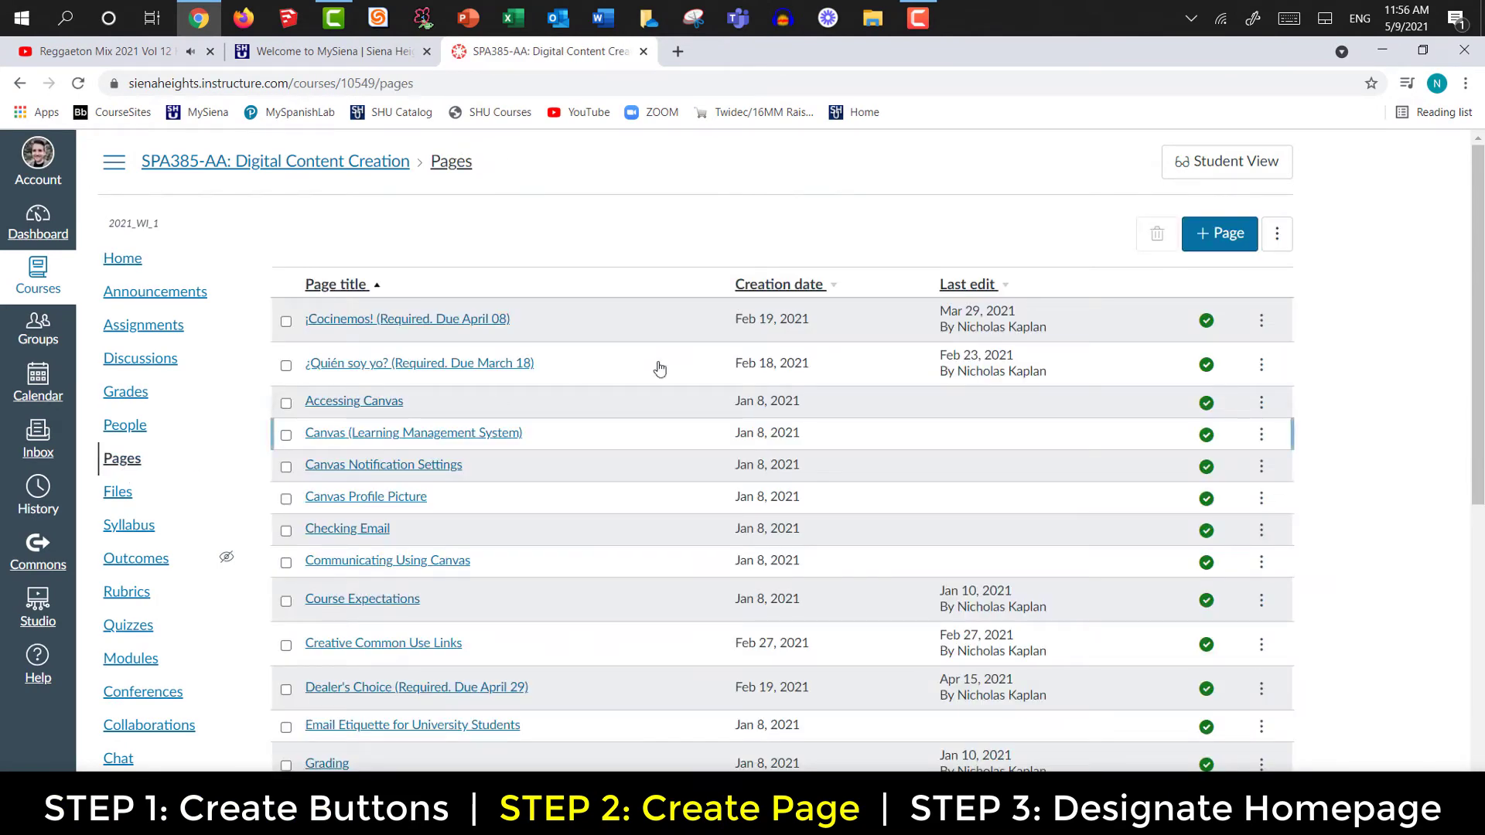
left_click(1220, 234)
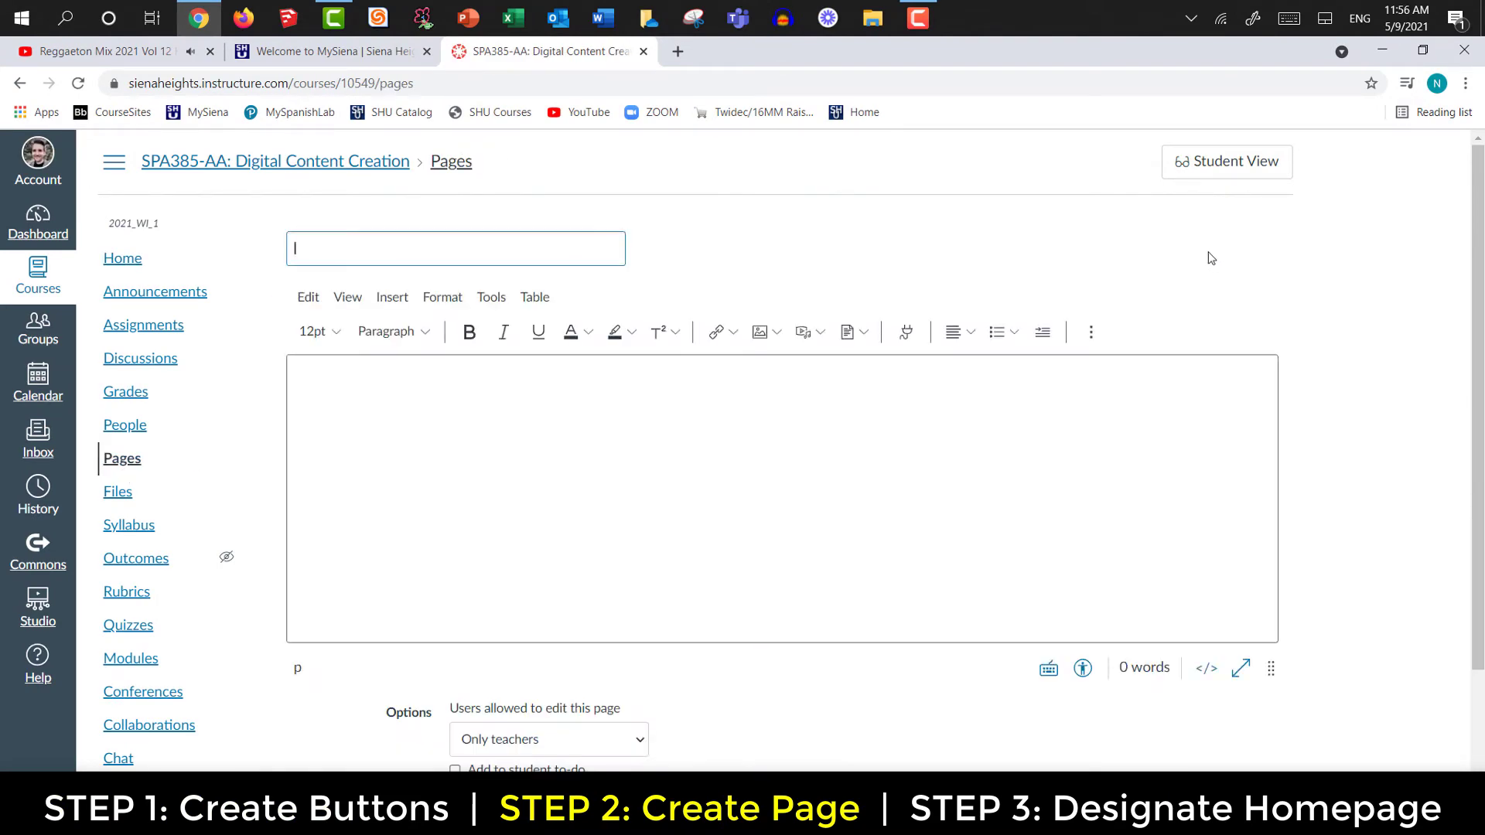
type("NEW HOMEPAGE")
Step: Upload the StartHere picture from the SPA385 ICONS folder and insert it into the page body
left_click(392, 298)
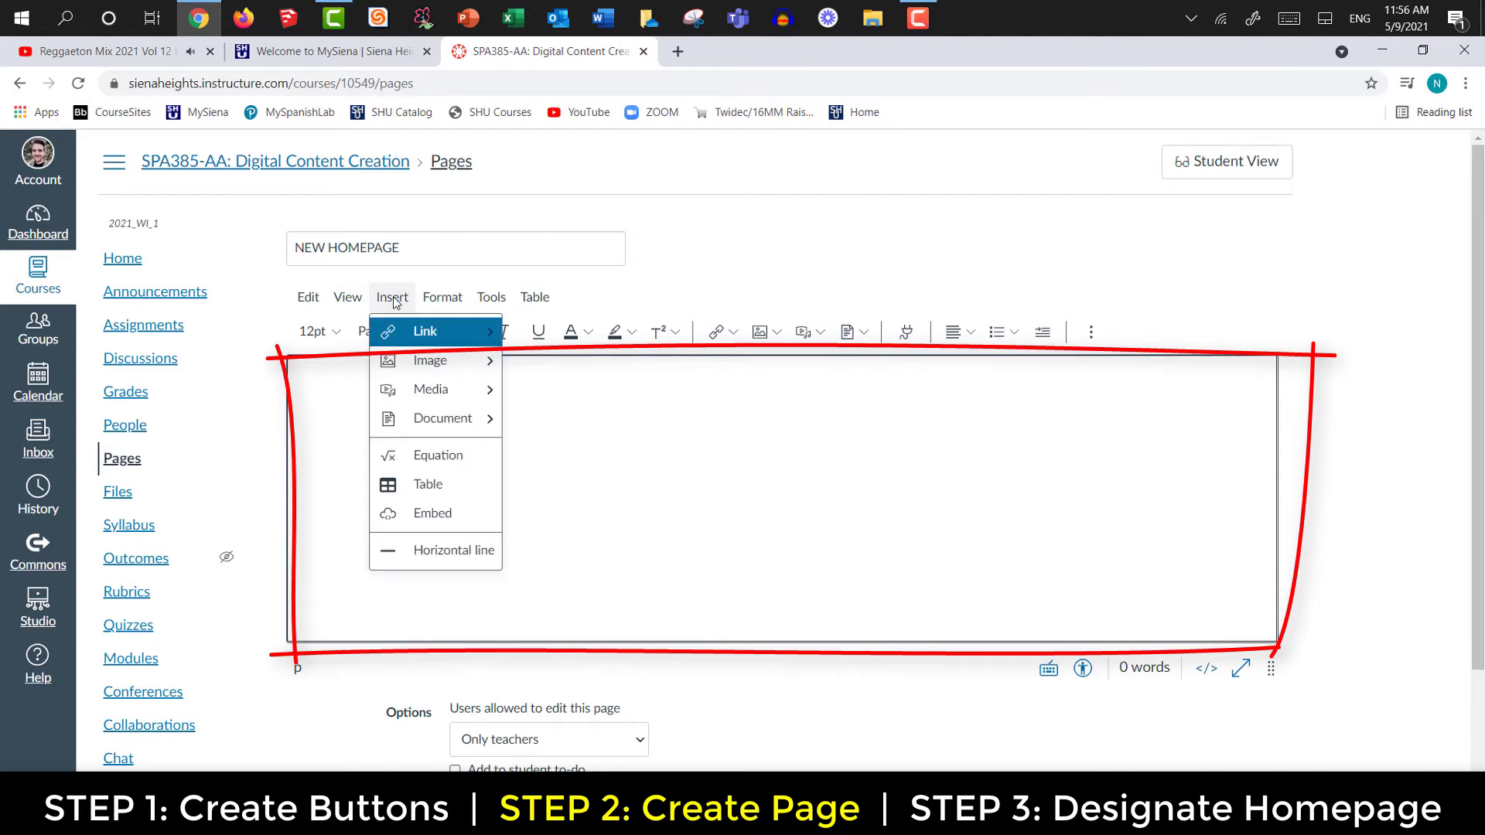
mouse_move(419, 363)
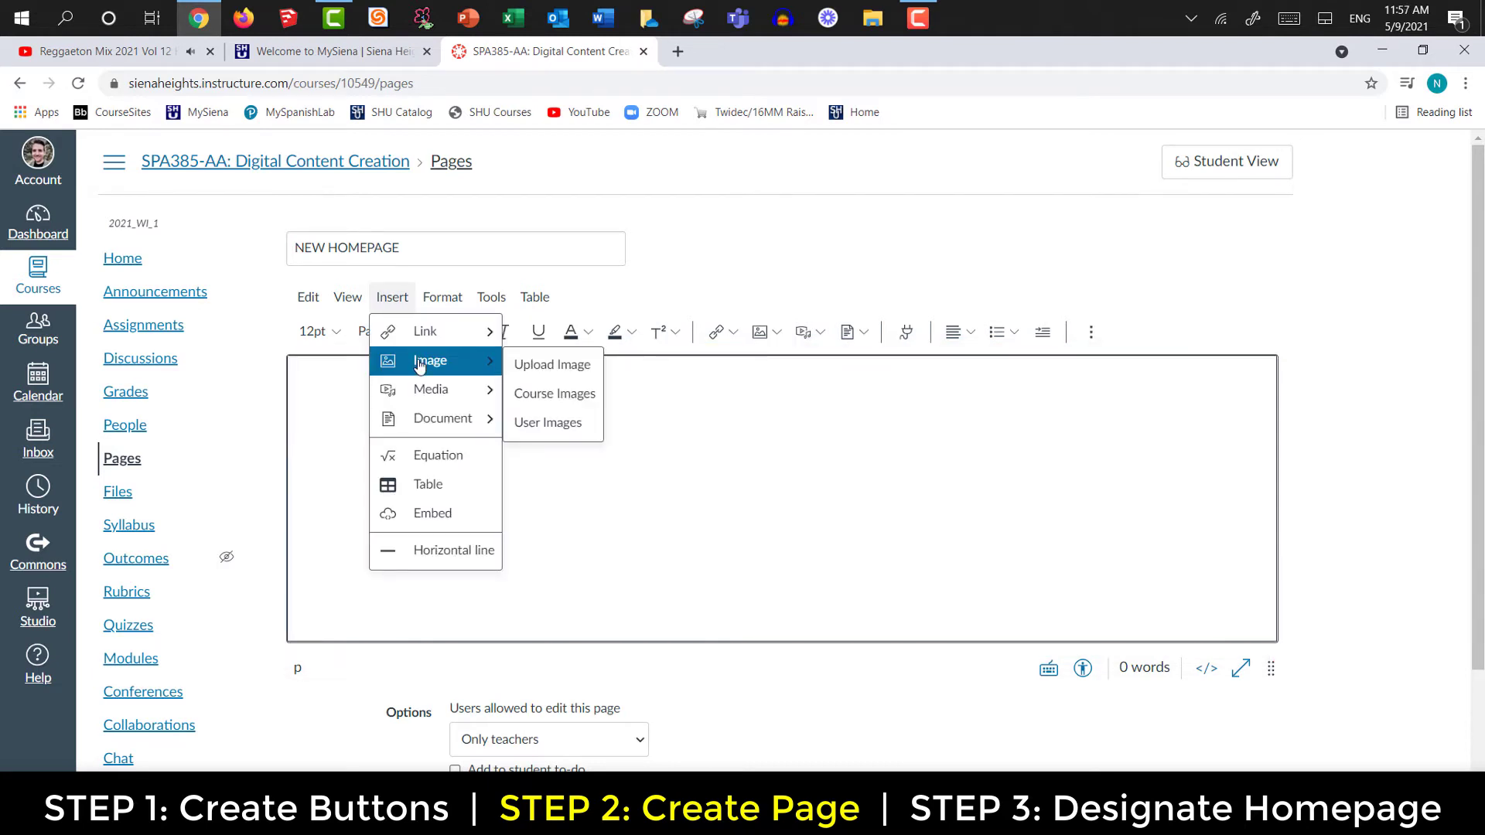
left_click(585, 377)
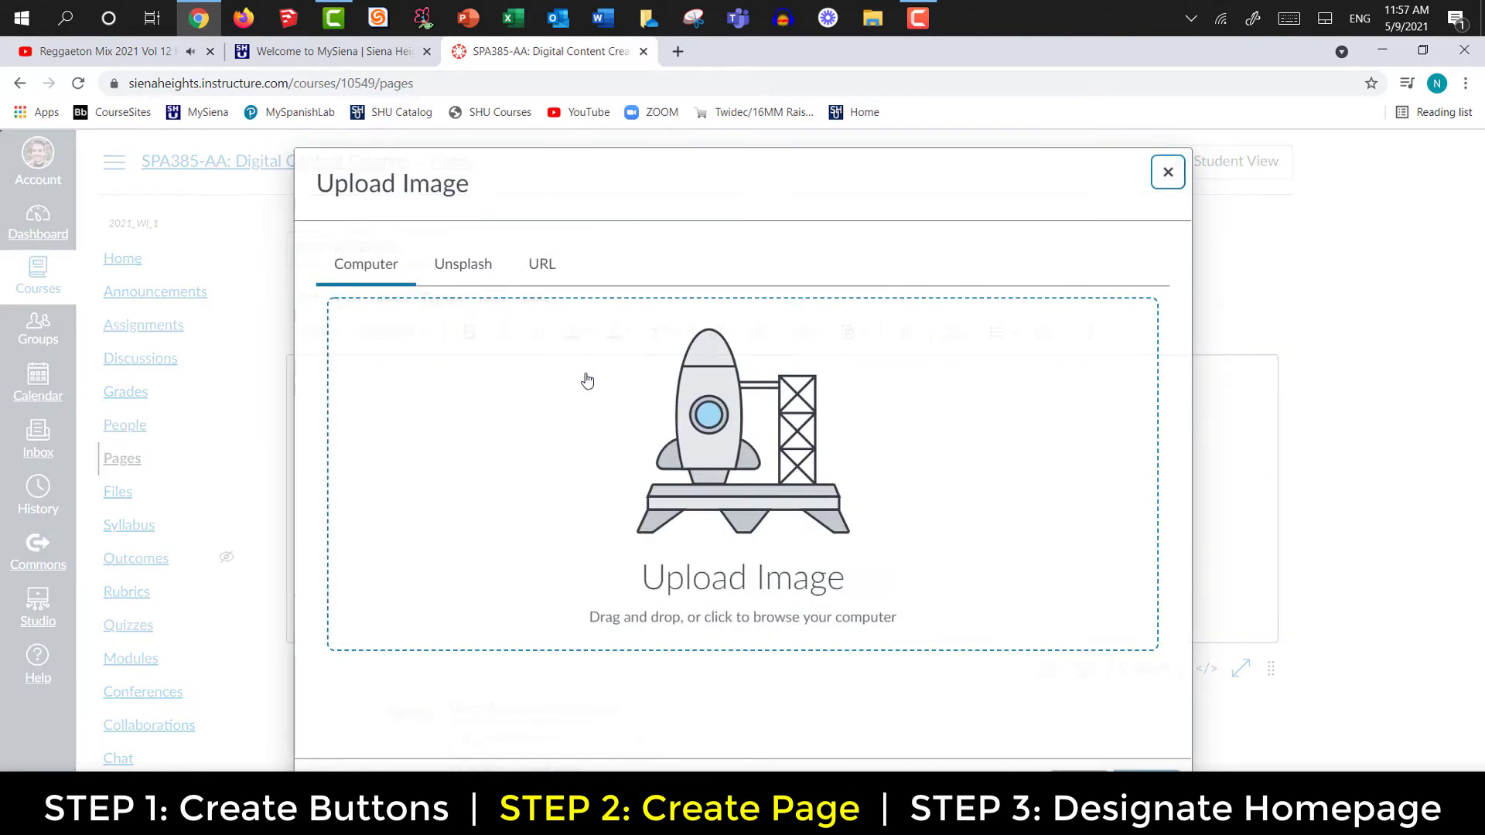
left_click(585, 382)
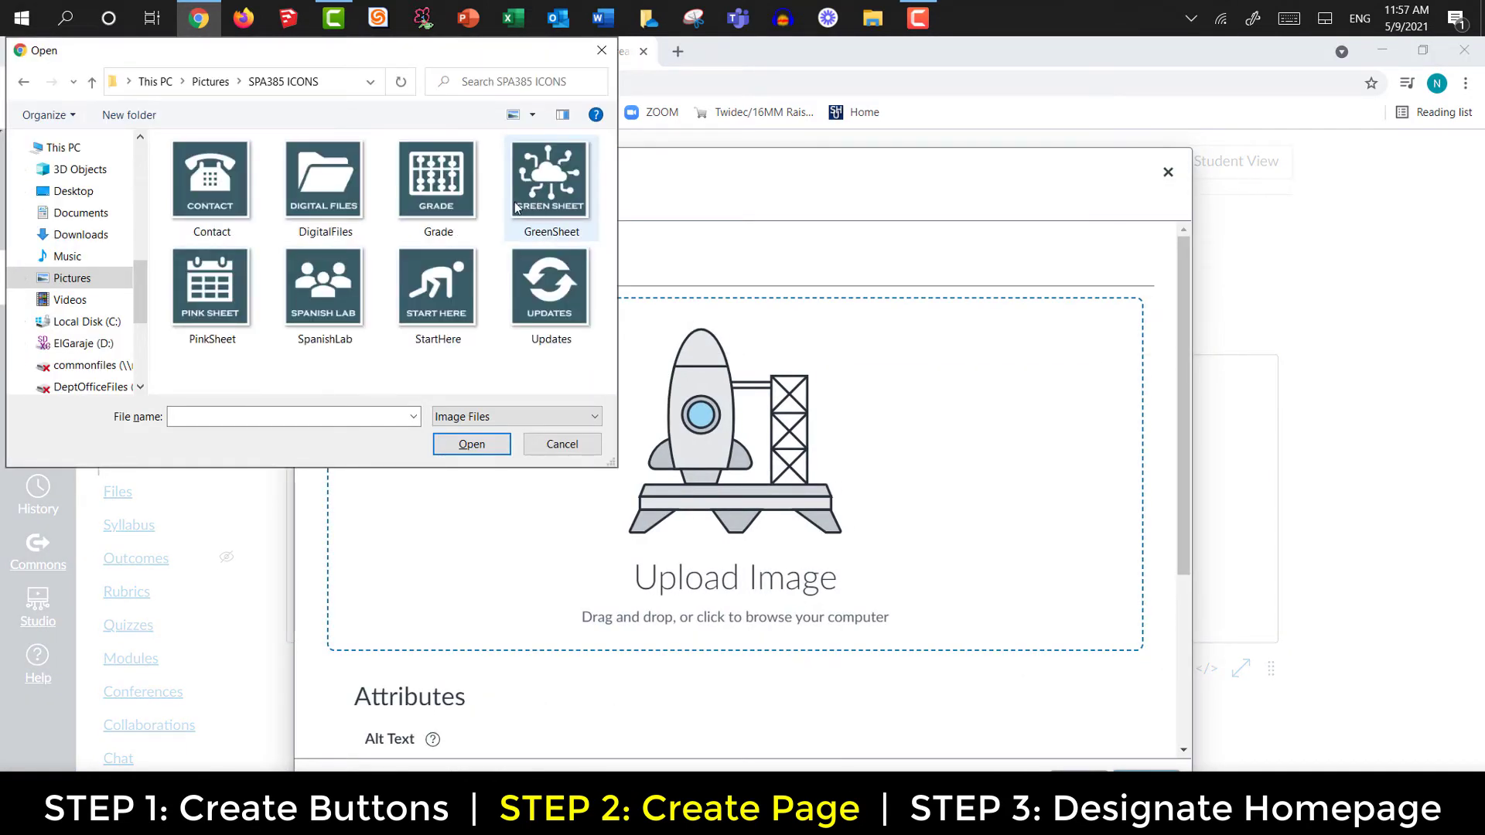
left_click(449, 280)
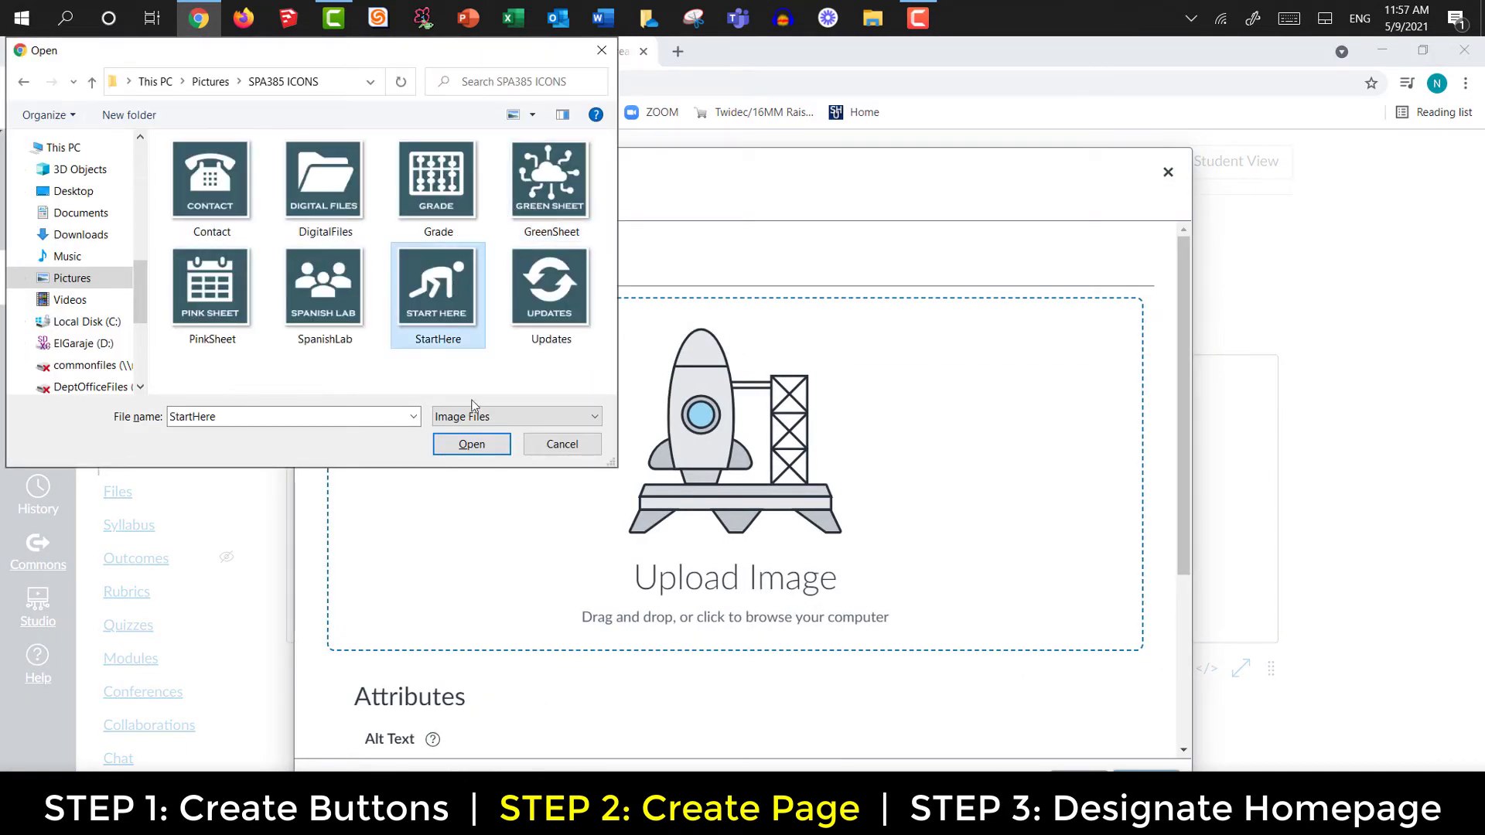
left_click(472, 444)
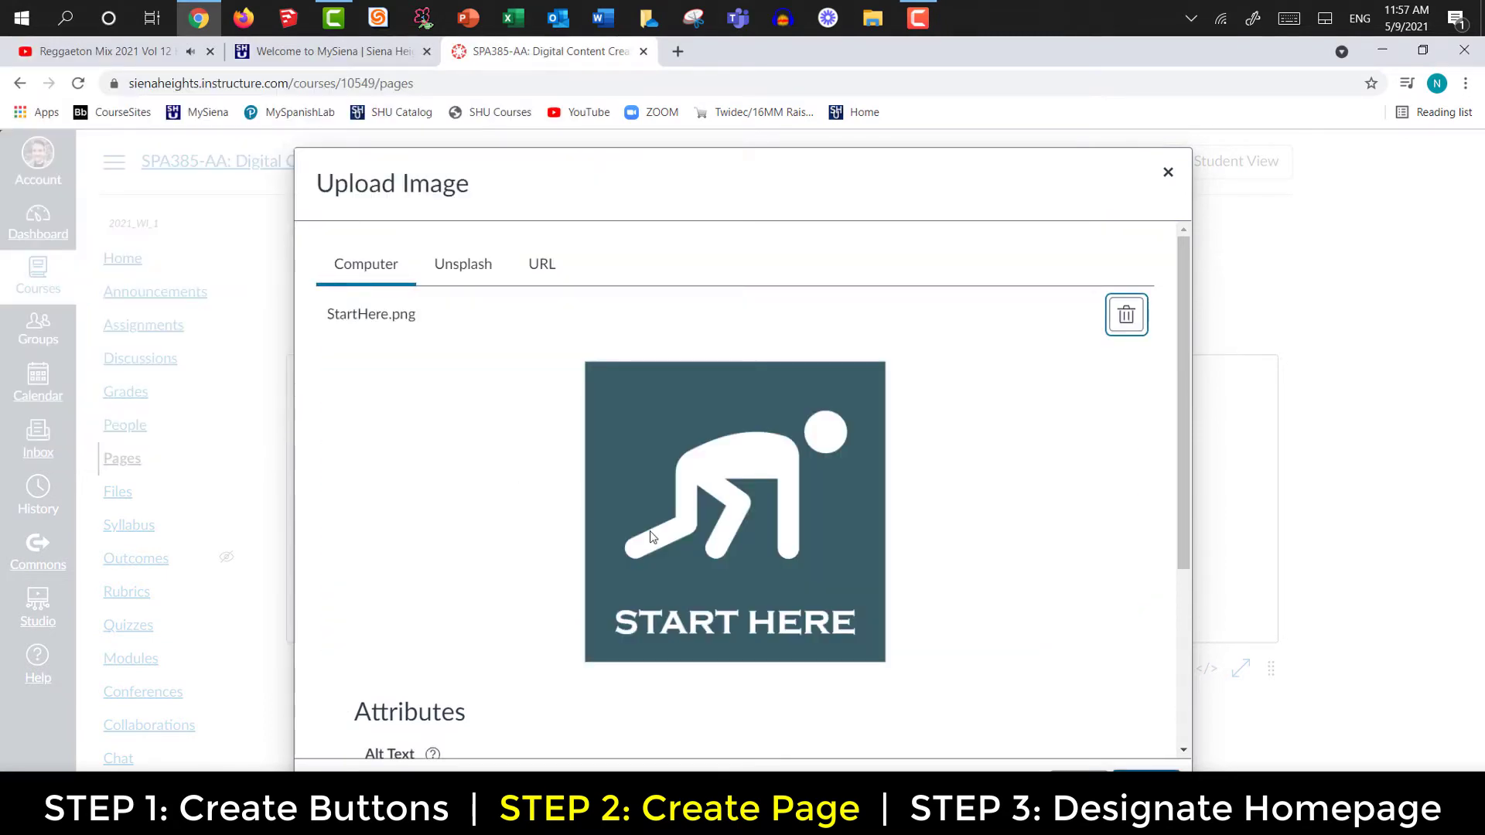
left_click(1146, 771)
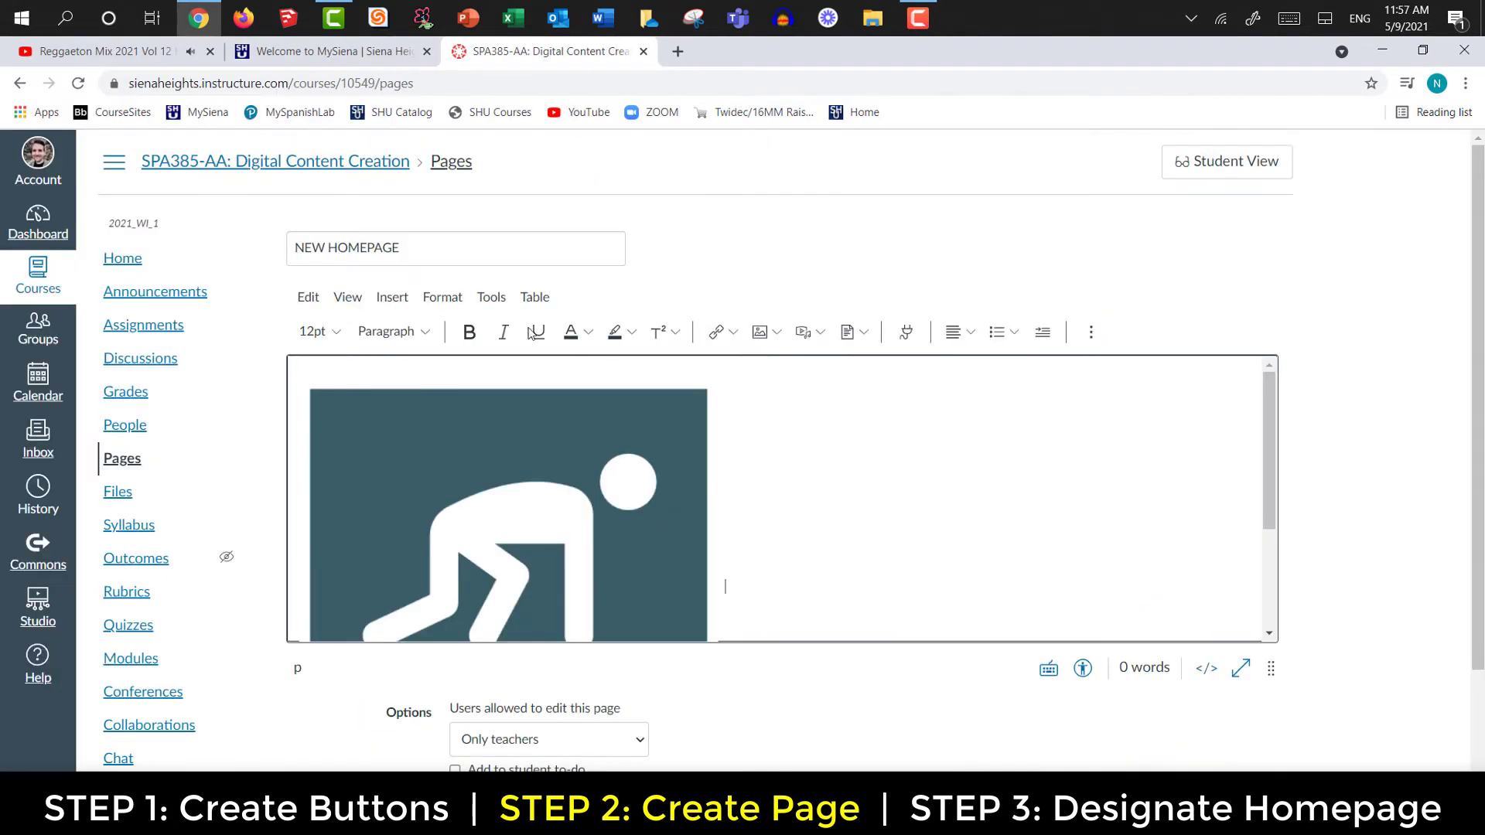
Step: Upload the Updates picture from the SPA385 ICONS folder into the body beside the START HERE image and save the page
left_click(391, 298)
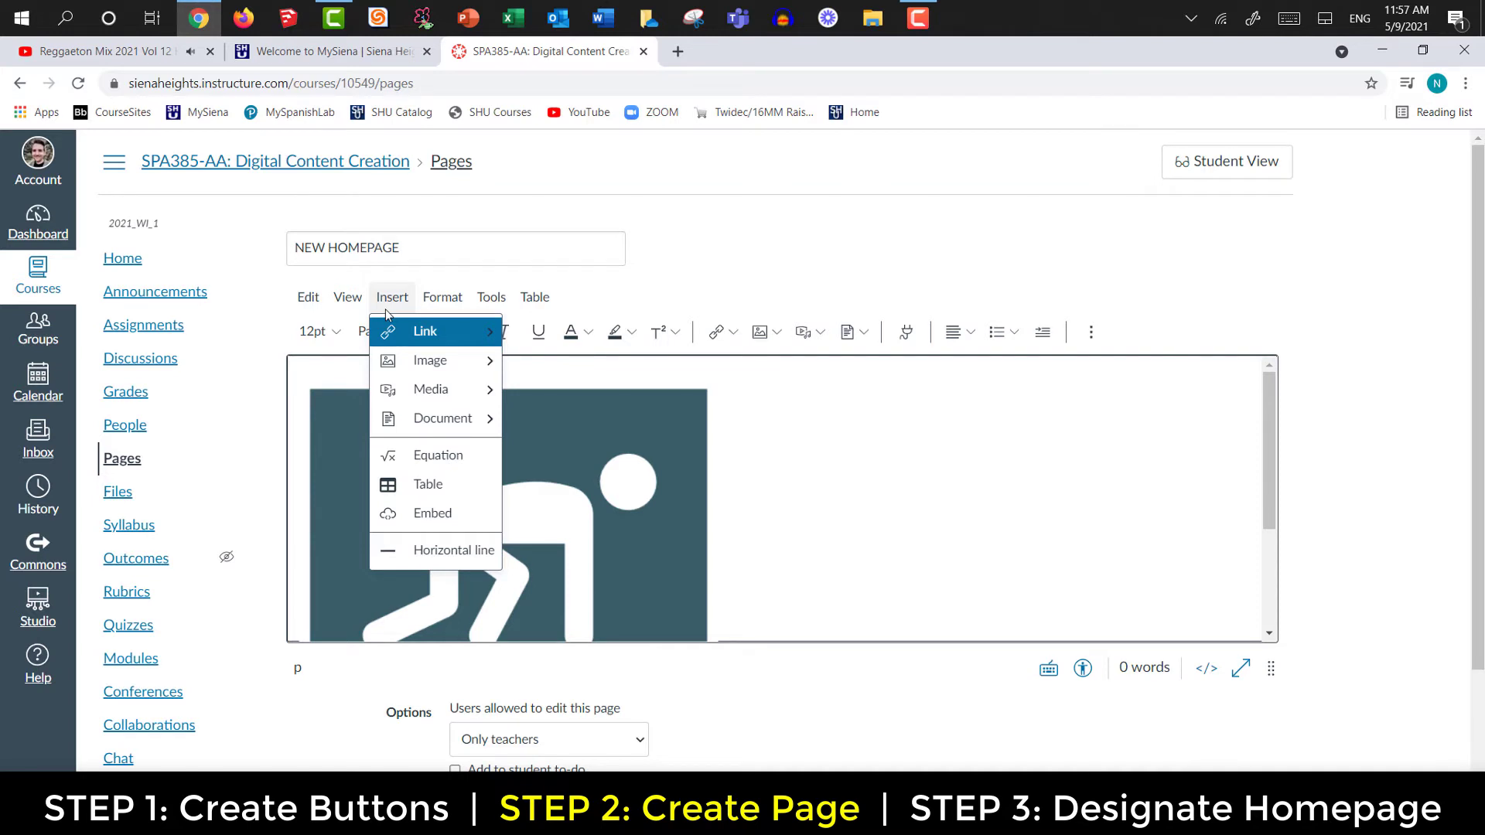
mouse_move(433, 360)
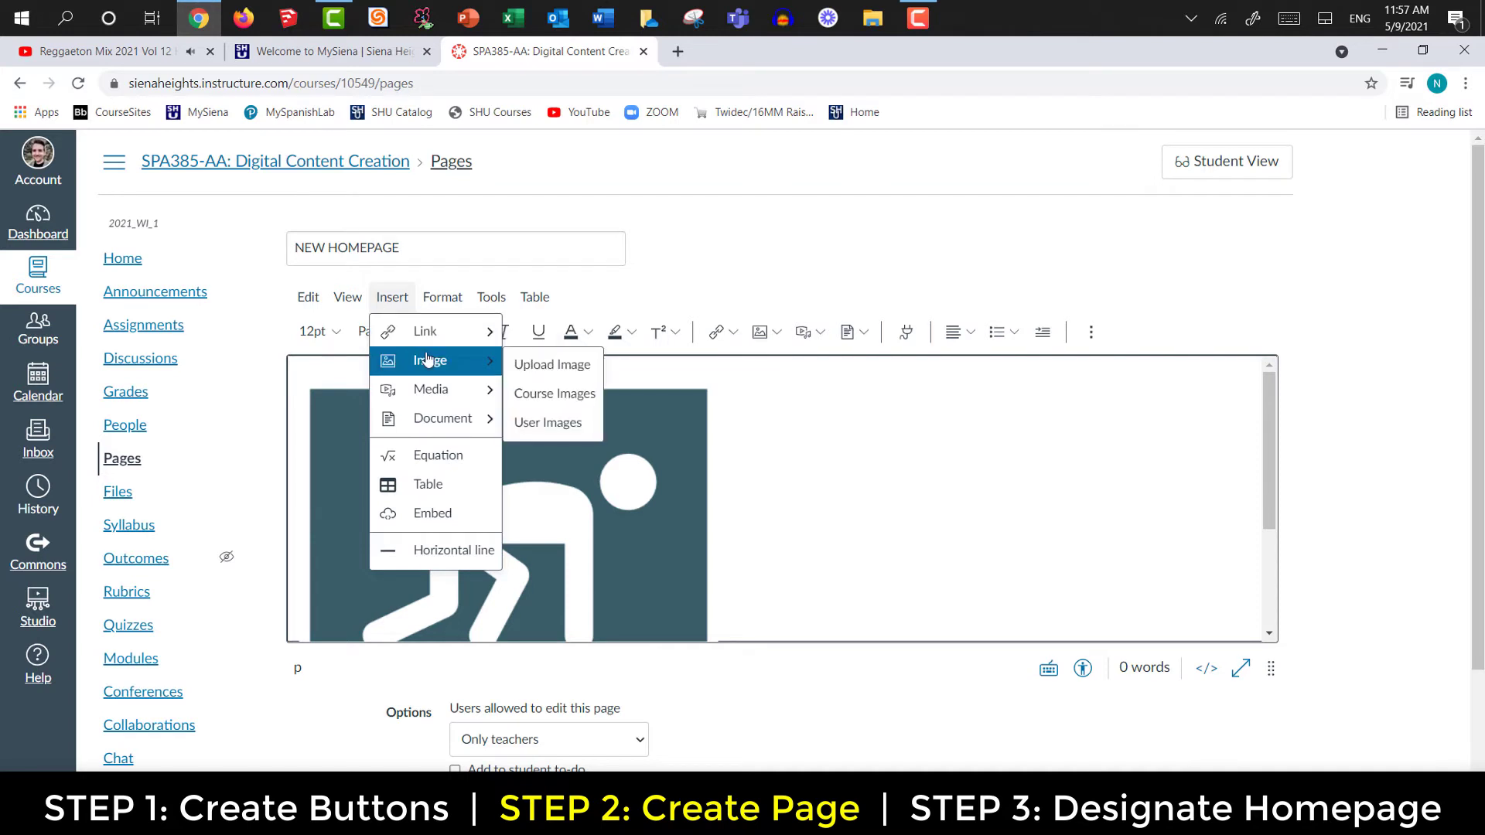
left_click(546, 366)
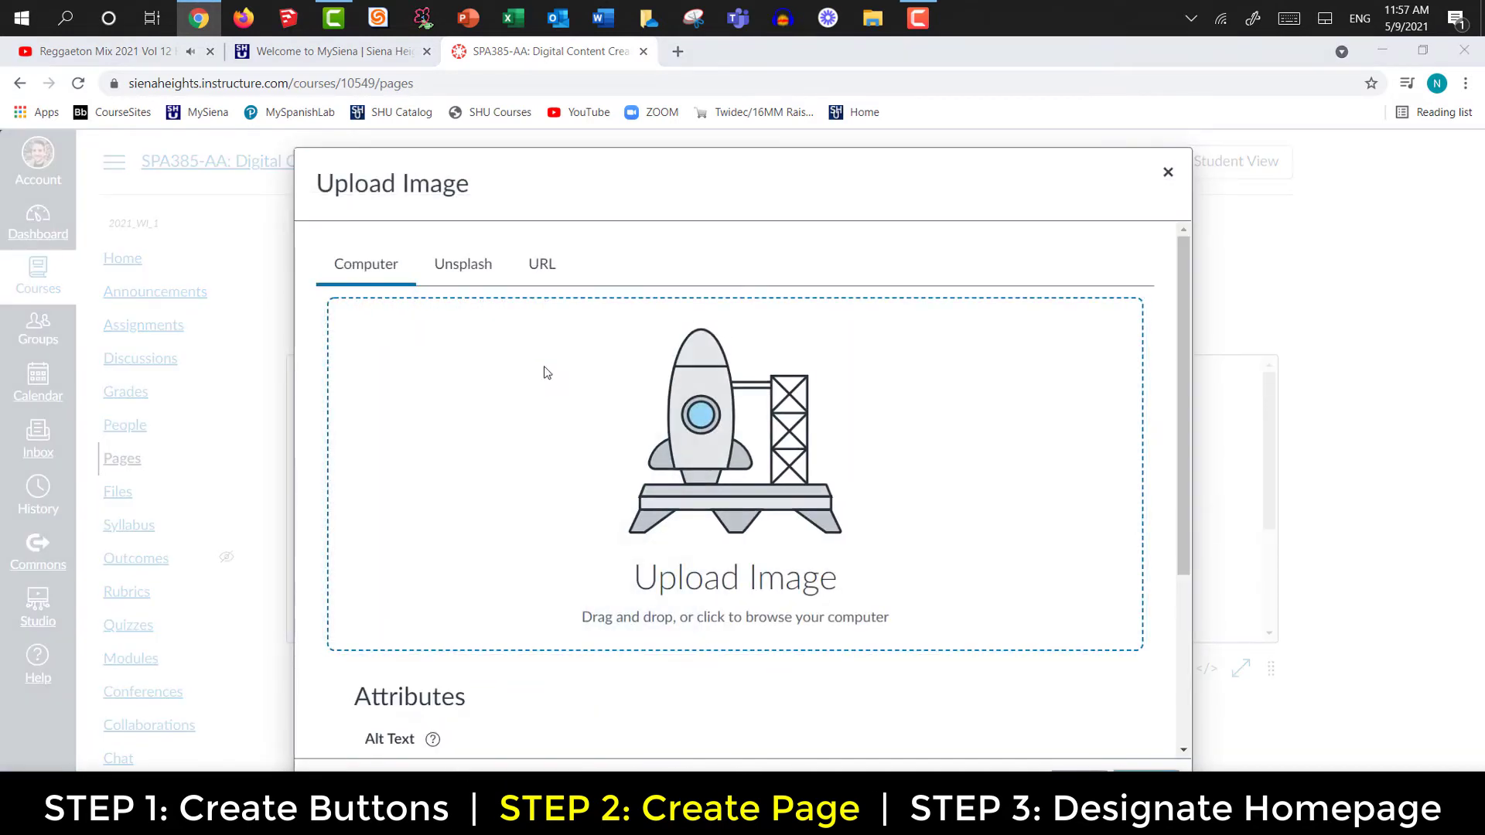
left_click(544, 373)
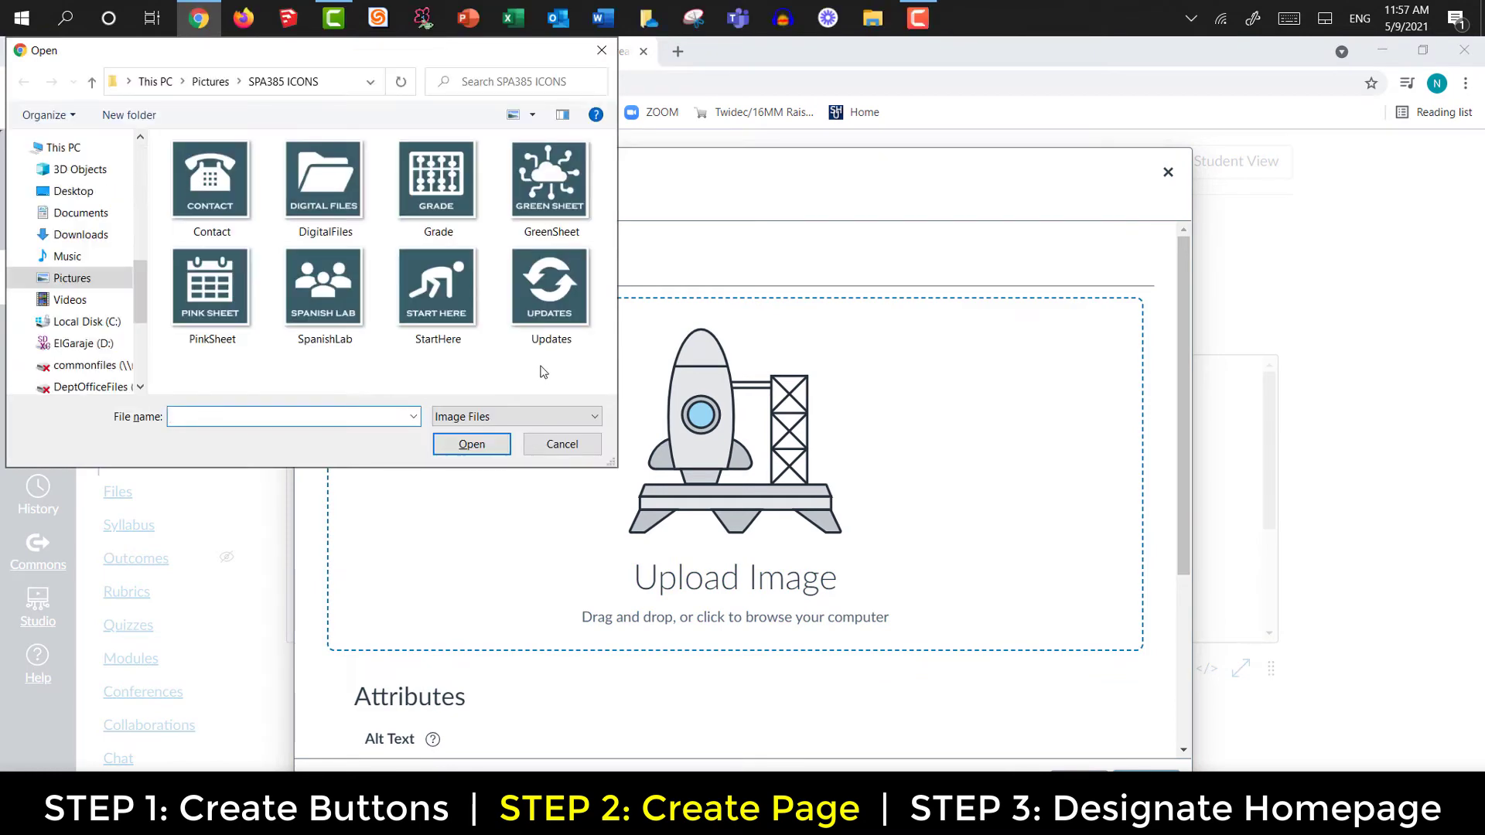
left_click(549, 286)
left_click(472, 444)
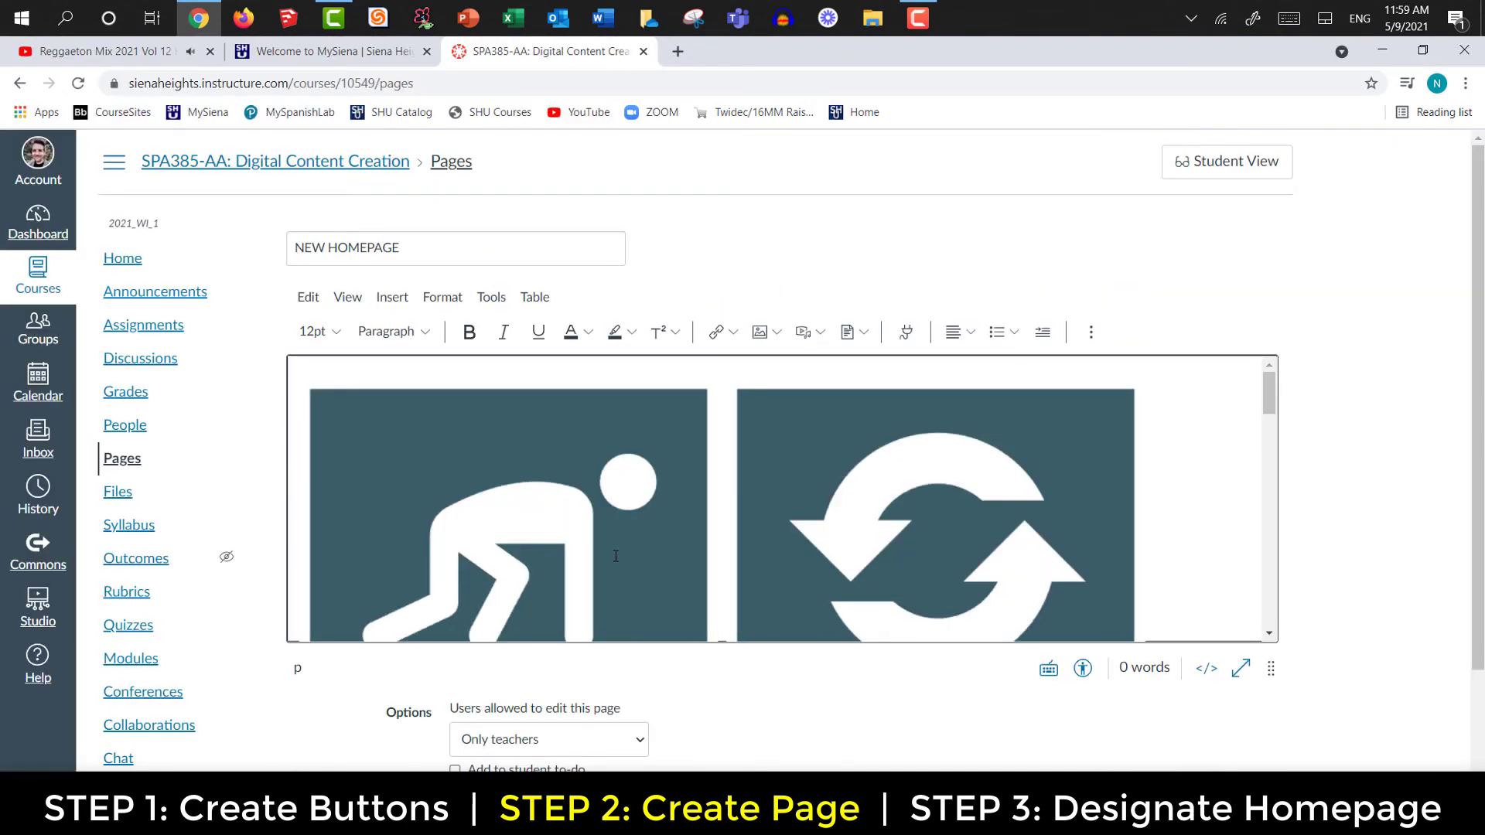
scroll(1160, 696, "down", 2)
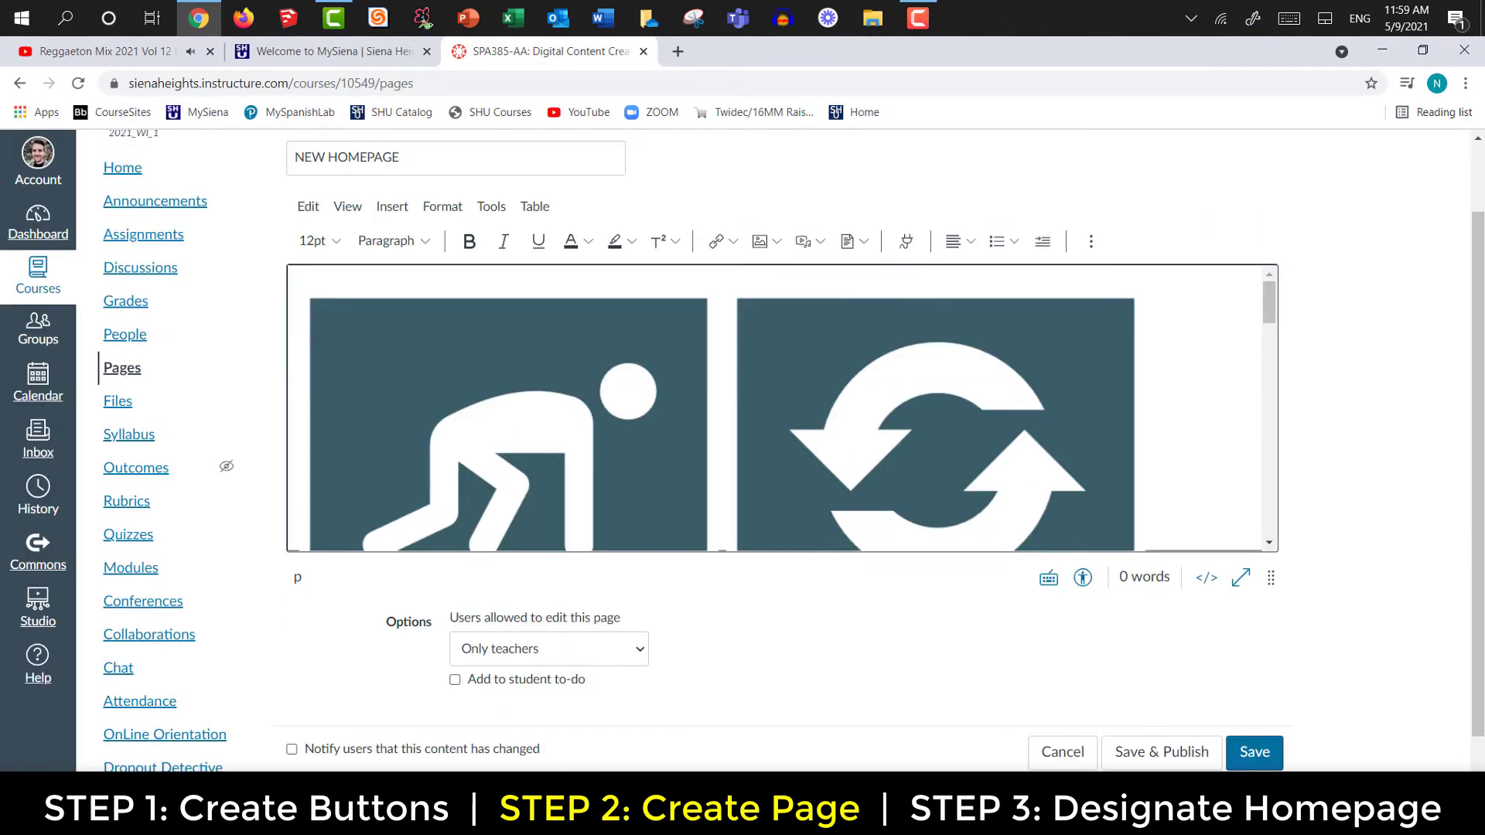
left_click(1254, 754)
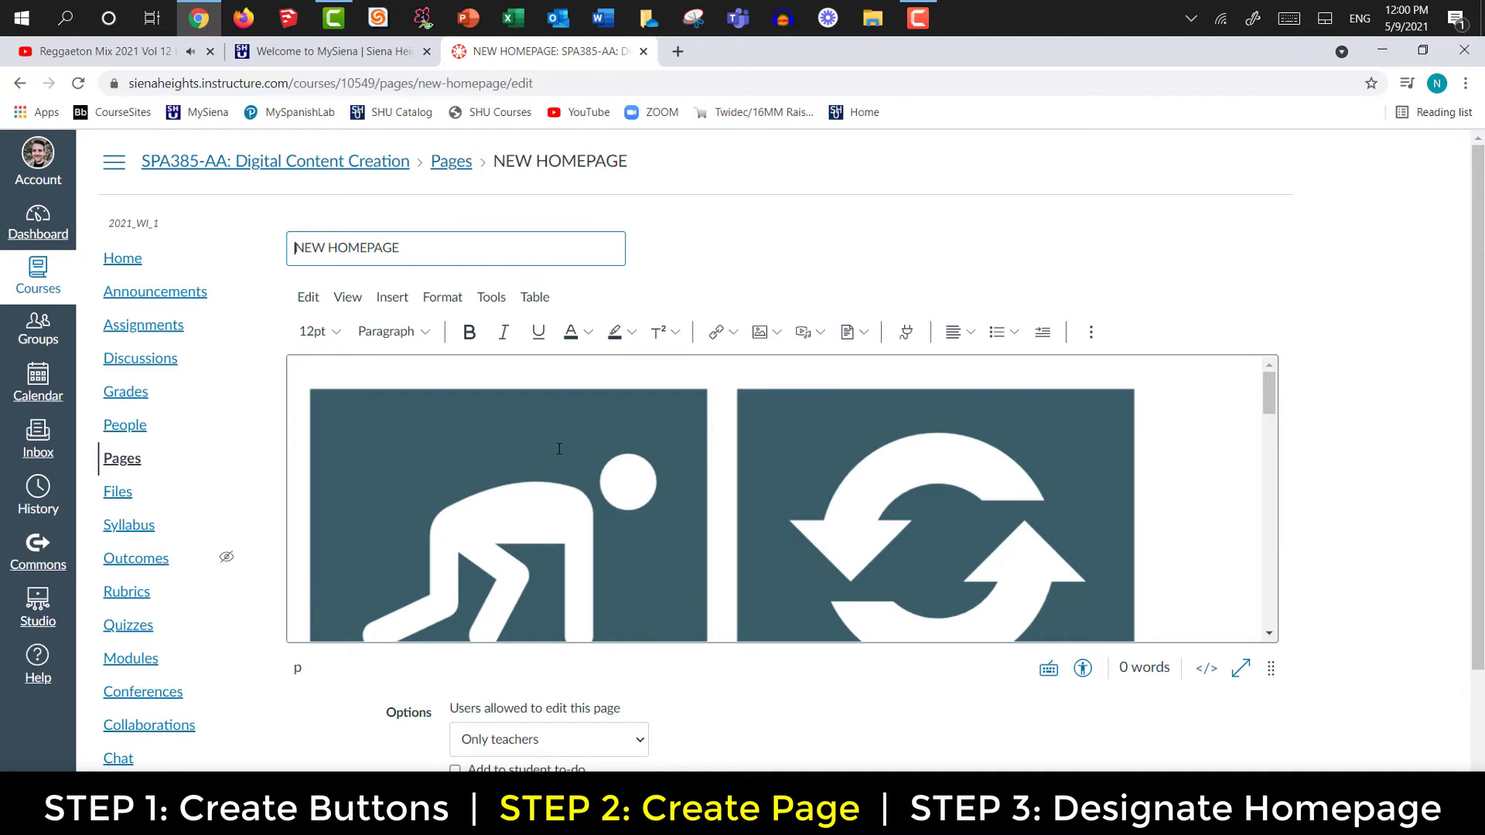
Step: Set the START HERE image's alt text to Start Here and its custom width to 175
left_click(560, 448)
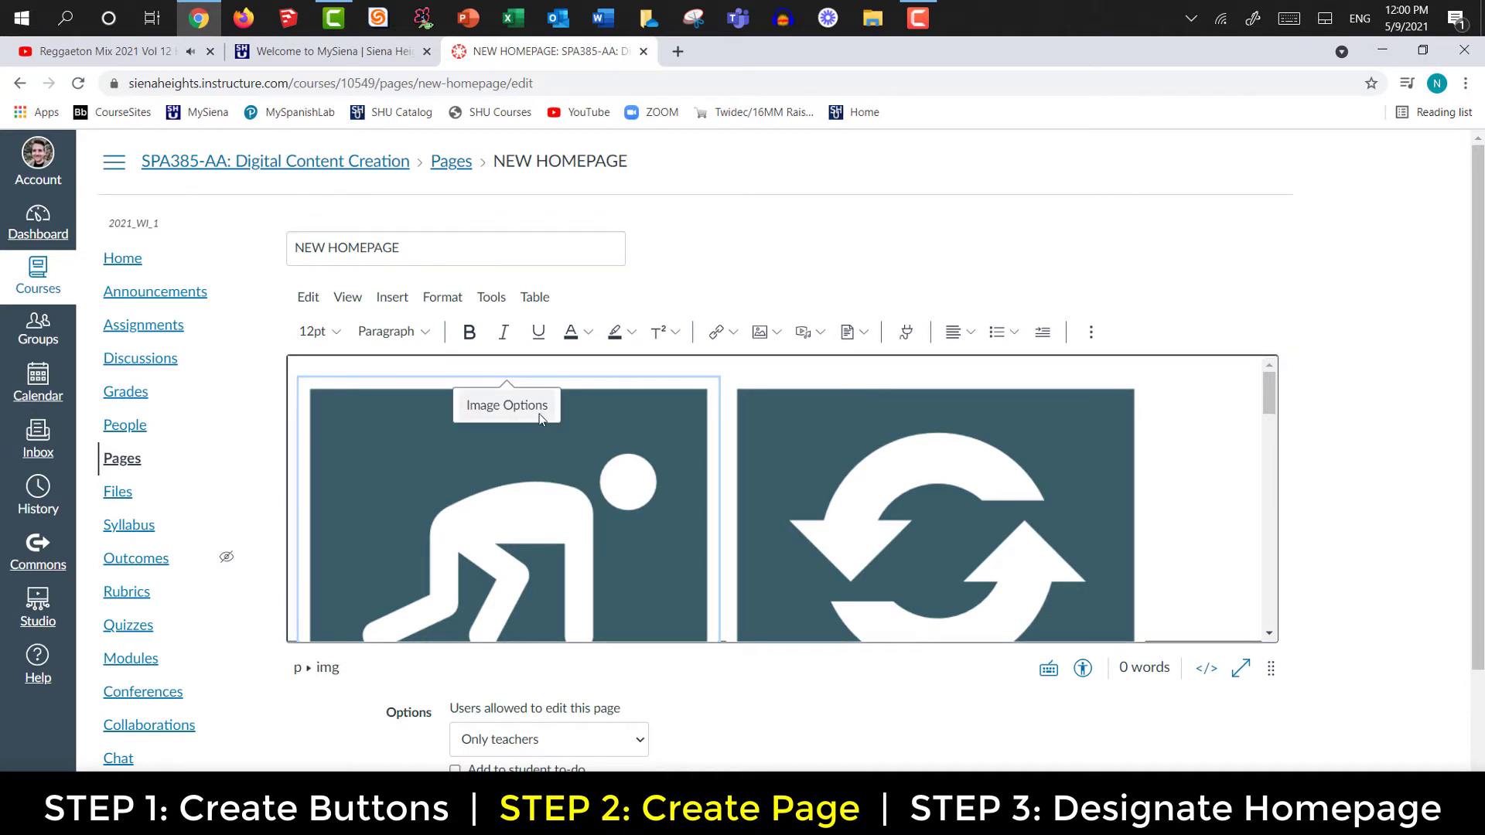
left_click(540, 415)
left_click(1337, 268)
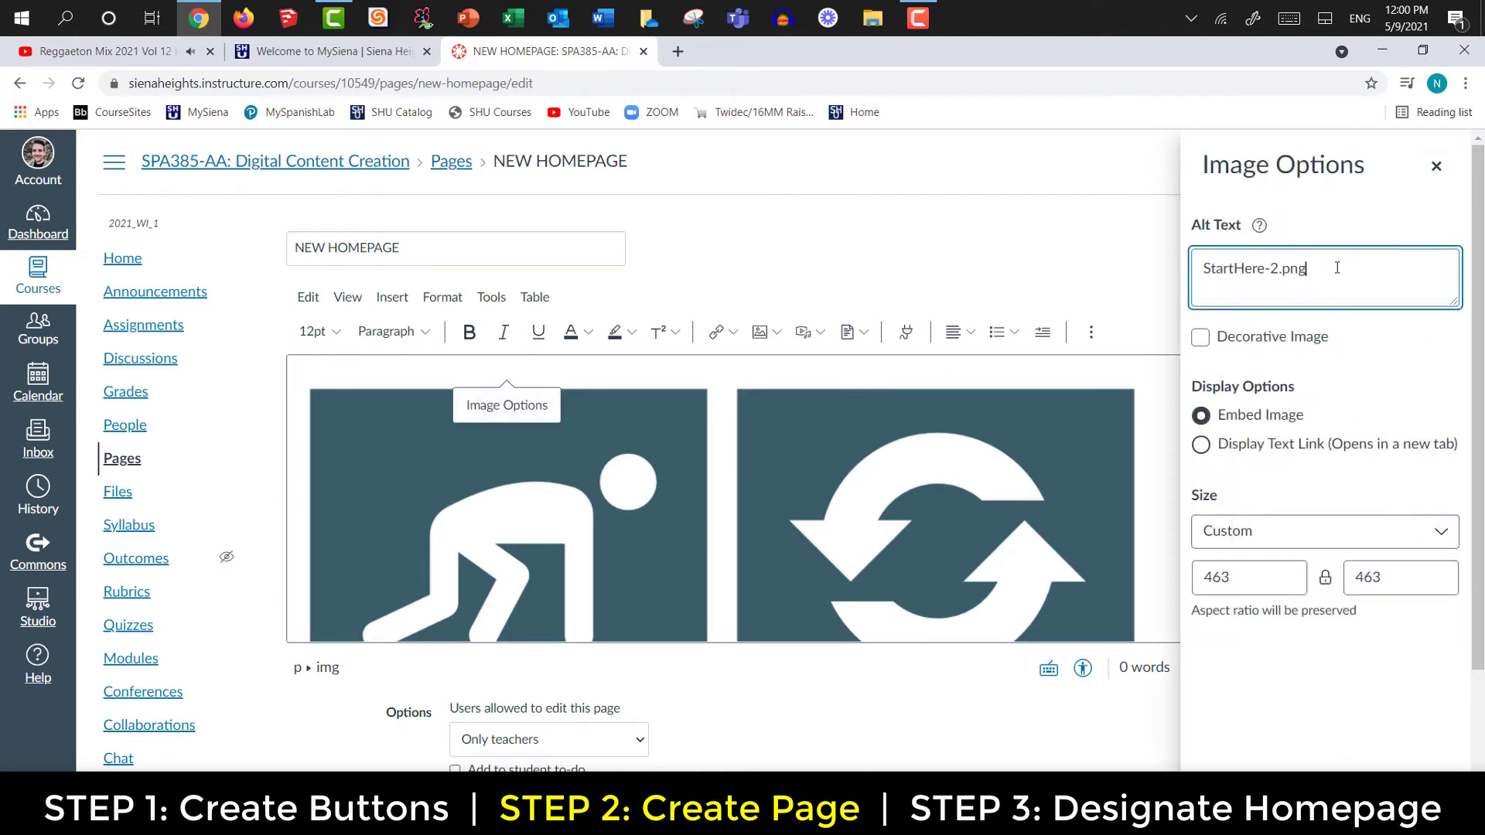
left_click_drag(1337, 268, 1195, 270)
type("Start Here")
double_click(1243, 580)
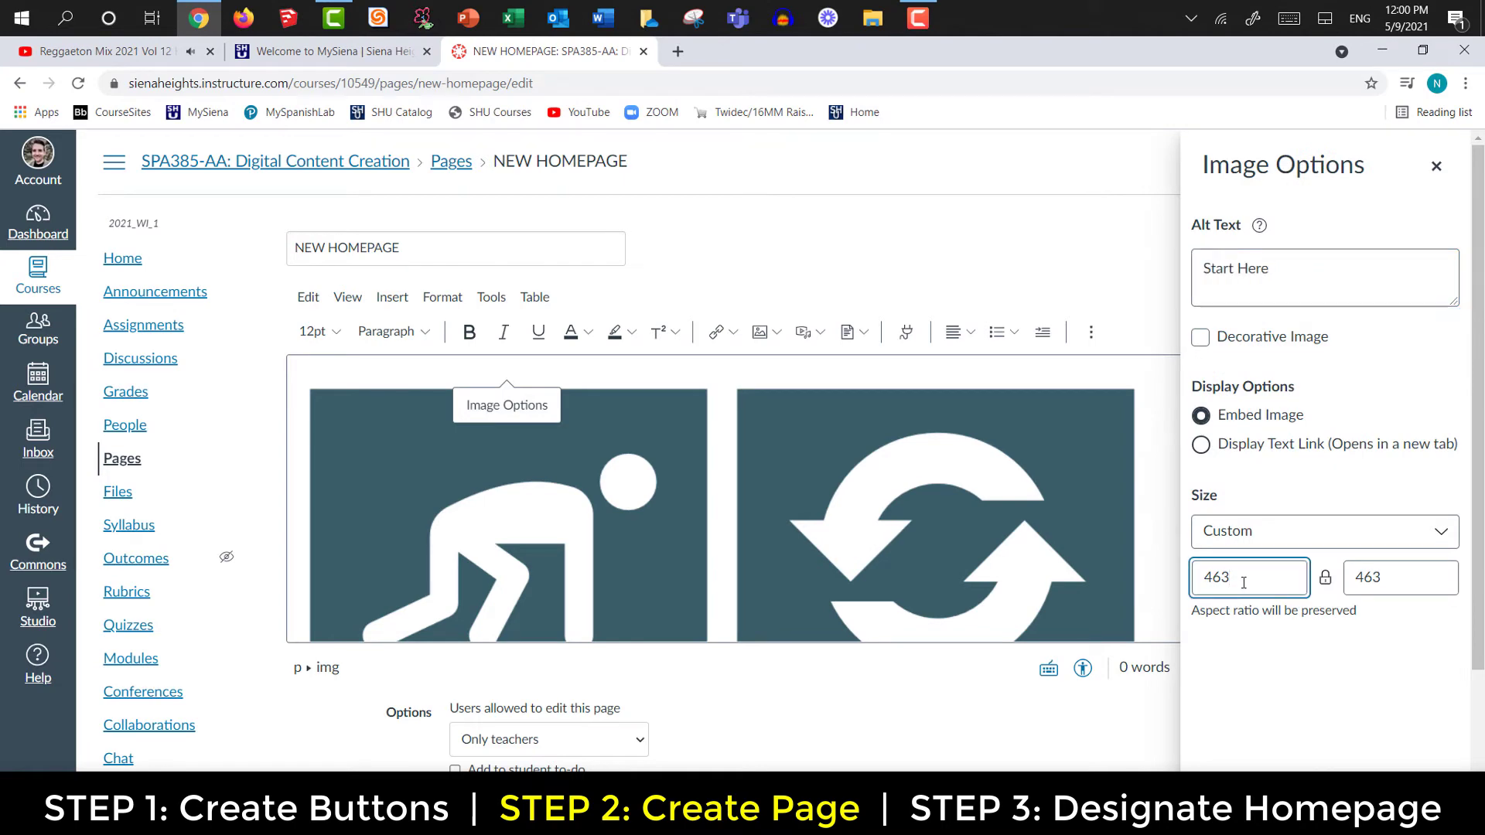
type("175")
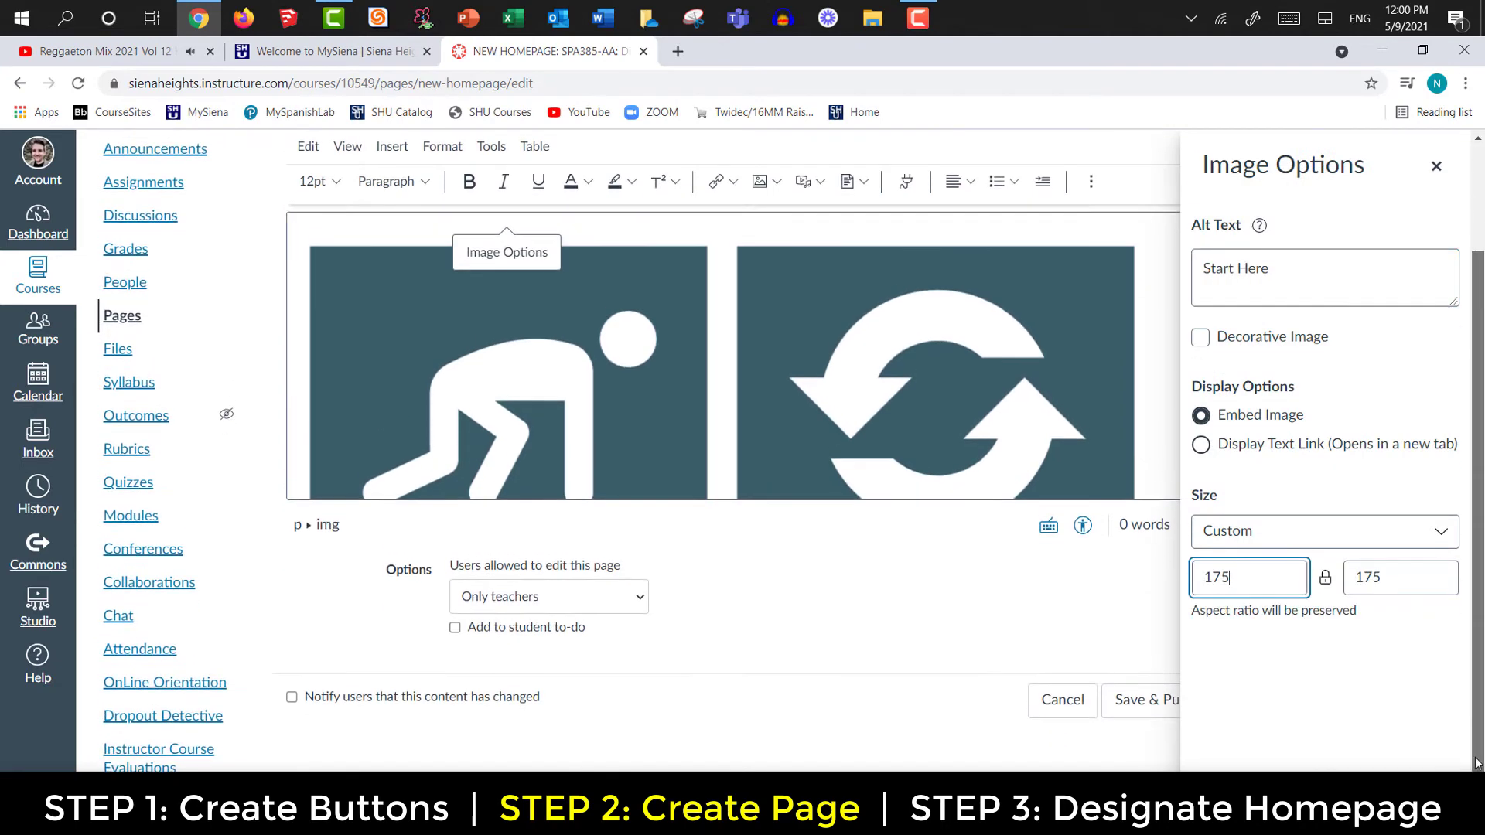
key("Return")
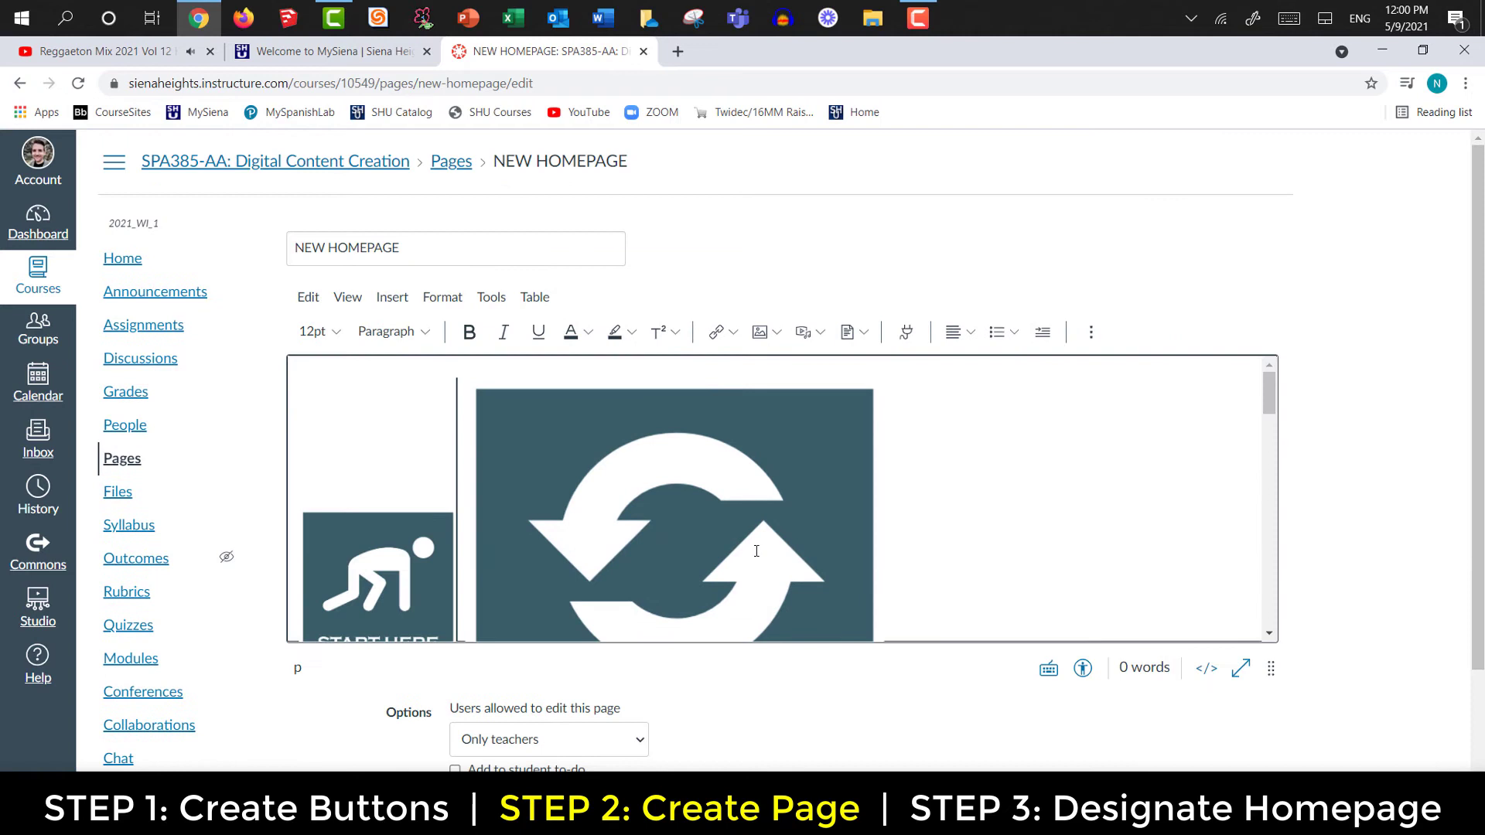
Step: Set the UPDATES image's alt text to Updates and its custom width to 175
left_click(611, 504)
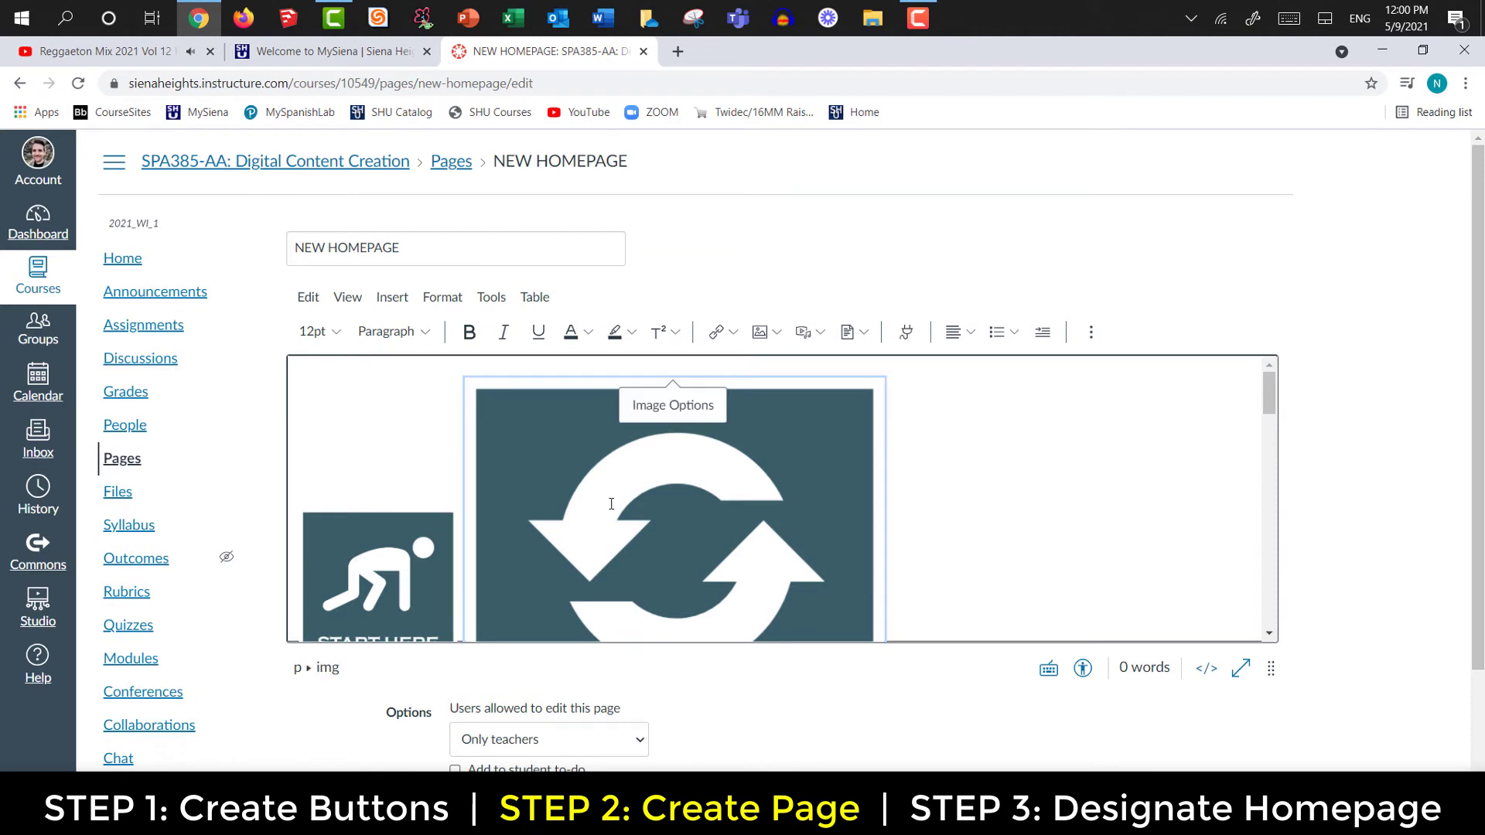
left_click(675, 415)
left_click(1313, 270)
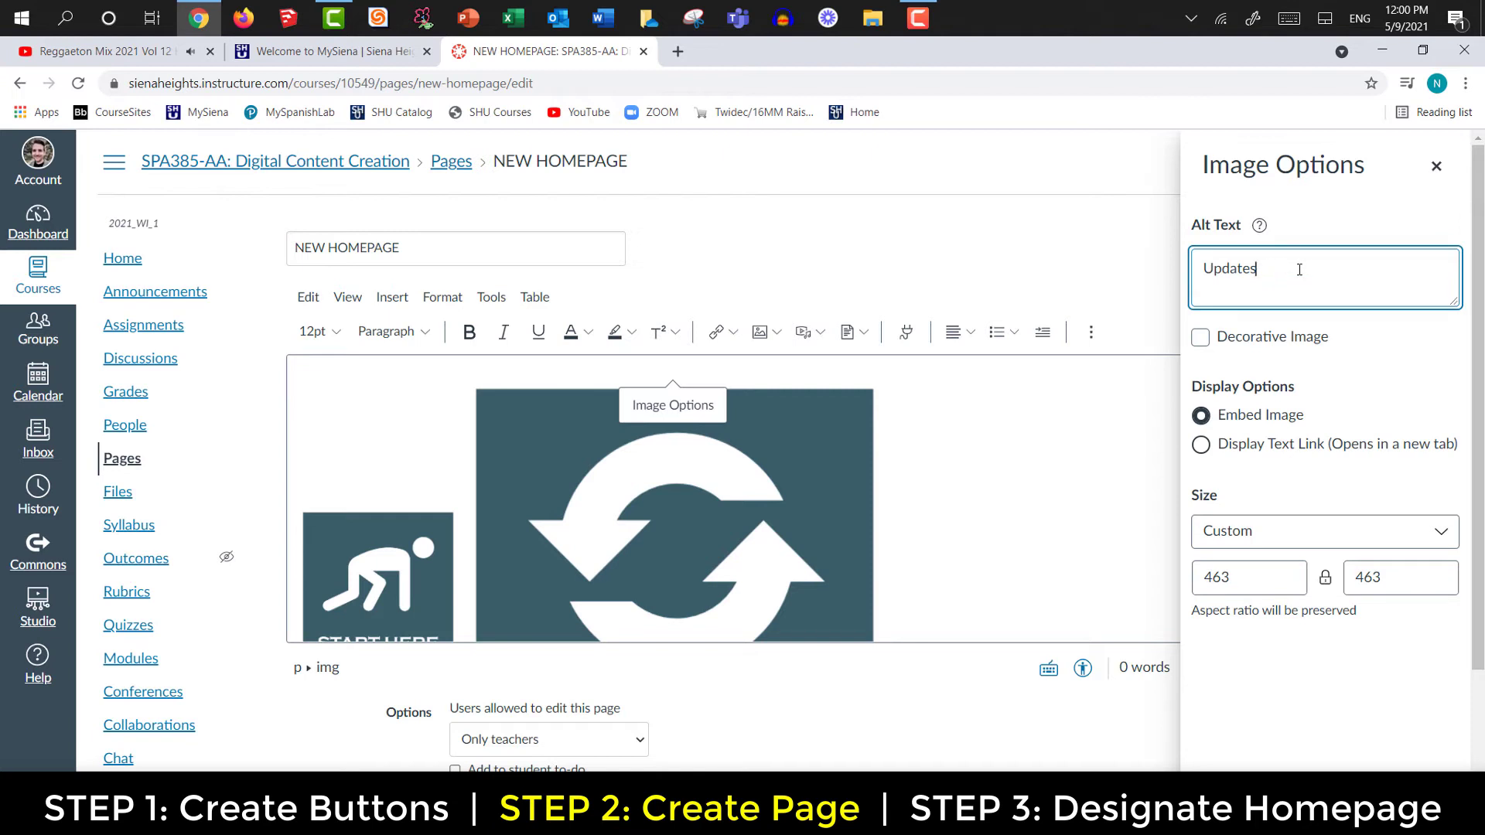
left_click(1261, 578)
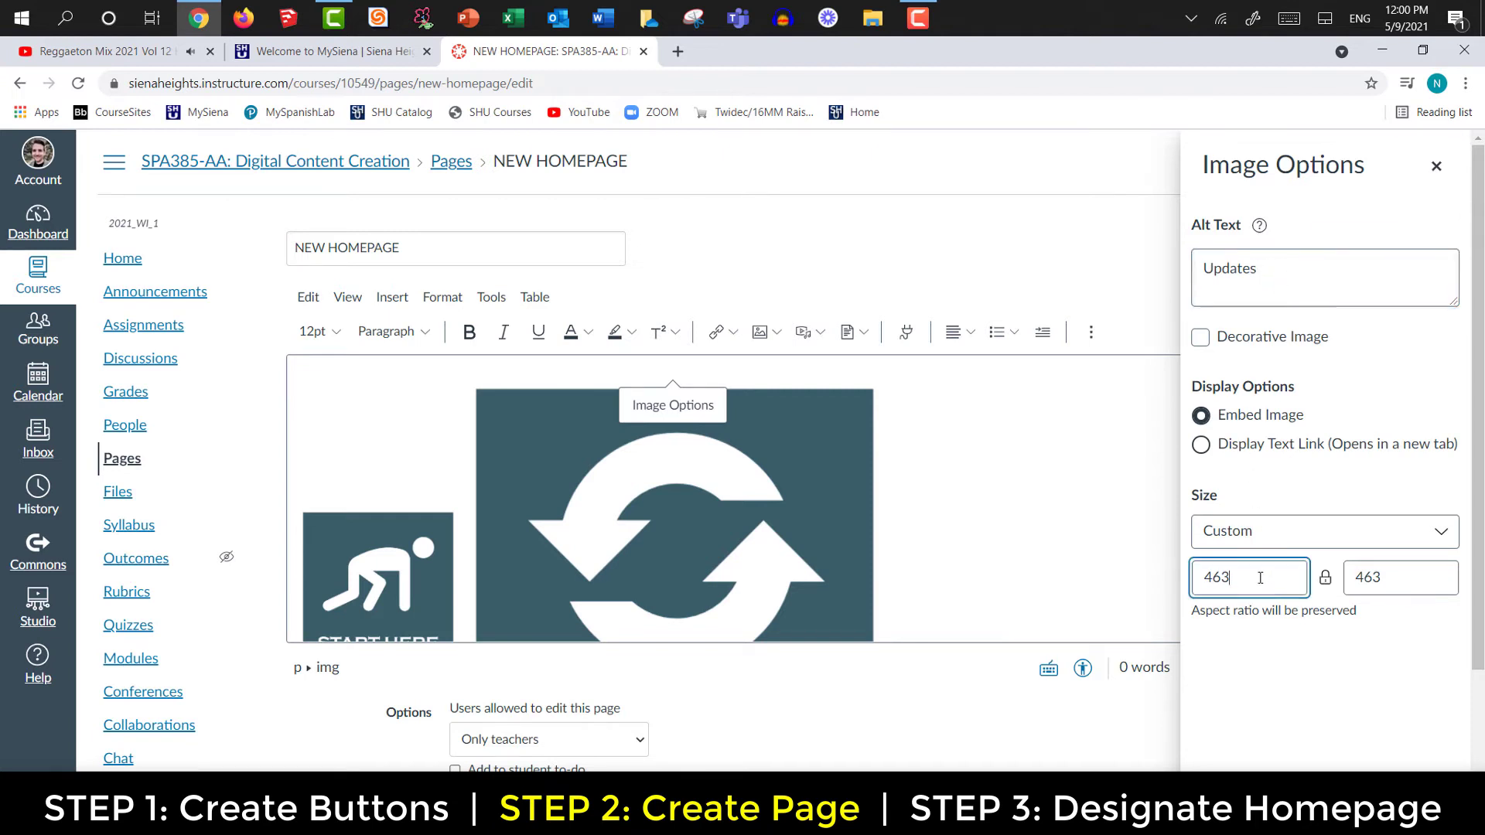
key("BackSpace")
key("BackSpace")
key("BackSpace")
type("175")
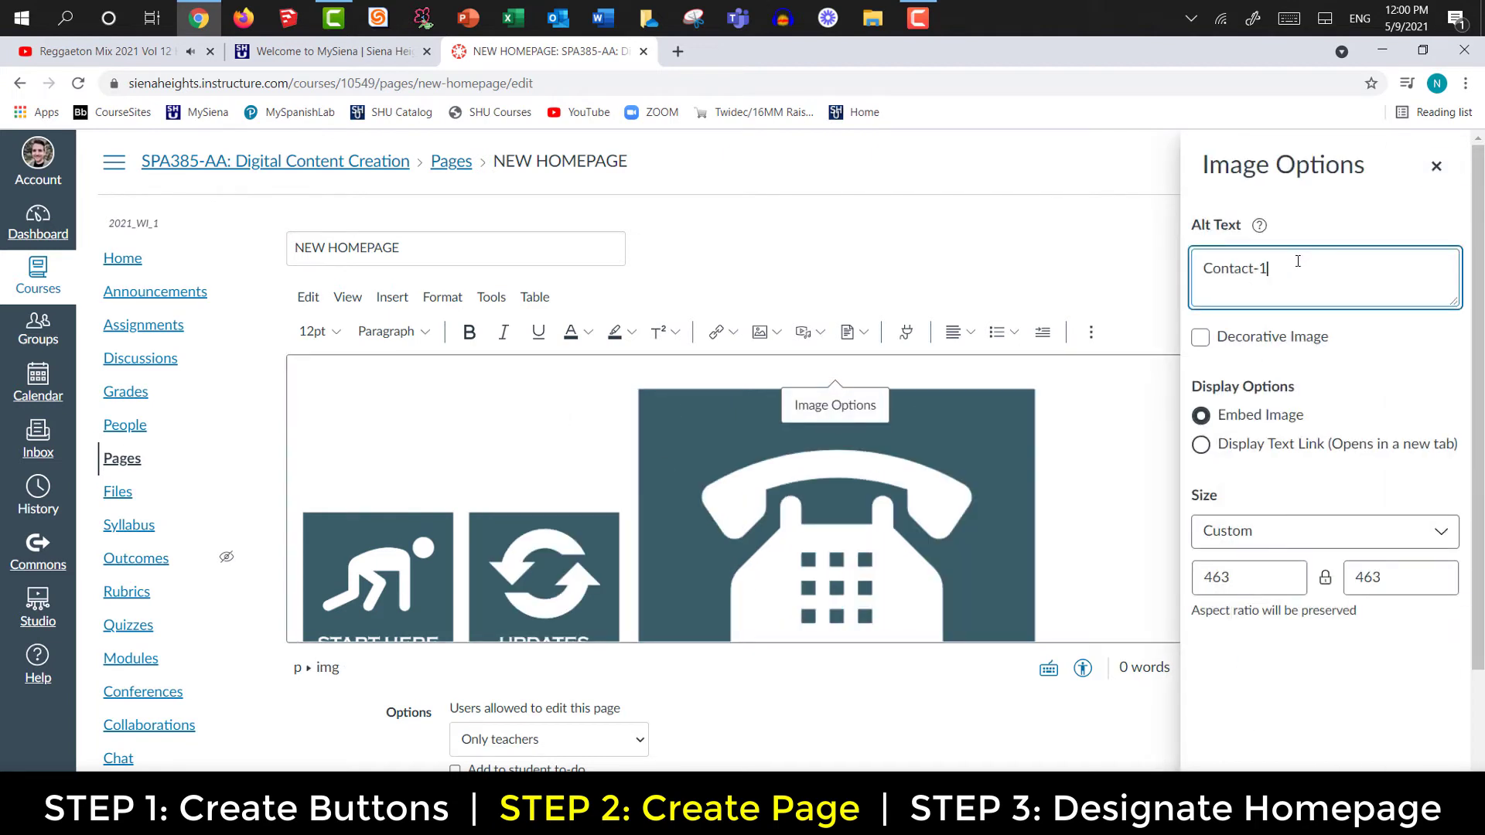
Step: Set the CONTACT image's custom width to 175
left_click(1260, 586)
key("BackSpace")
key("BackSpace")
key("BackSpace")
type("175")
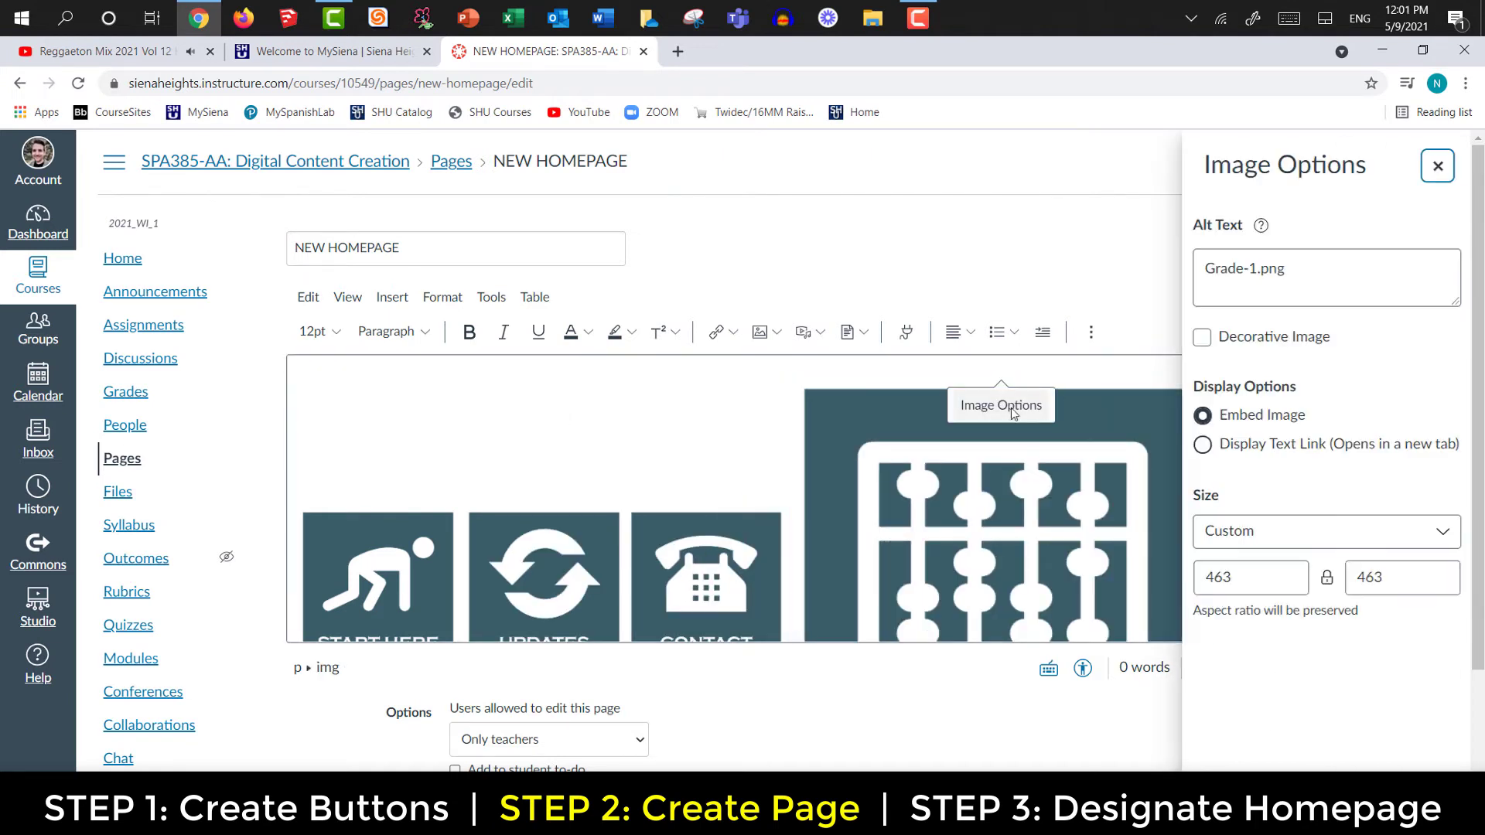
Step: Trim the file suffix from the GRADE image's alt text and resize the image to match the CONTACT button
left_click(1296, 265)
key("BackSpace")
key("BackSpace")
key("BackSpace")
key("BackSpace")
key("BackSpace")
left_click(1258, 577)
key("BackSpace")
key("BackSpace")
key("BackSpace")
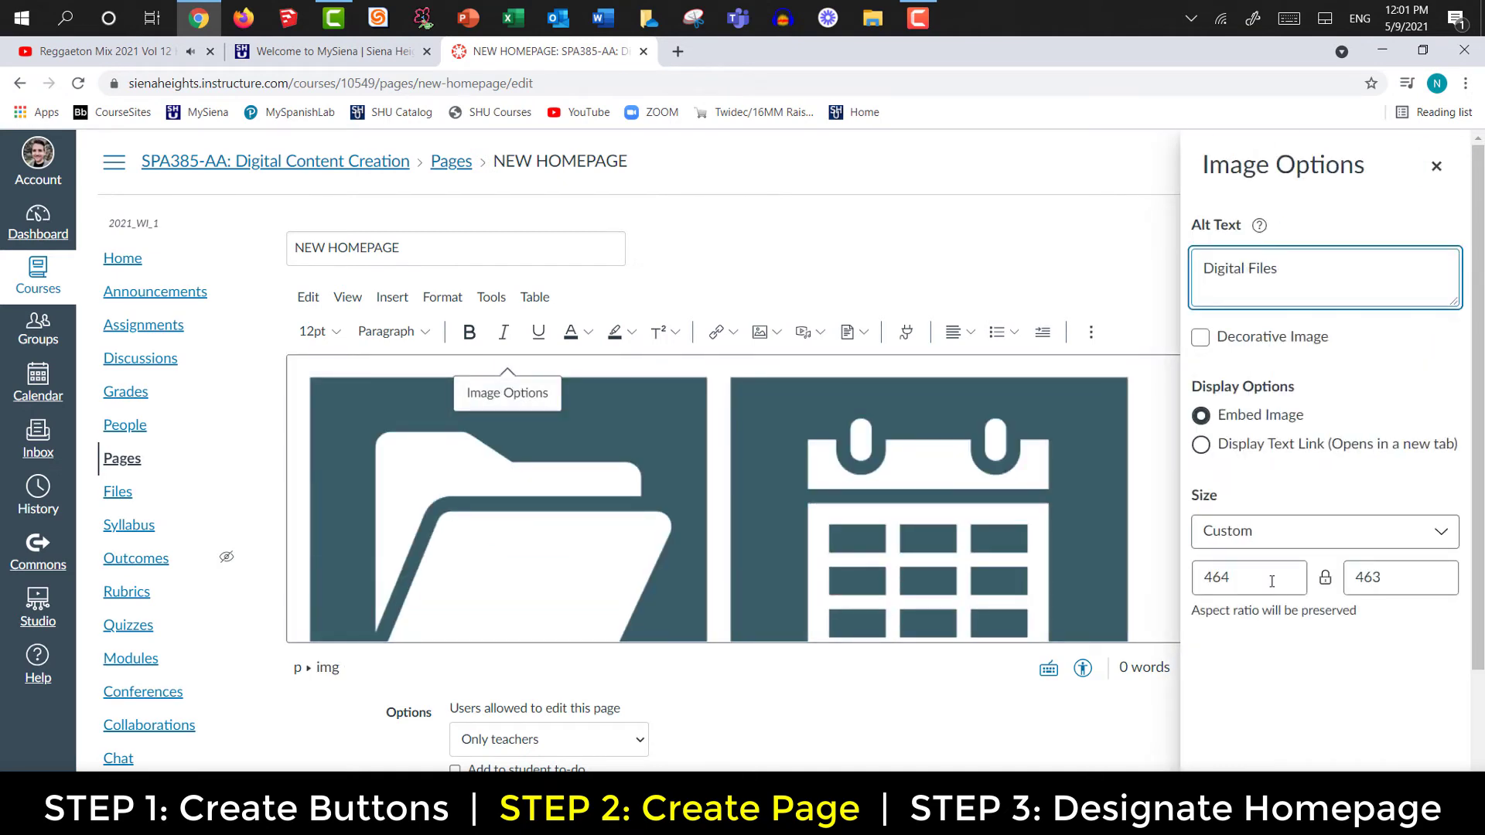
Step: Set the DIGITAL FILES image's custom width to 175
double_click(1271, 581)
type("175")
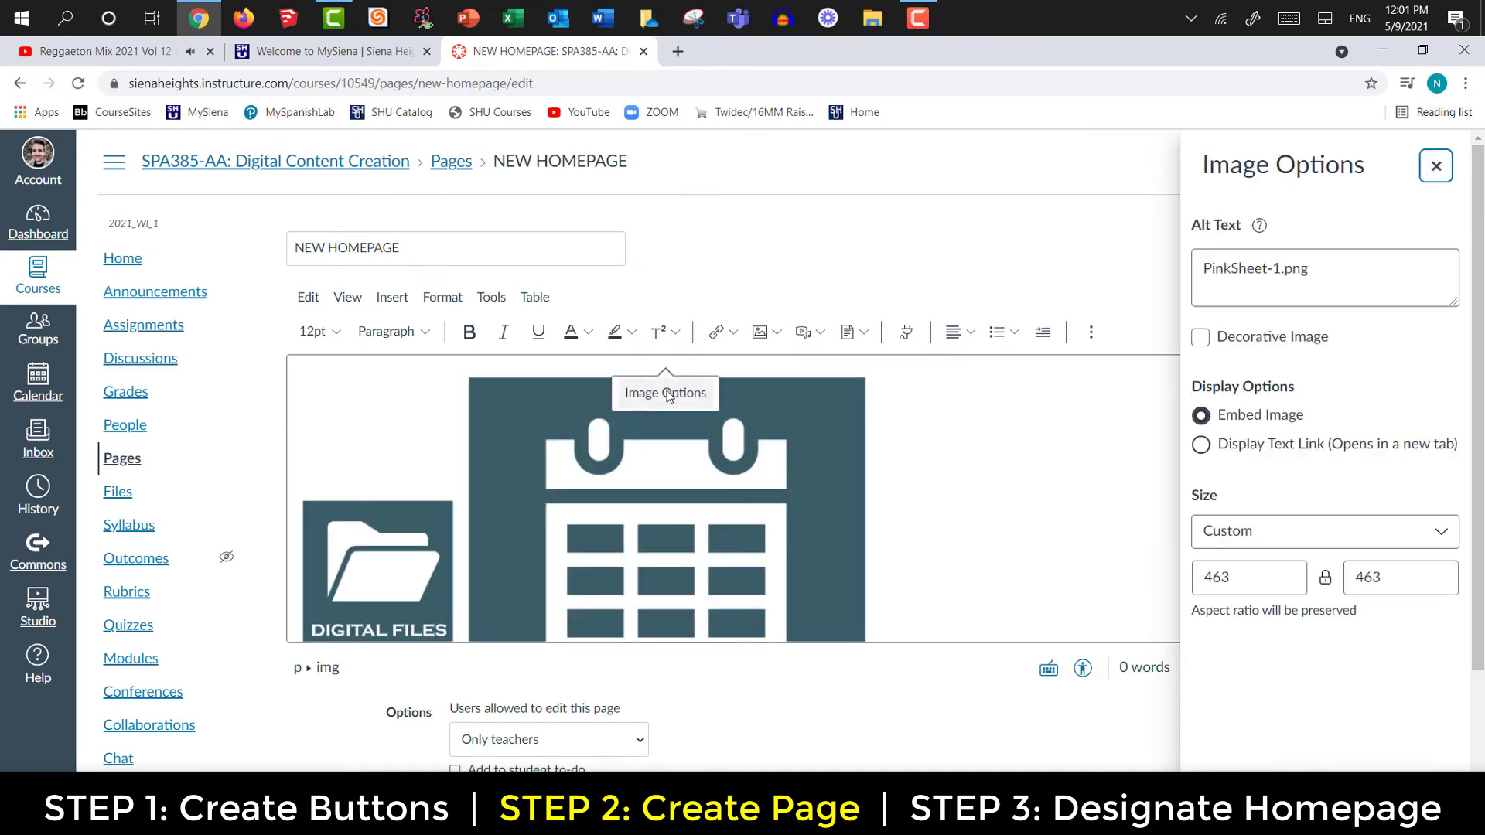
Step: Clean the PINK SHEET image's alt text down to its two-word title and set its custom width to 175
left_click(1307, 268)
key("BackSpace")
key("BackSpace")
key("BackSpace")
key("BackSpace")
key("BackSpace")
left_click(1234, 269)
left_click(1258, 581)
key("BackSpace")
key("BackSpace")
key("BackSpace")
type("175")
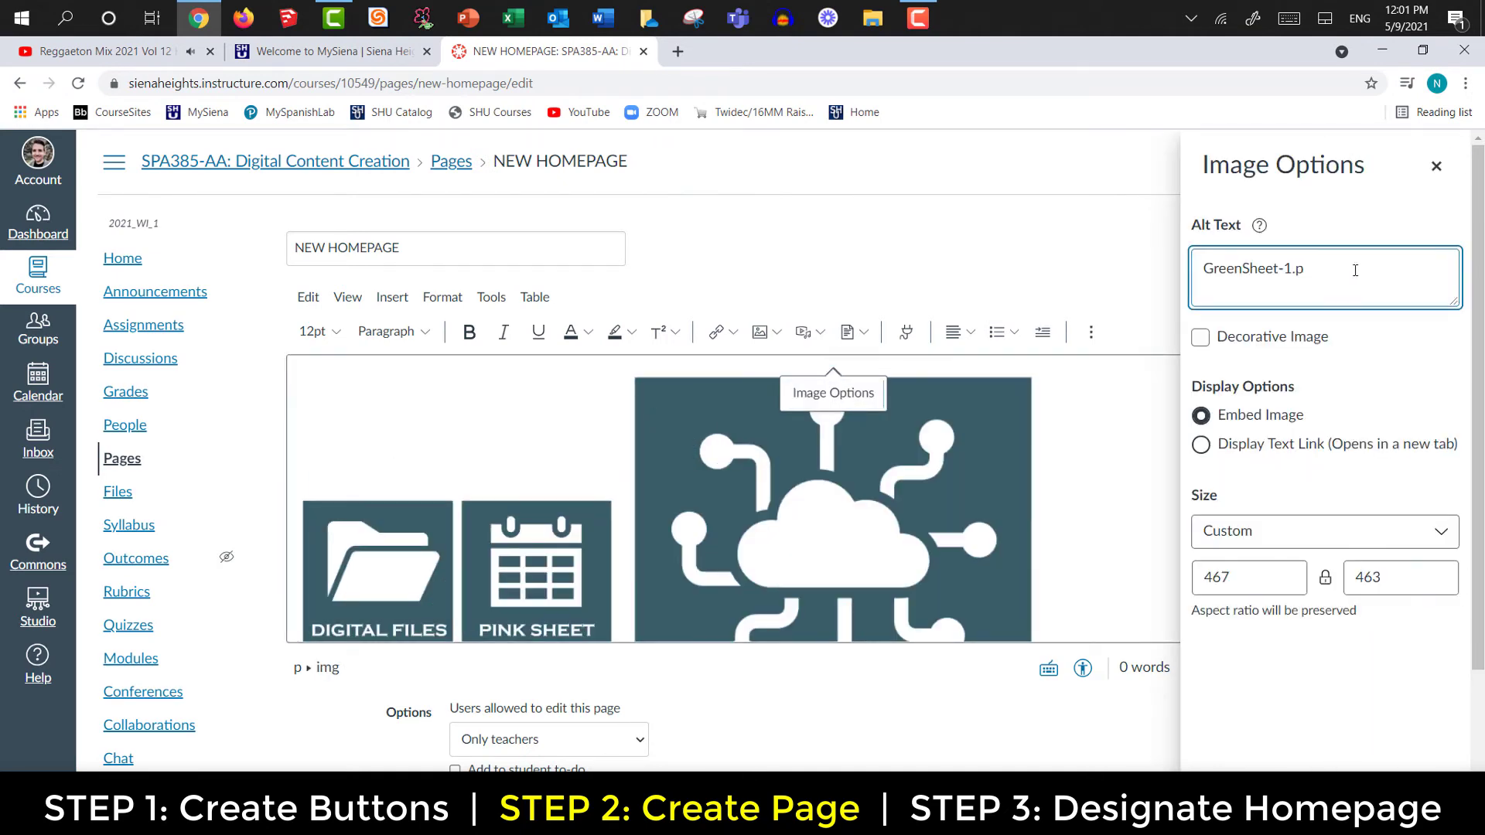
Step: Clean the GREEN SHEET image's alt text down to its two-word title and set its custom width to 175
key("BackSpace")
key("BackSpace")
key("BackSpace")
key("BackSpace")
key("BackSpace")
key("BackSpace")
left_click(1240, 269)
double_click(1296, 577)
type("175")
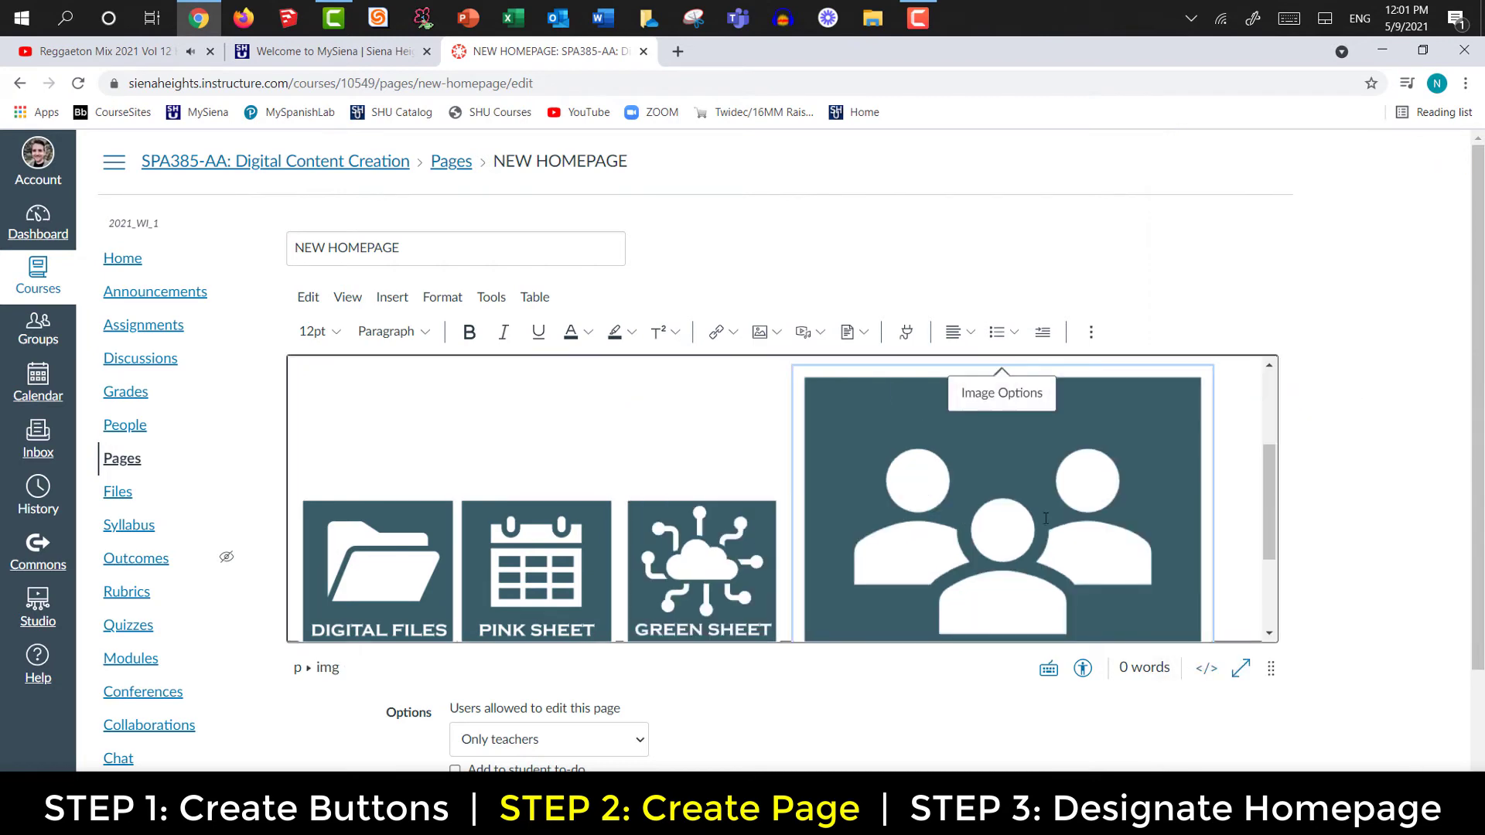
Step: Clean the SPANISH LAB image's alt text down to its two-word title and set its custom width to 175
key("BackSpace")
key("BackSpace")
key("BackSpace")
key("BackSpace")
left_click(1240, 269)
double_click(1277, 578)
type("175")
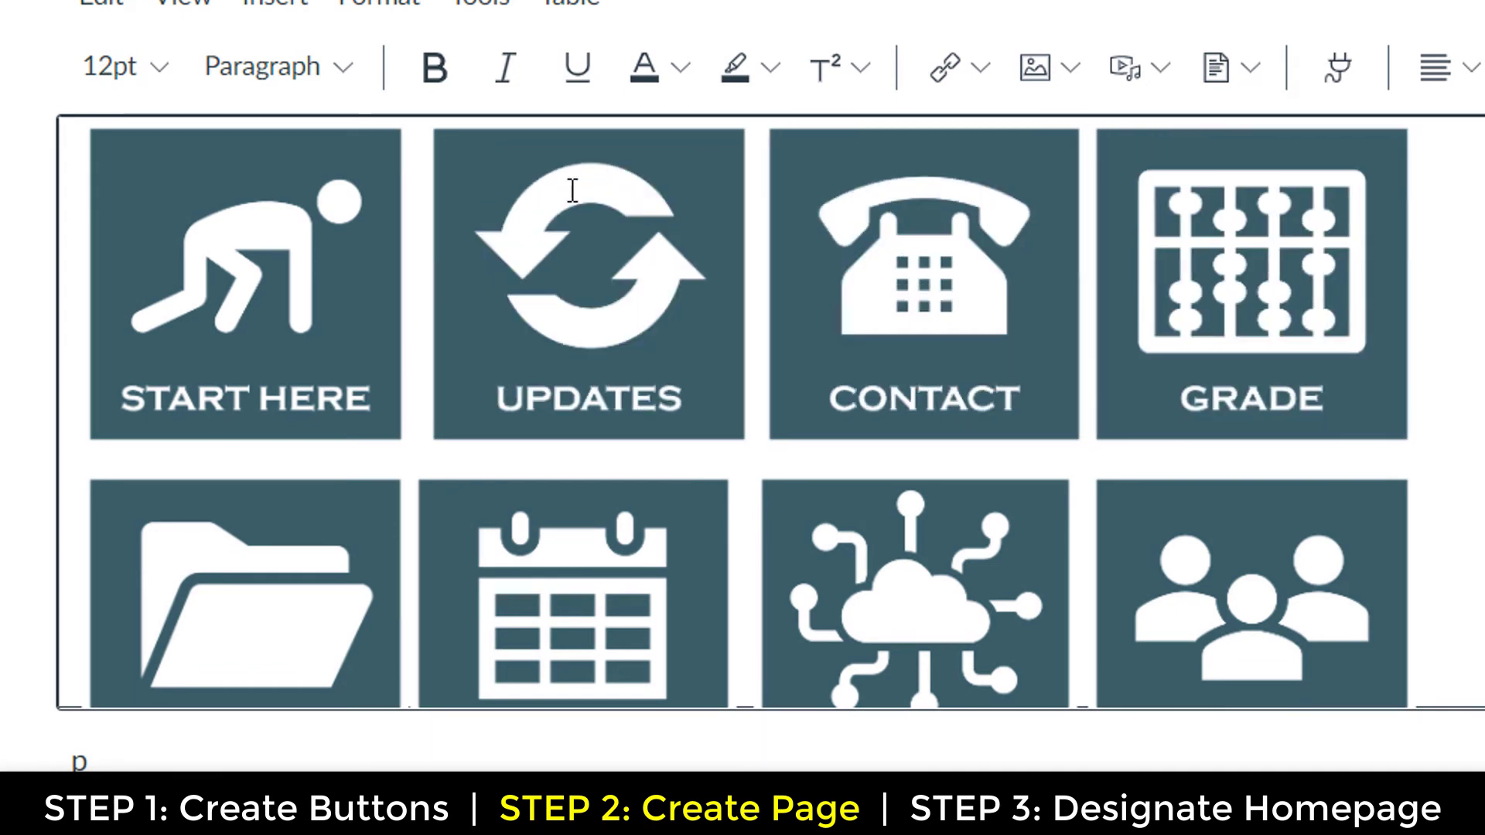
Step: Remove the extra spaces between the START HERE, UPDATES, CONTACT and GRADE images so the first row is evenly spaced
left_click(406, 224)
key("Delete")
key("ctrl+z")
key("Delete")
key("Delete")
key("Right")
key("Delete")
key("Right")
key("Right")
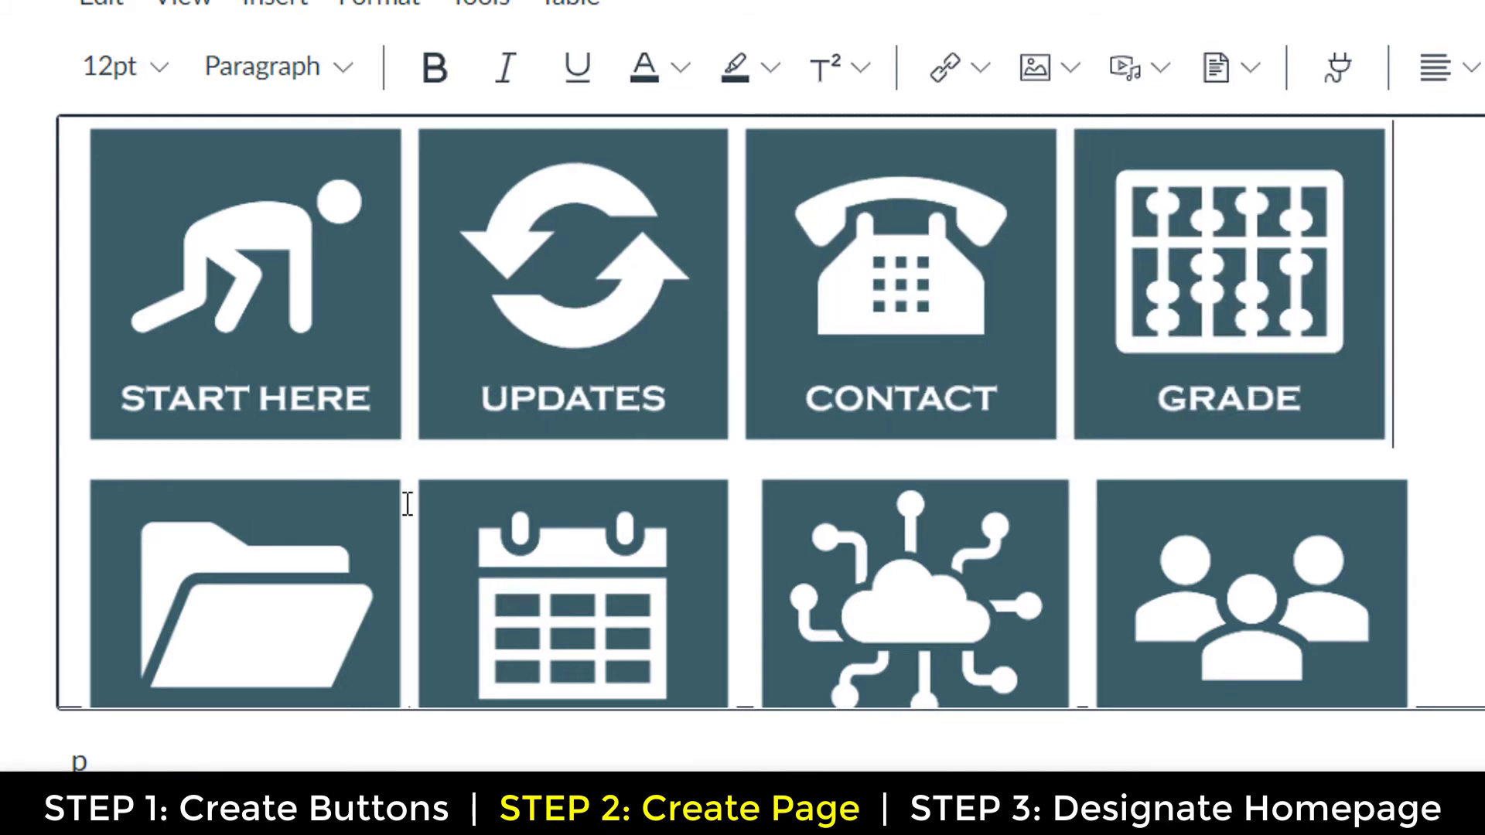
Step: Remove the extra spaces between the four images in the second row so they align with the row above
left_click(409, 504)
key("Right")
key("Delete")
key("Delete")
key("Right")
key("Delete")
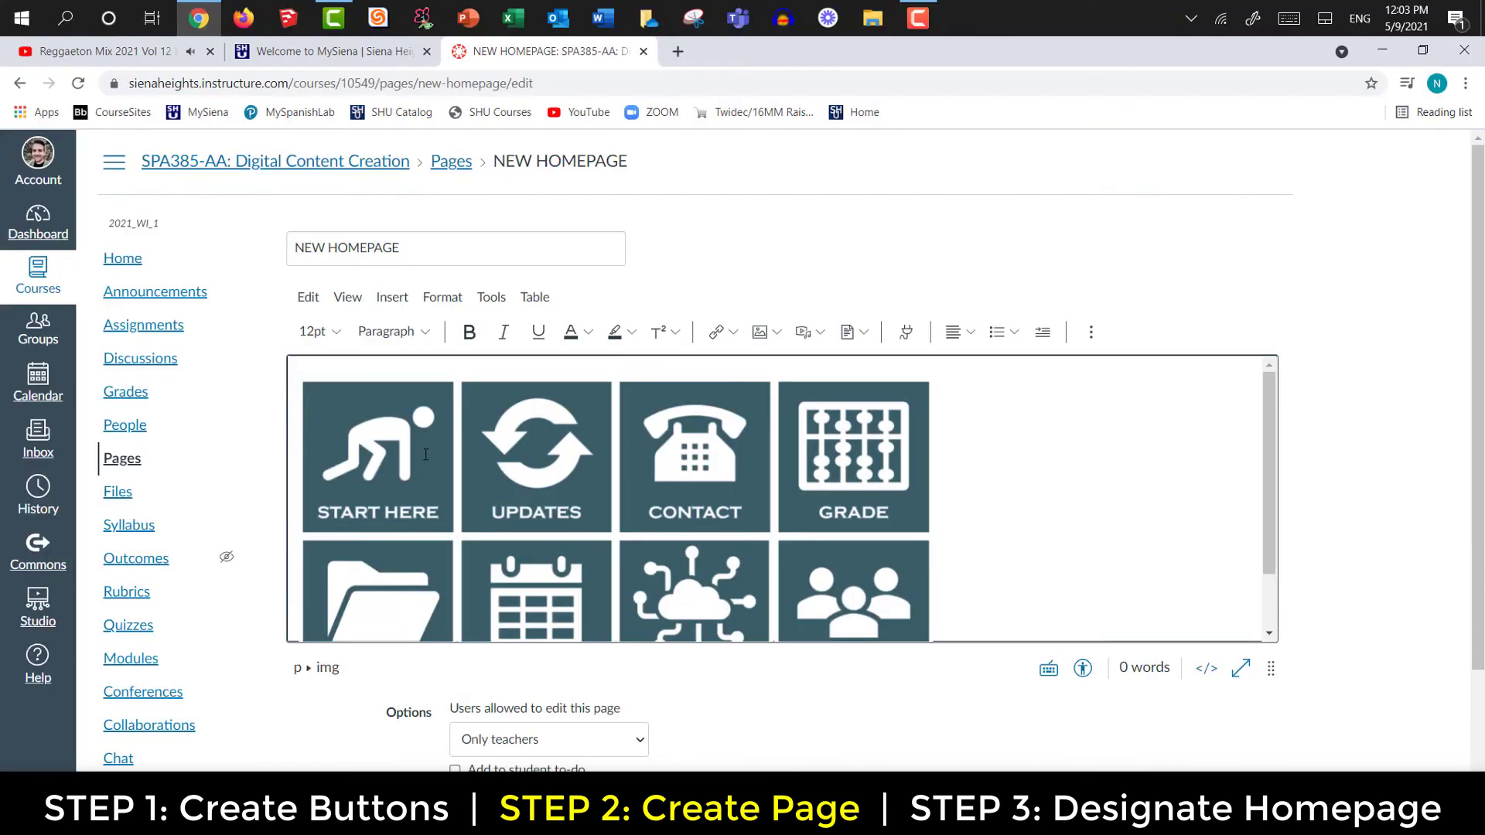
Step: Link the START HERE image to the course module Welcome to SPA385 Digital Content Creation
left_click(343, 188)
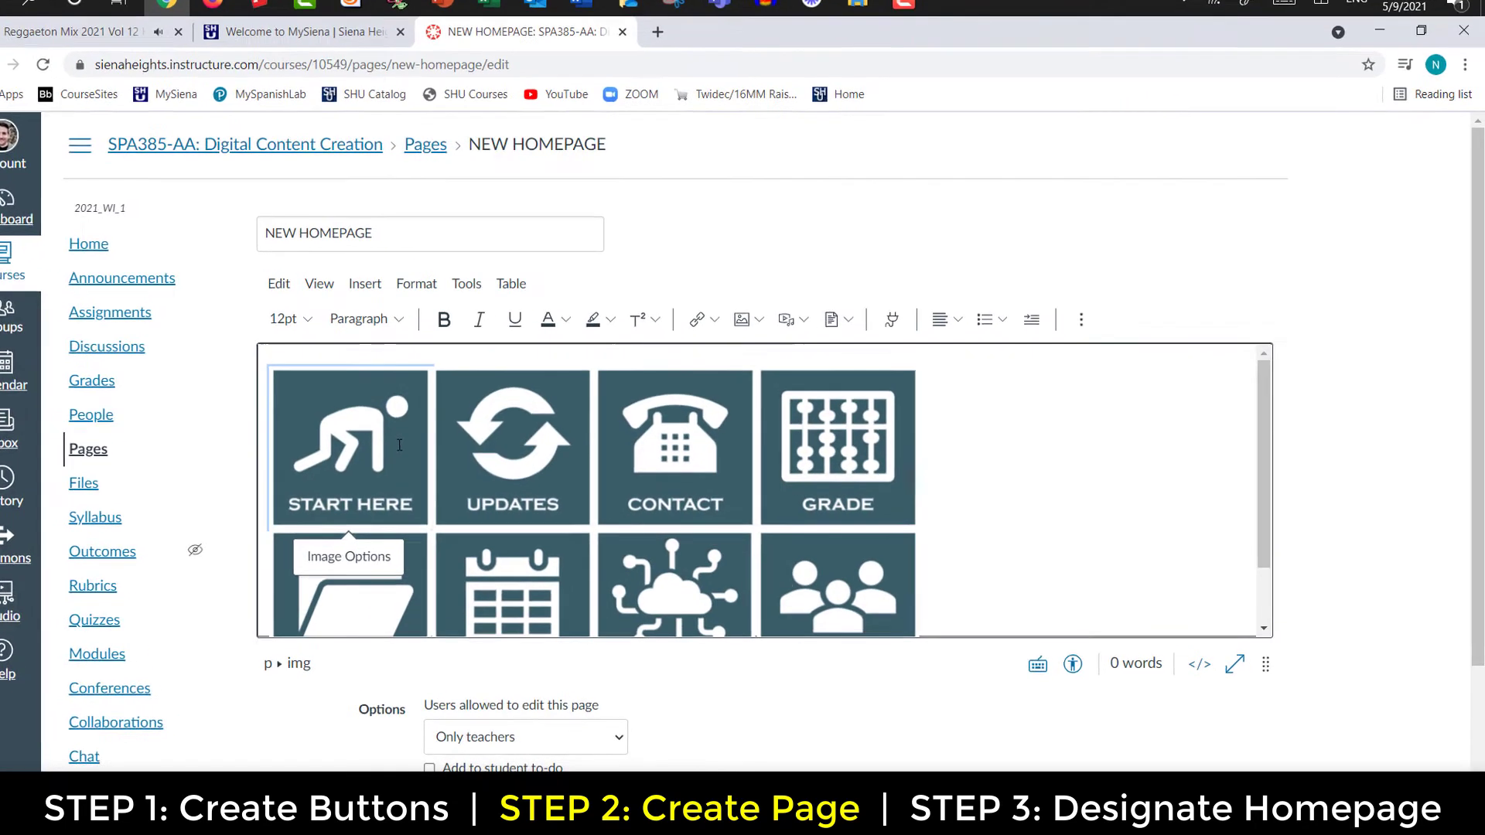
left_click(392, 298)
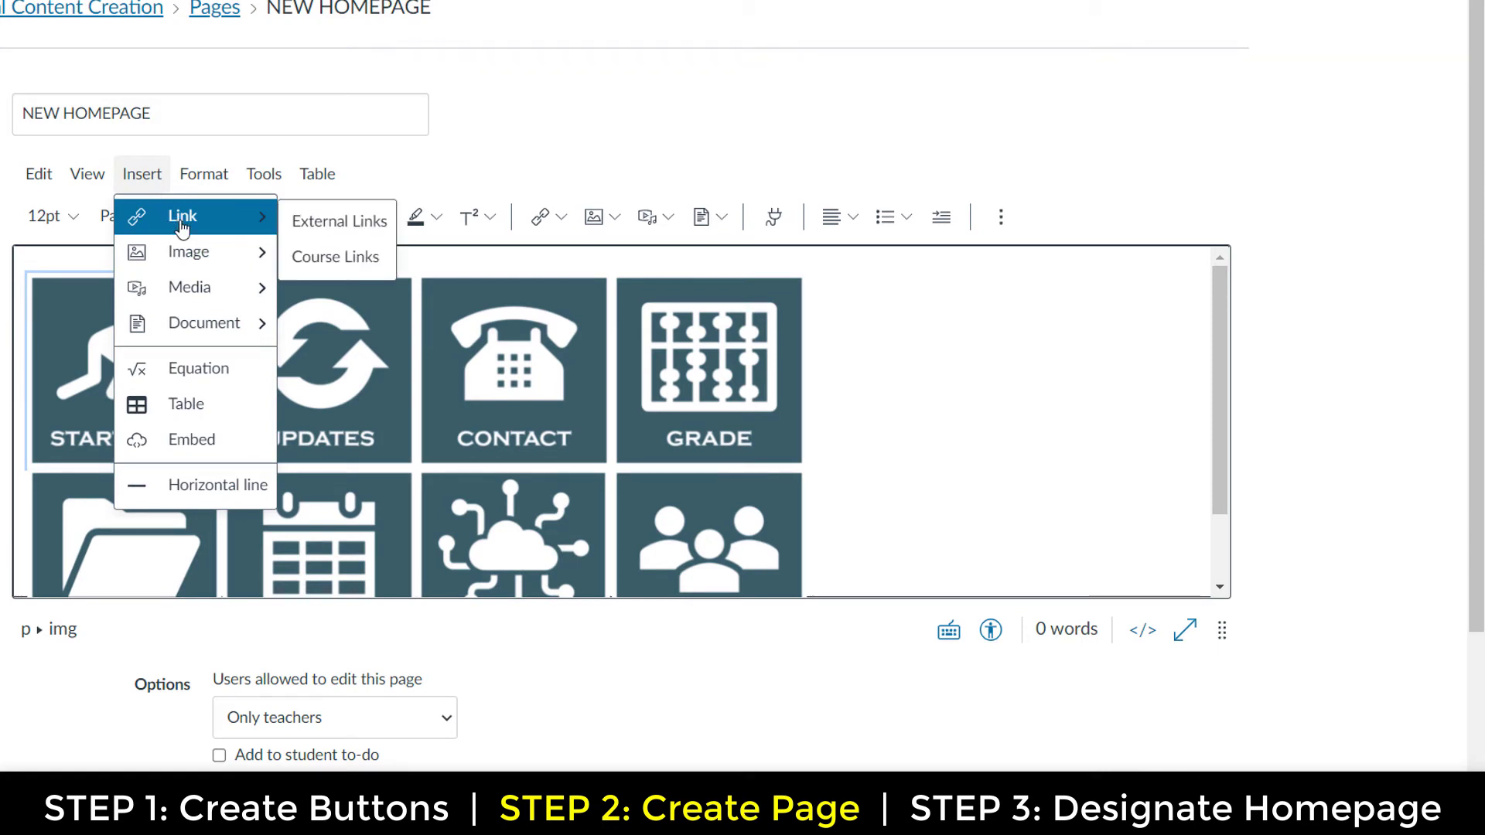
mouse_move(246, 234)
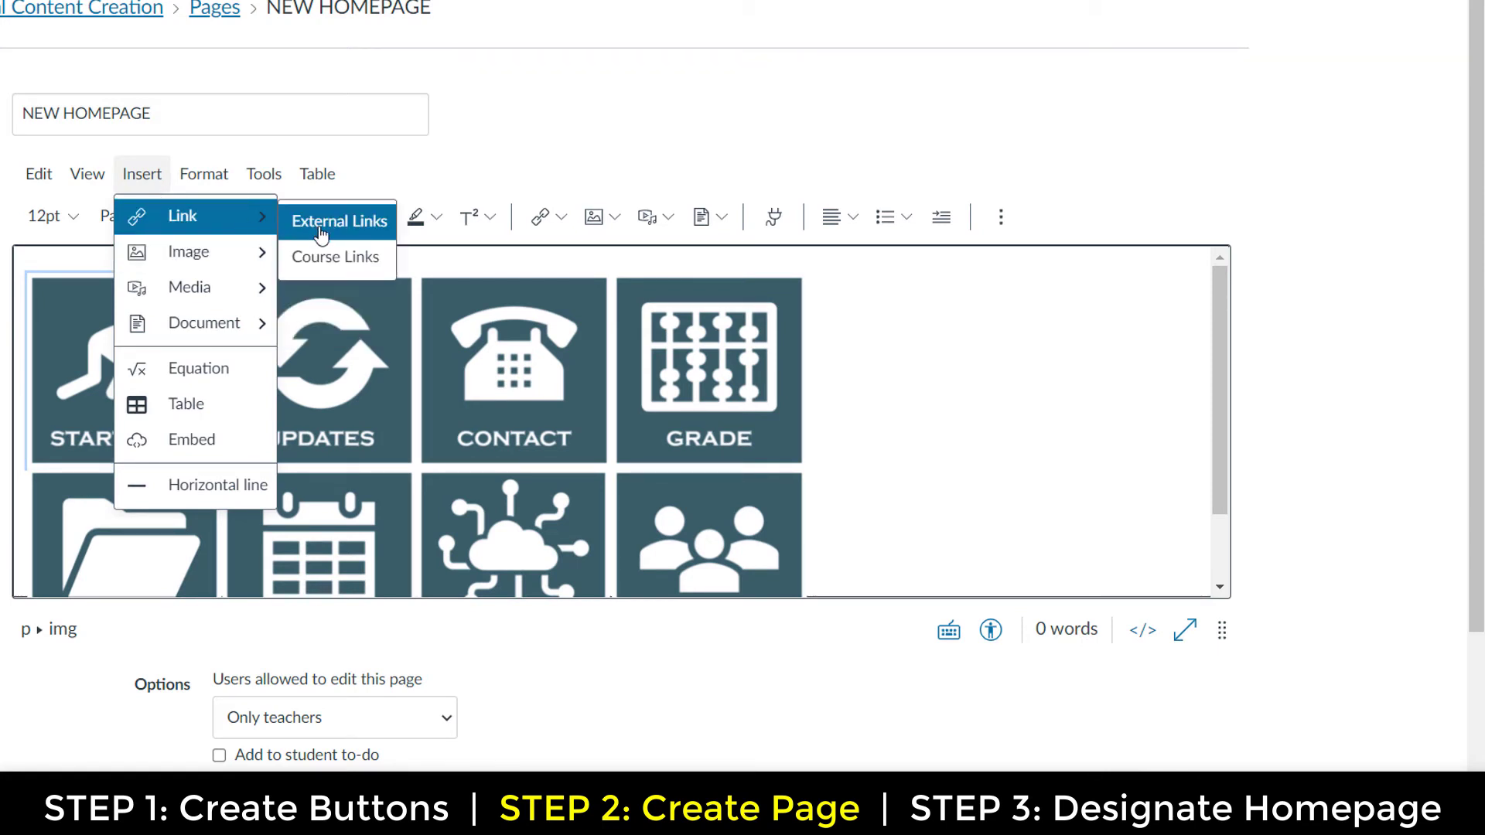
left_click(323, 259)
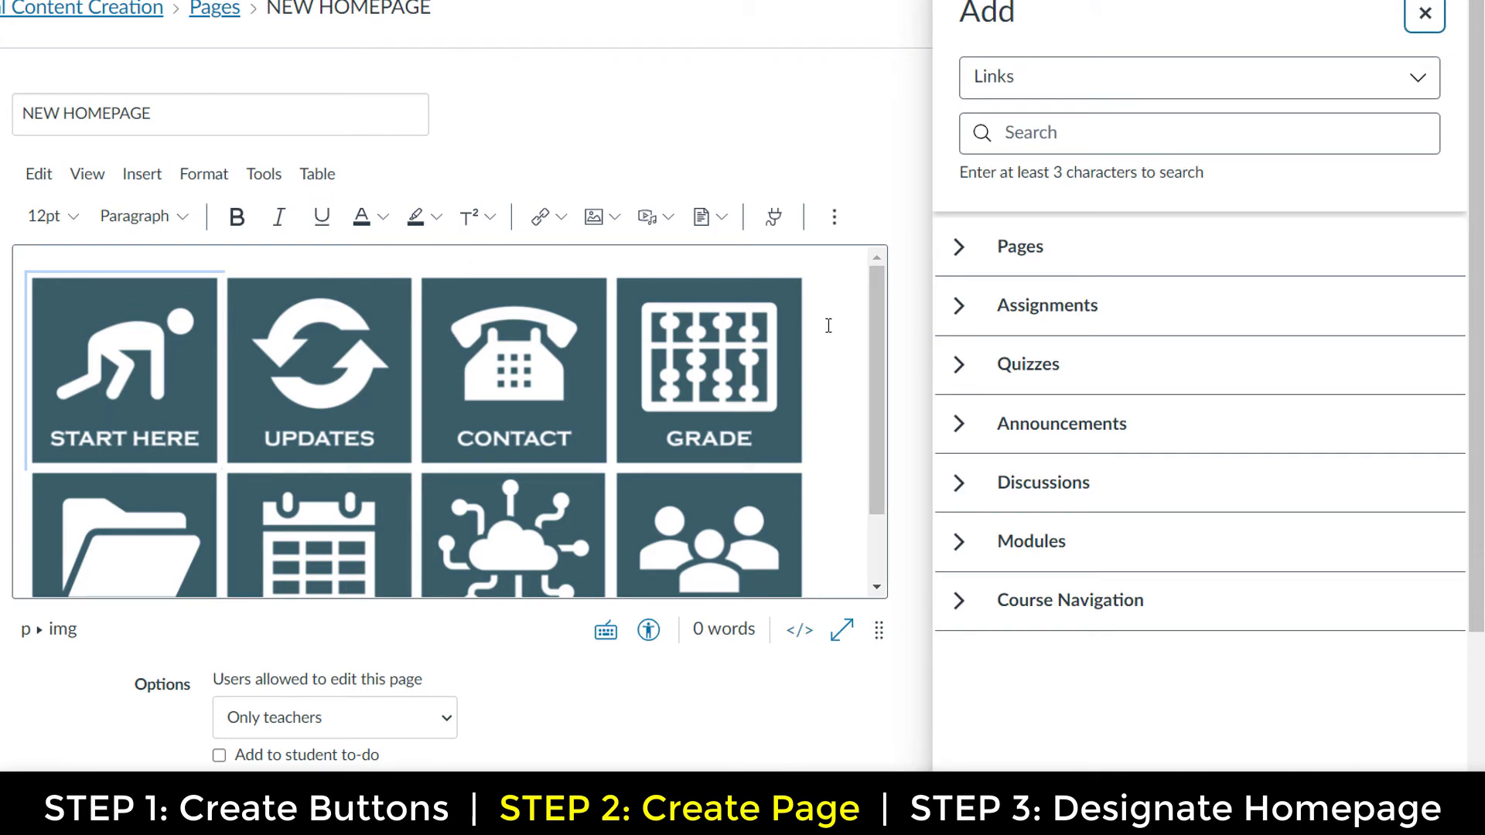
left_click(958, 542)
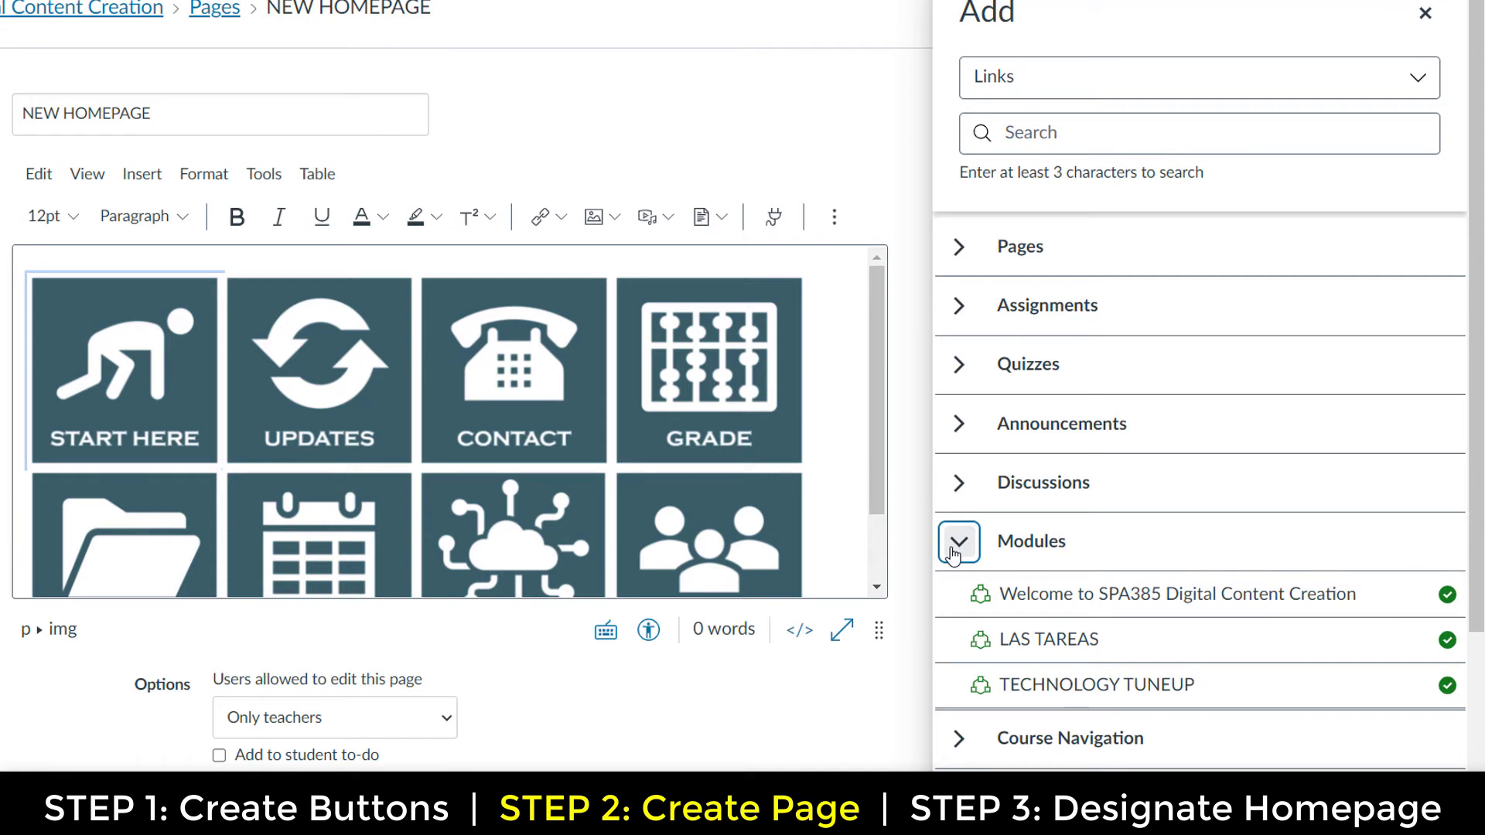
left_click(1039, 610)
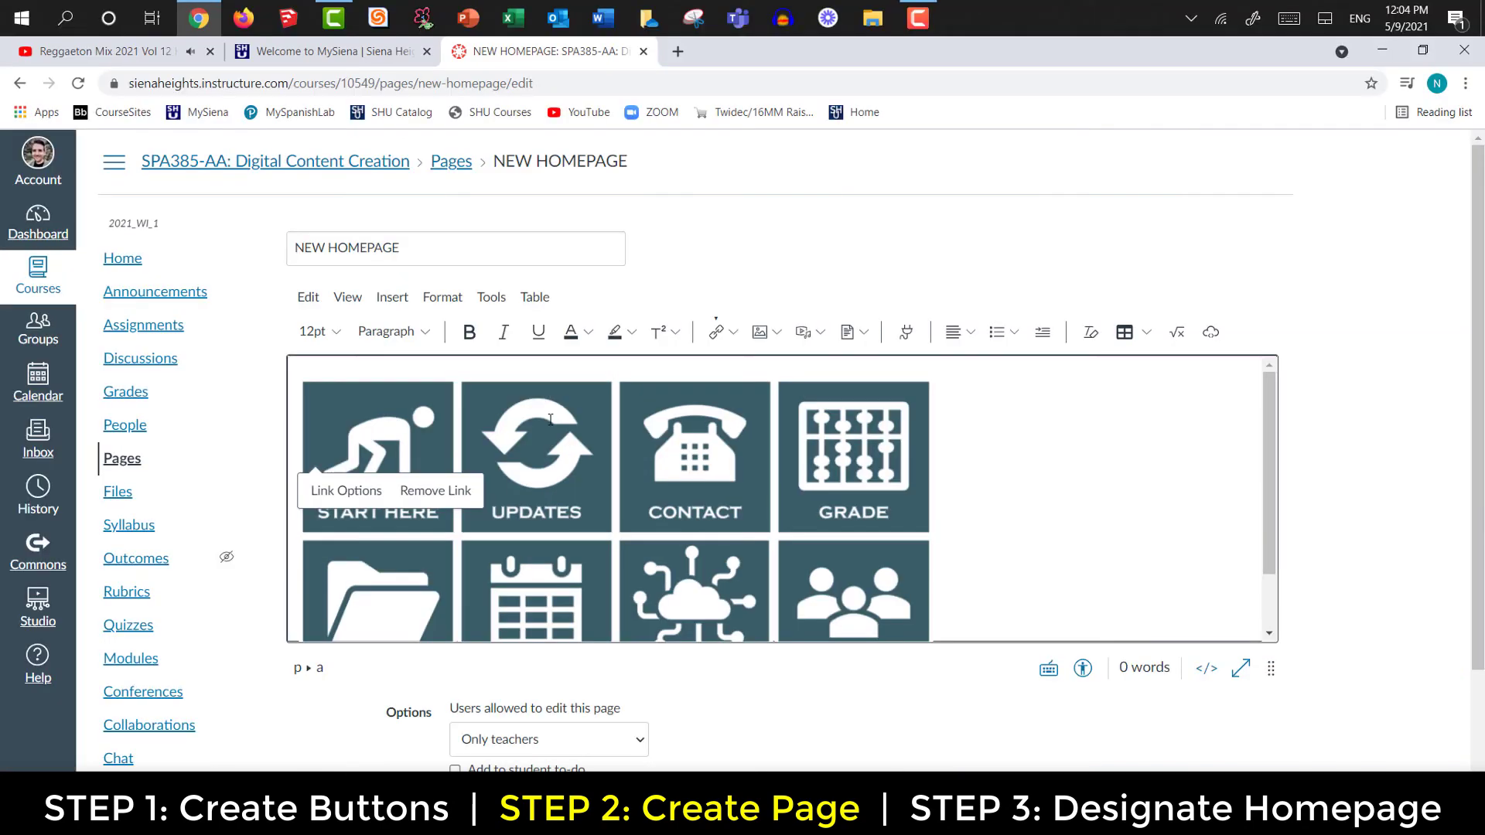
Step: Link the UPDATES image to the Announcements page from the Course Navigation links
left_click(337, 325)
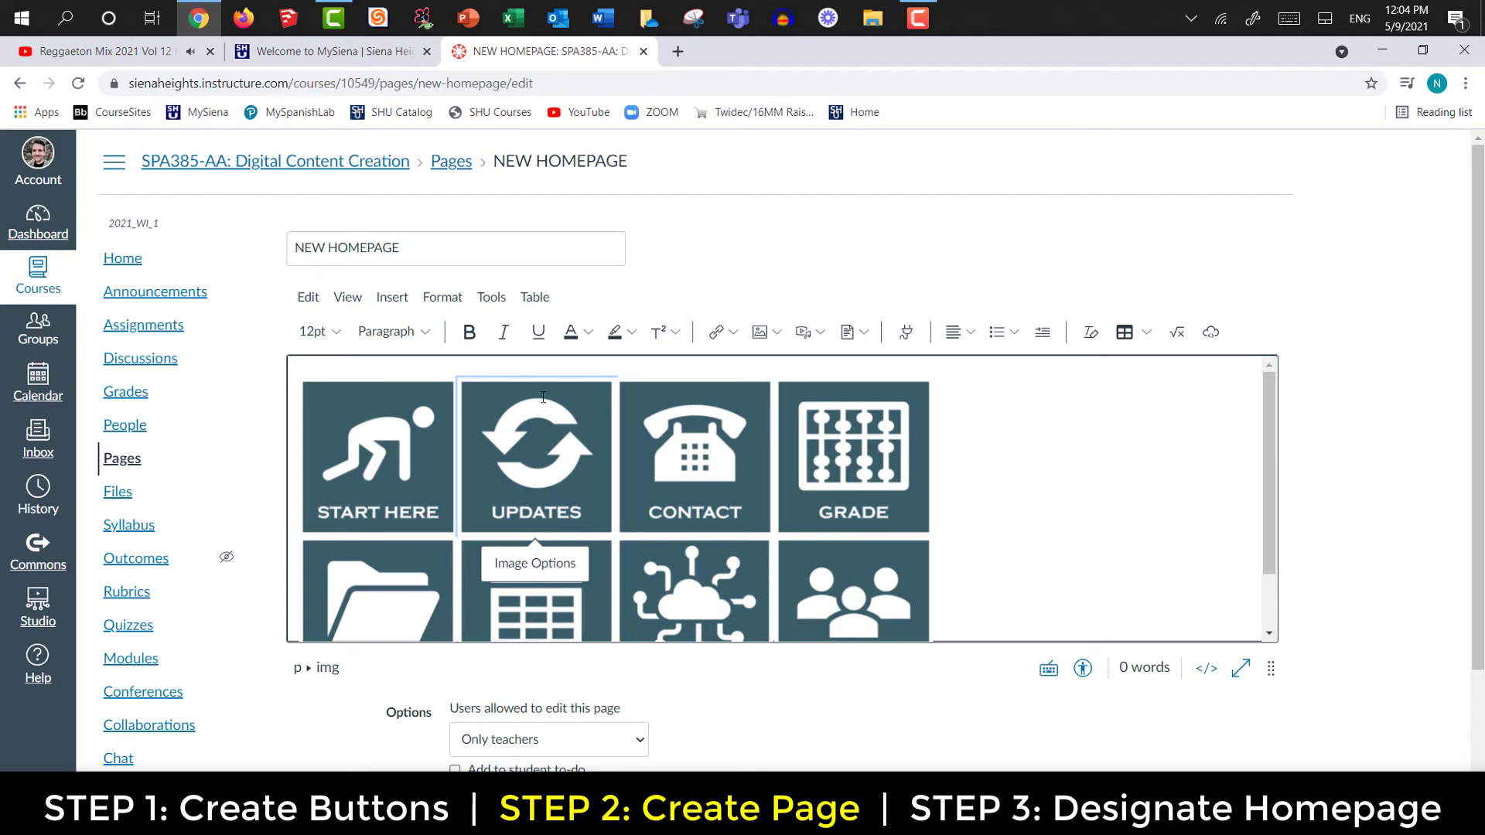
left_click(392, 298)
mouse_move(425, 331)
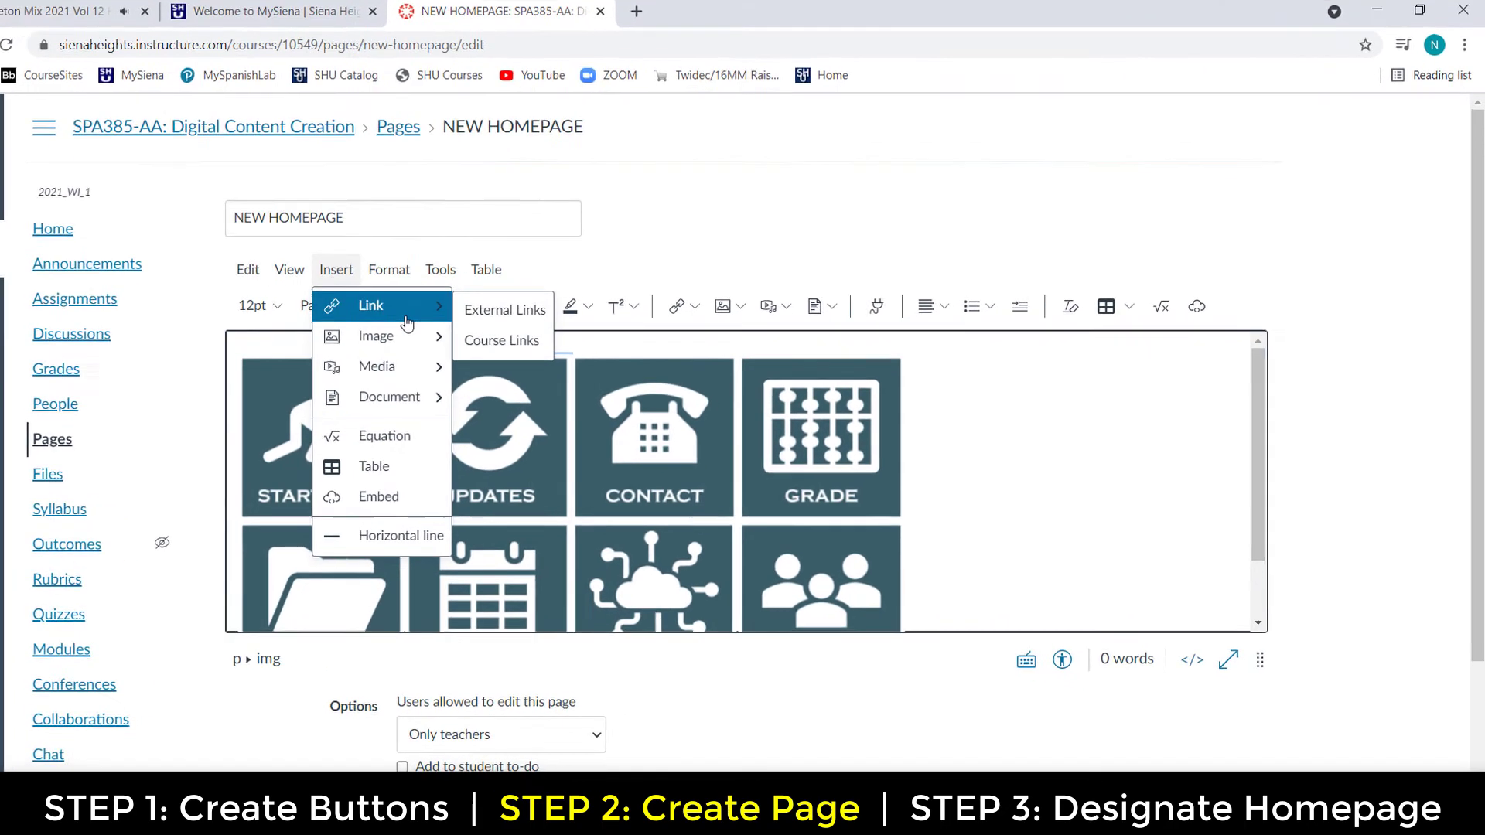
left_click(548, 364)
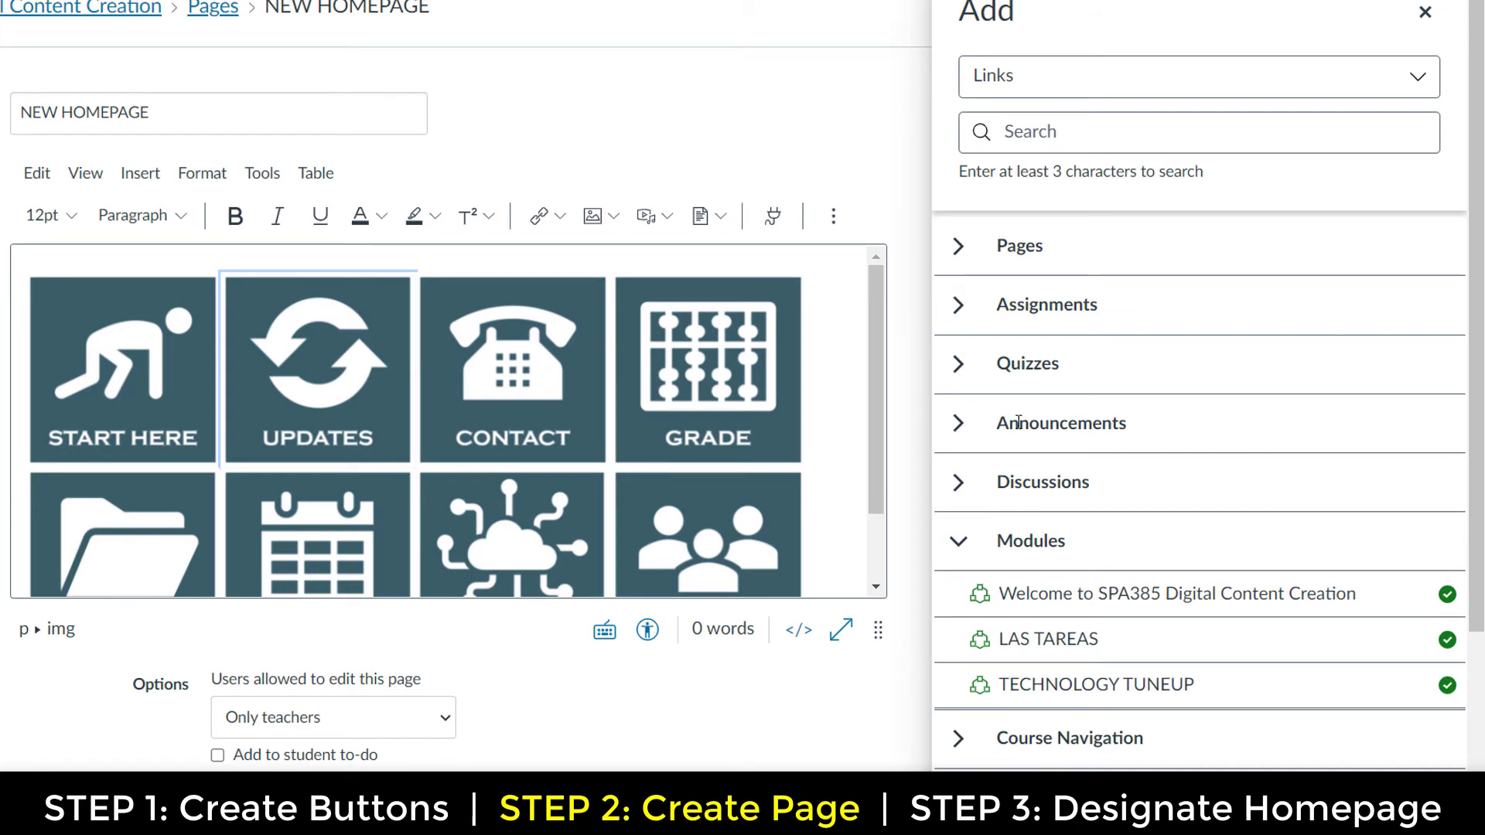
left_click(960, 430)
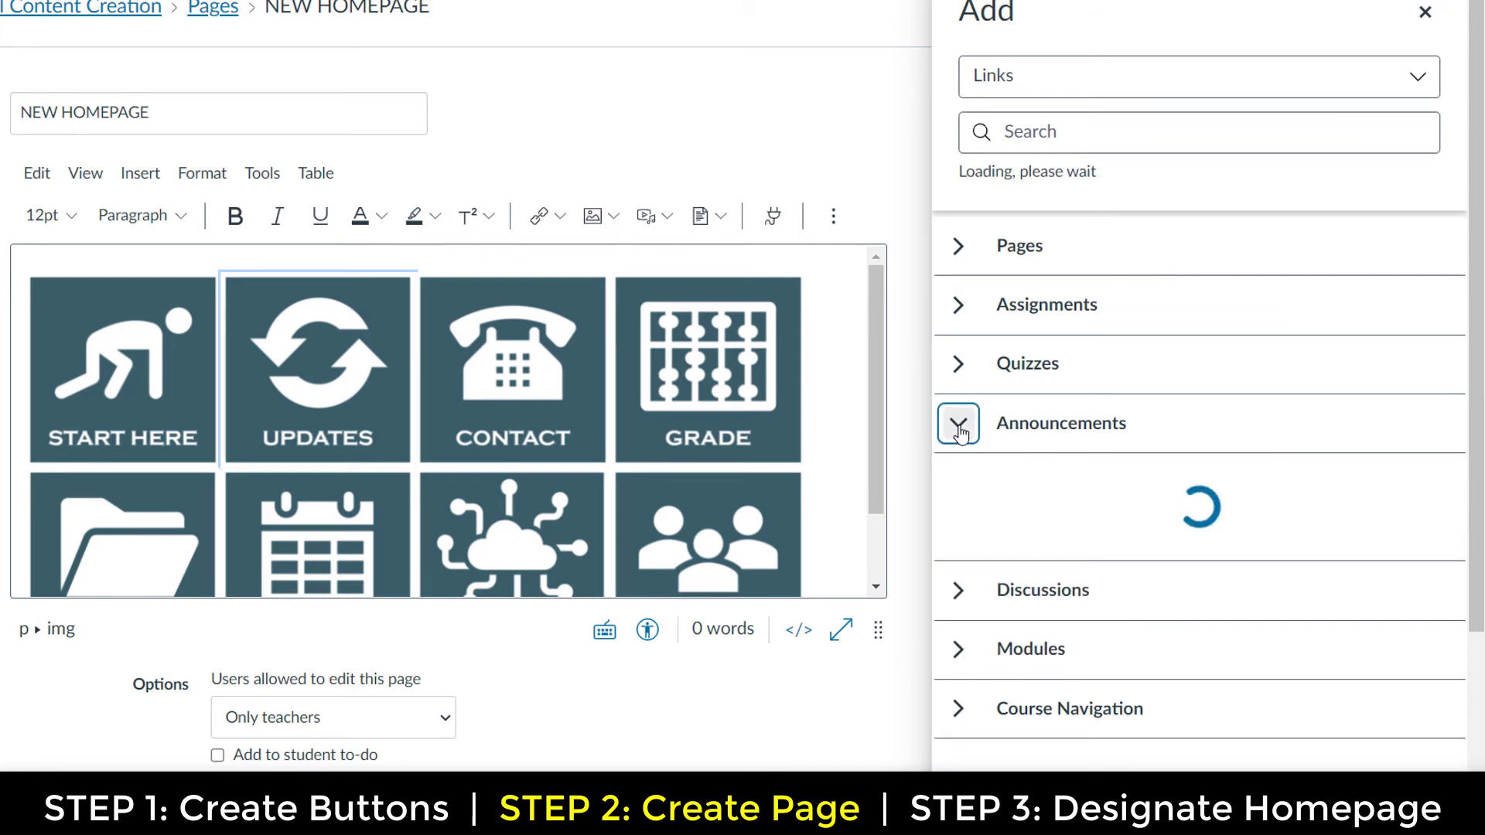
left_click(960, 430)
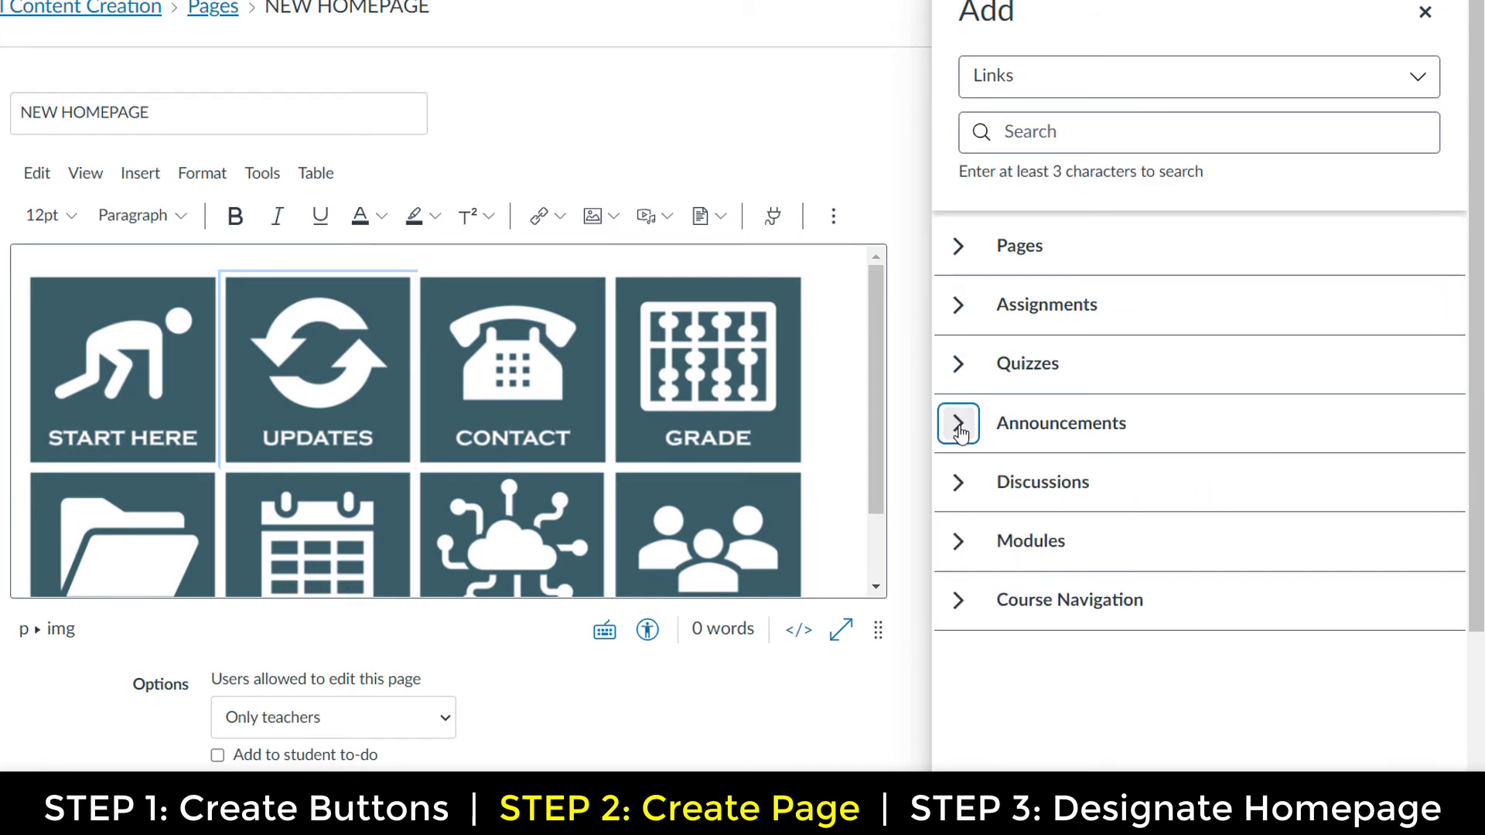
left_click(959, 605)
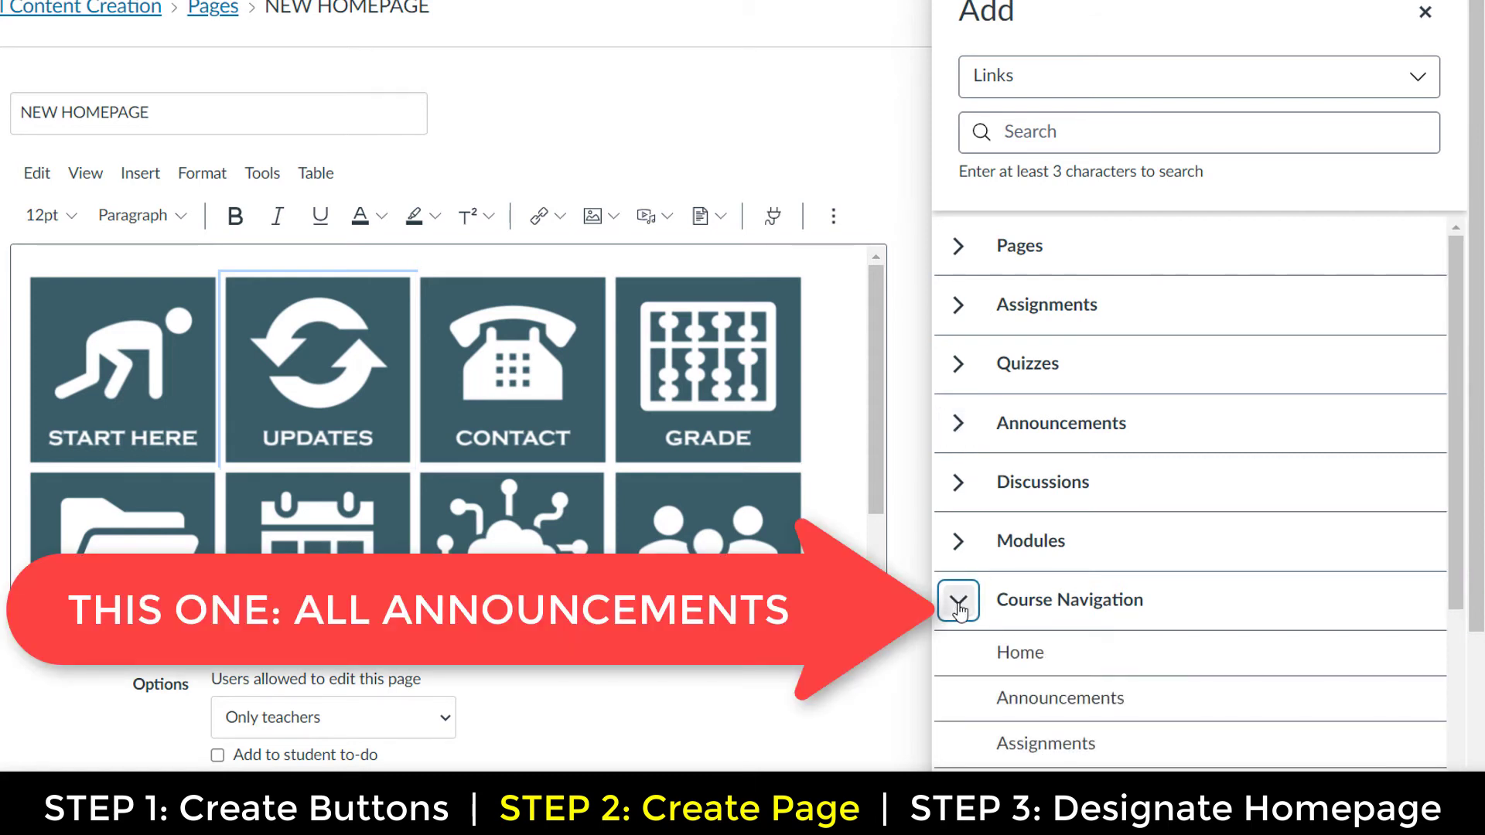
left_click(1058, 707)
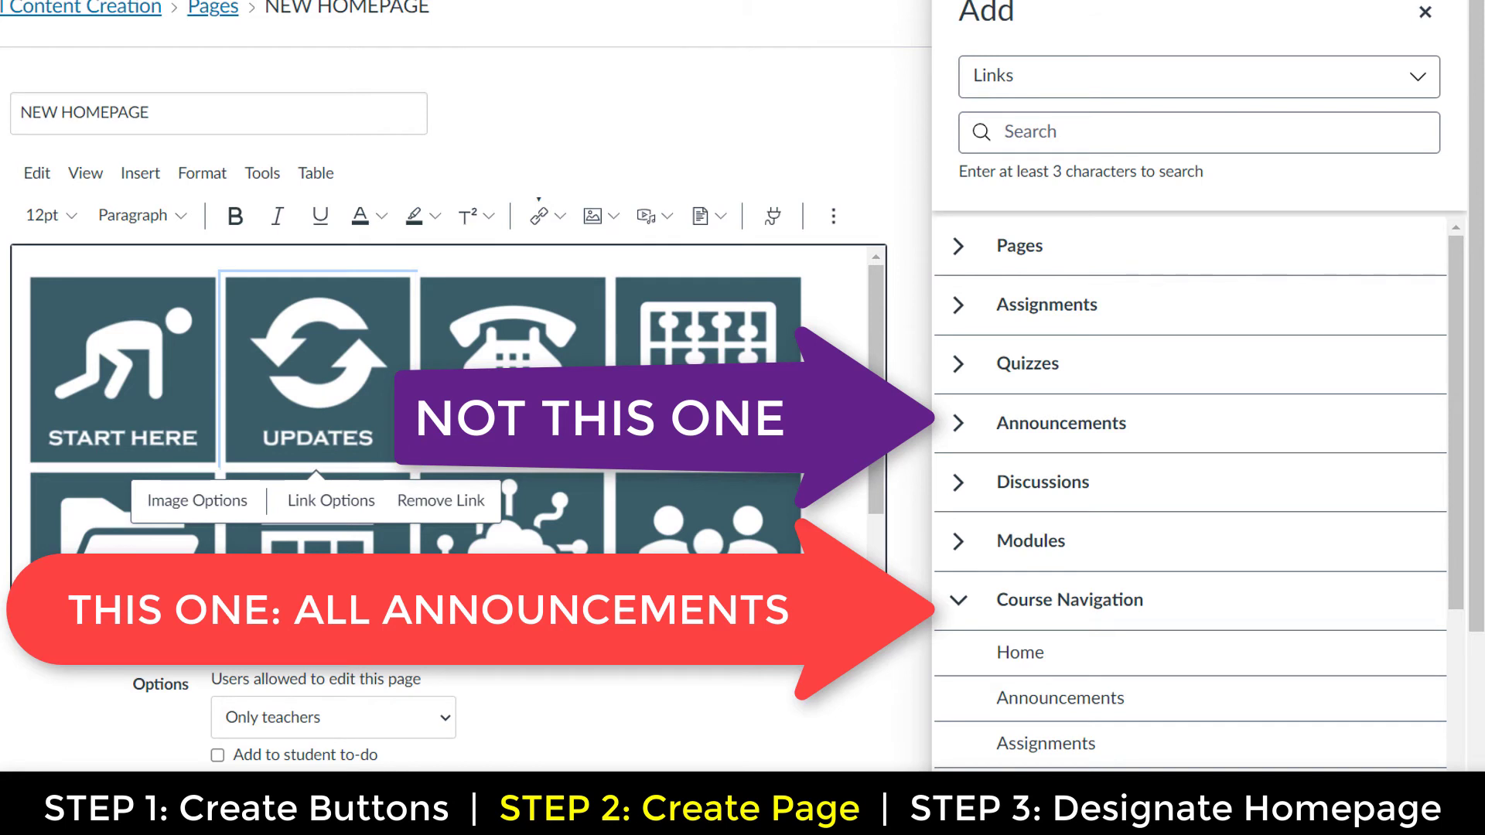
Step: Save the NEW HOMEPAGE page and open the course's Home page
scroll(1326, 713, "down", 5)
scroll(1234, 635, "up", 5)
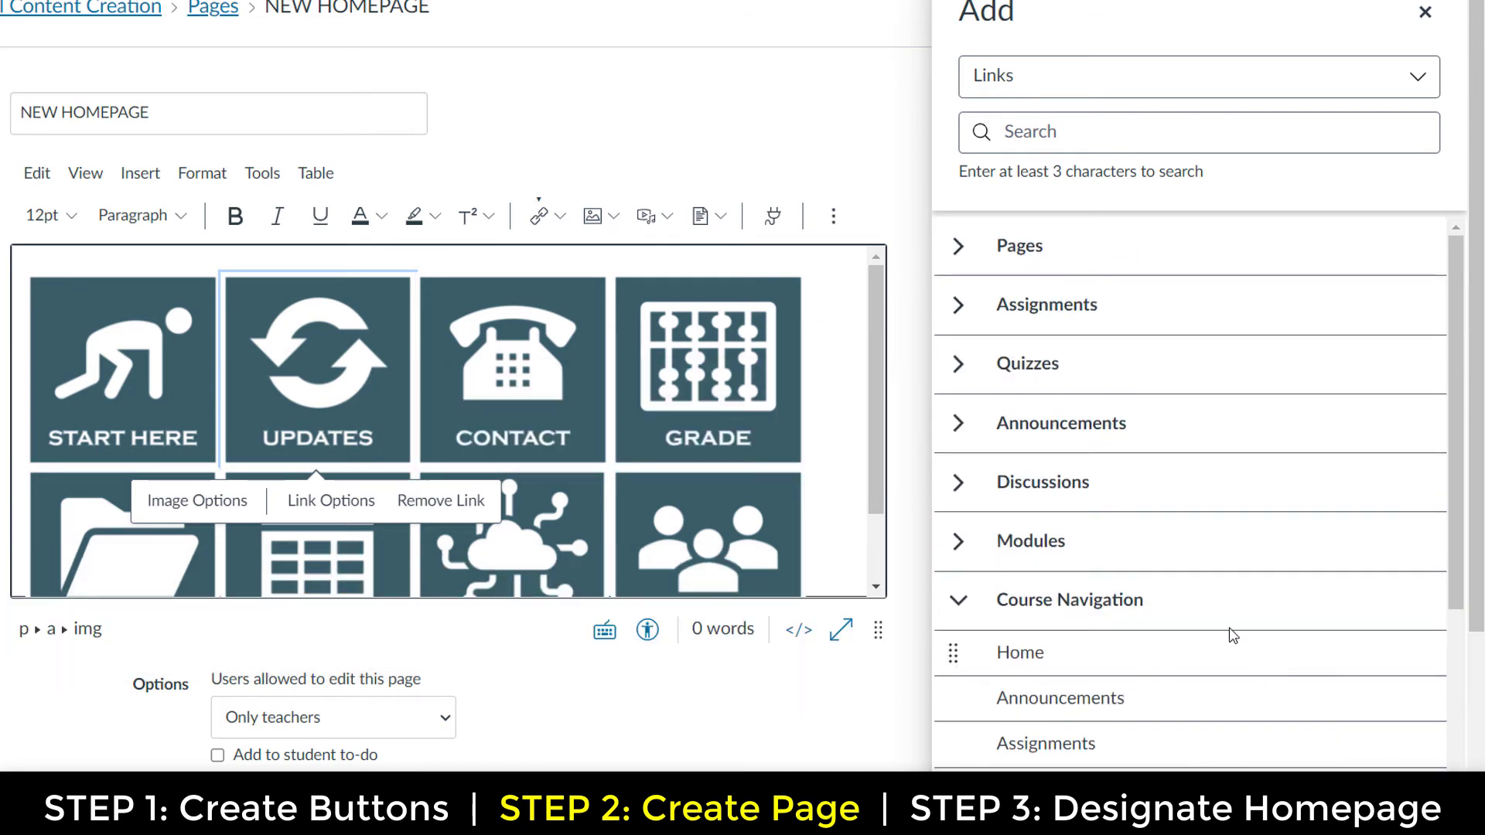
scroll(1475, 354, "down", 1)
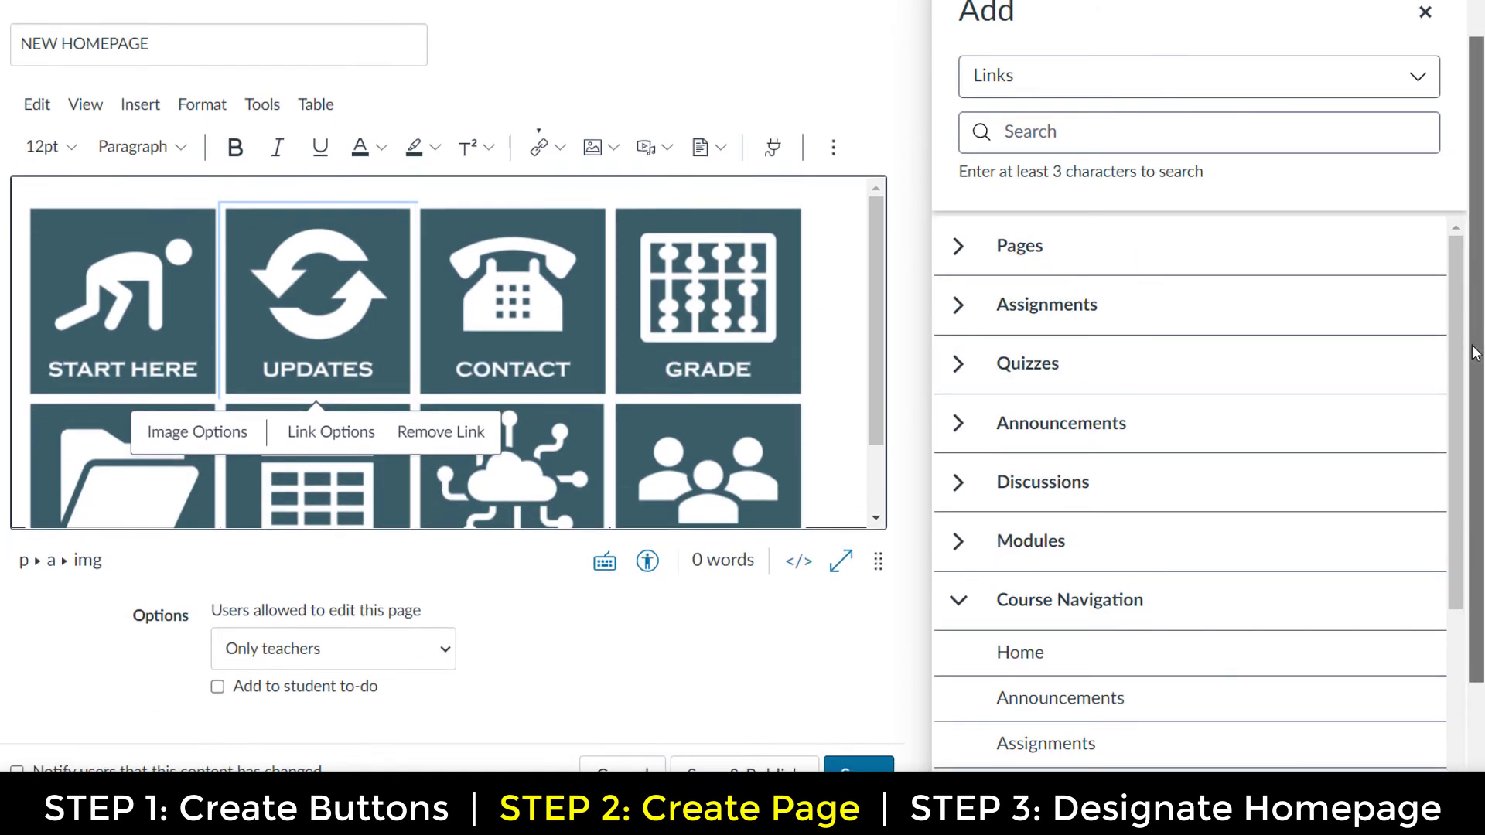
scroll(1475, 354, "down", 1)
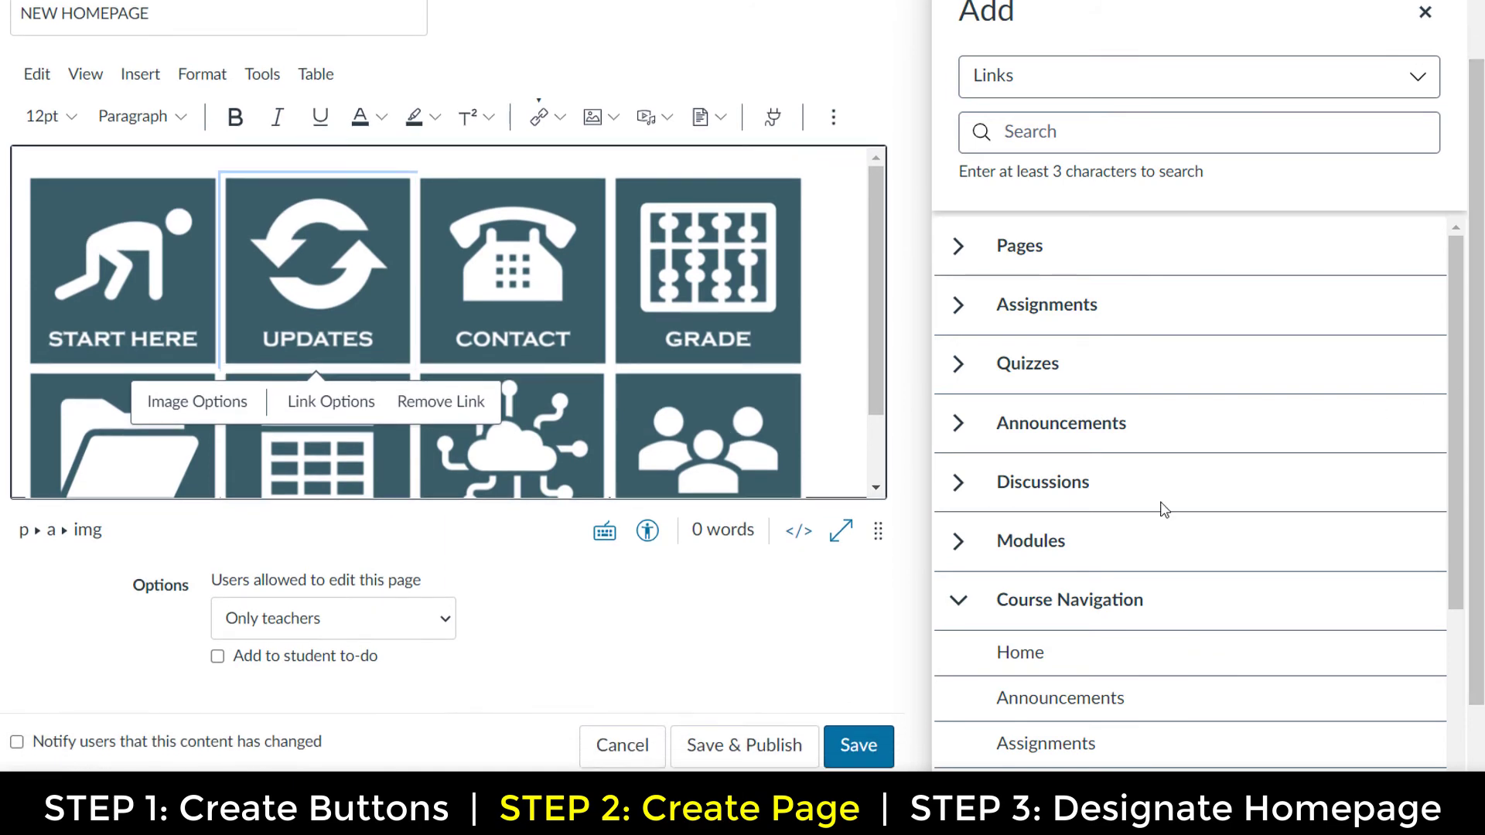
left_click(486, 253)
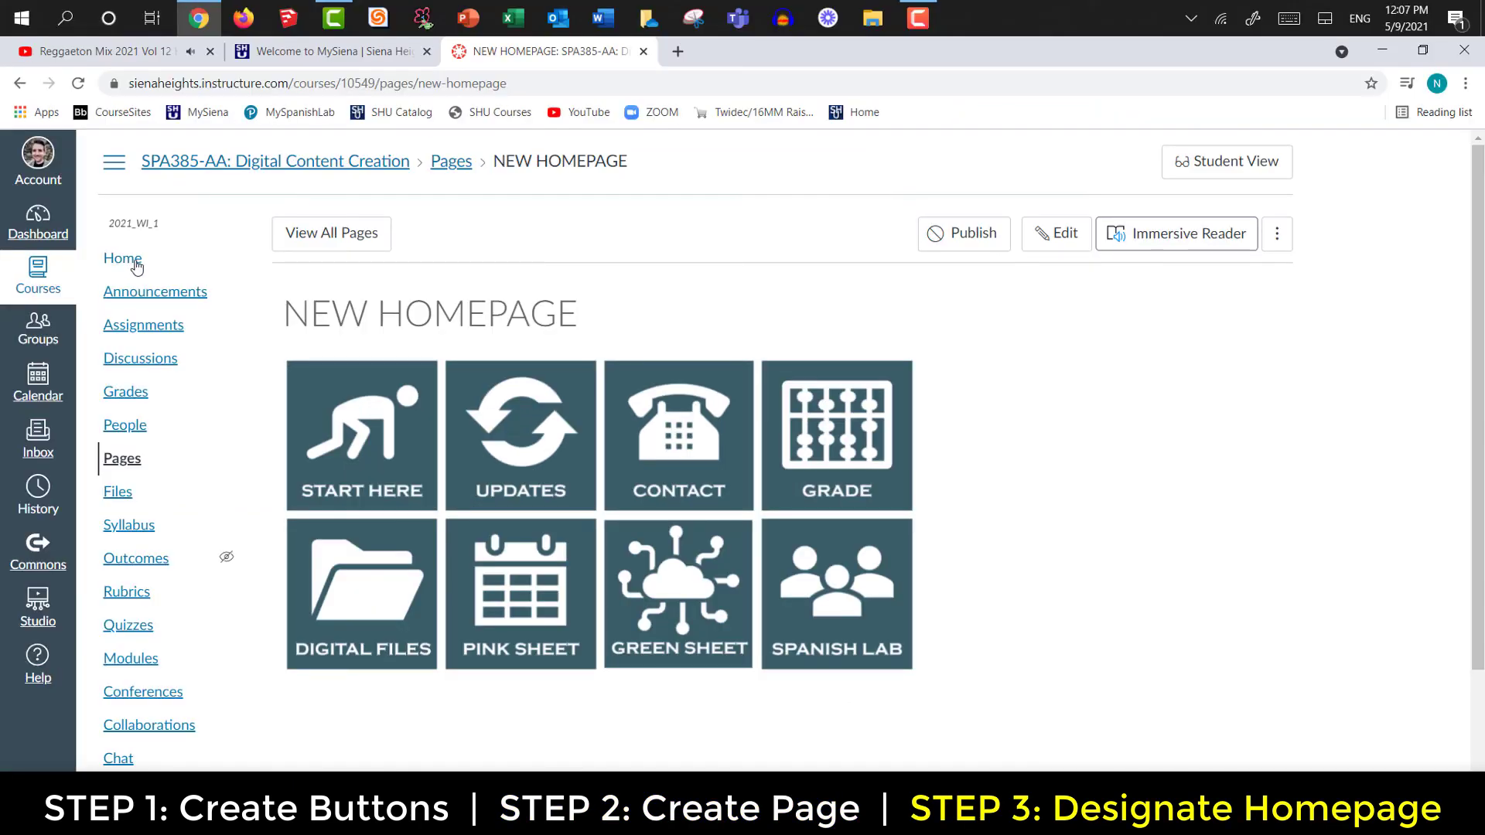
left_click(136, 264)
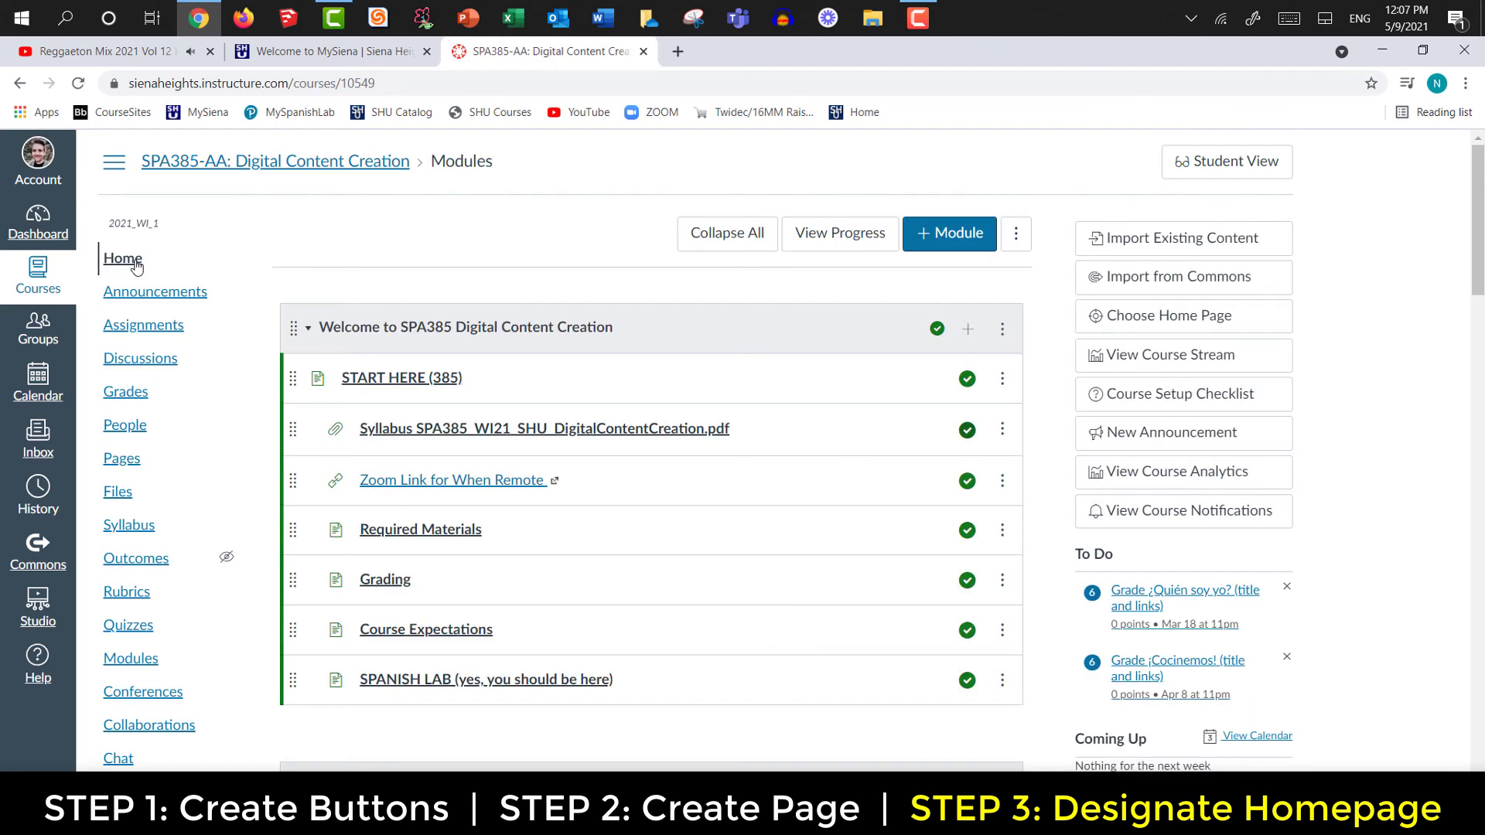
Step: Publish the NEW HOMEPAGE page from the course's page list sorted by creation date and use it as the Front Page
left_click(130, 463)
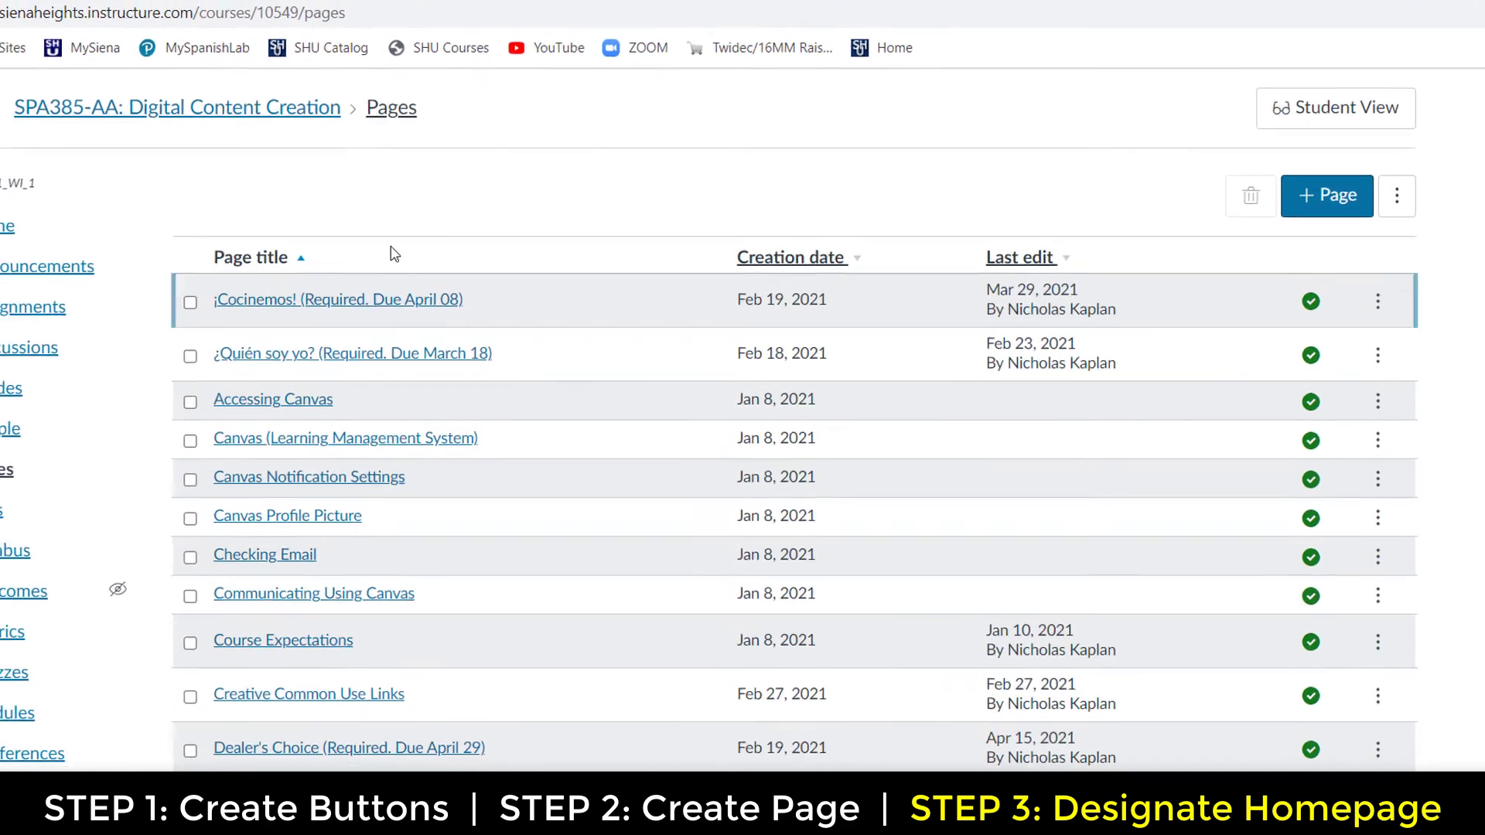
left_click(758, 246)
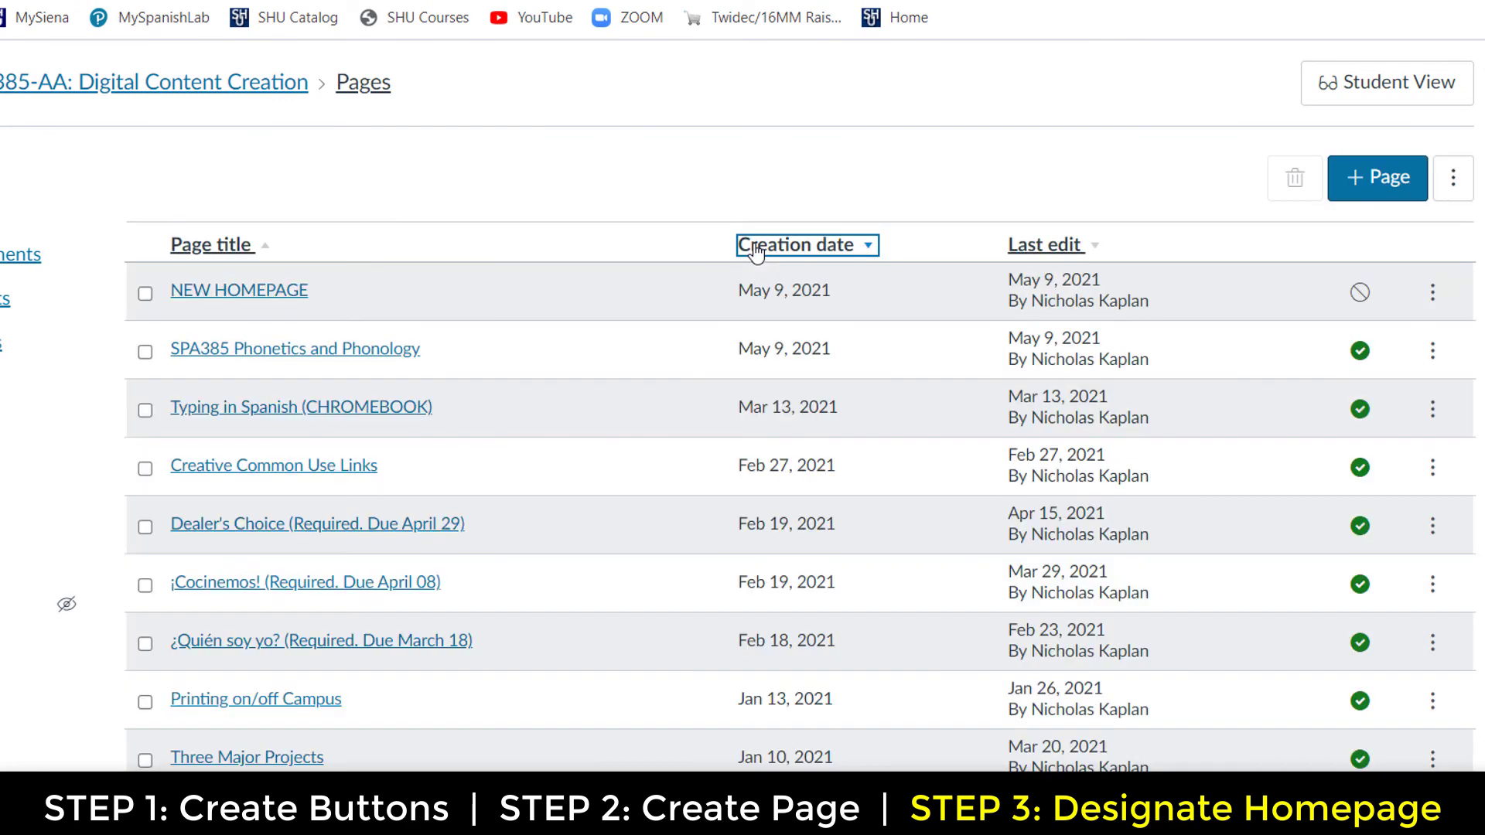
left_click(1360, 294)
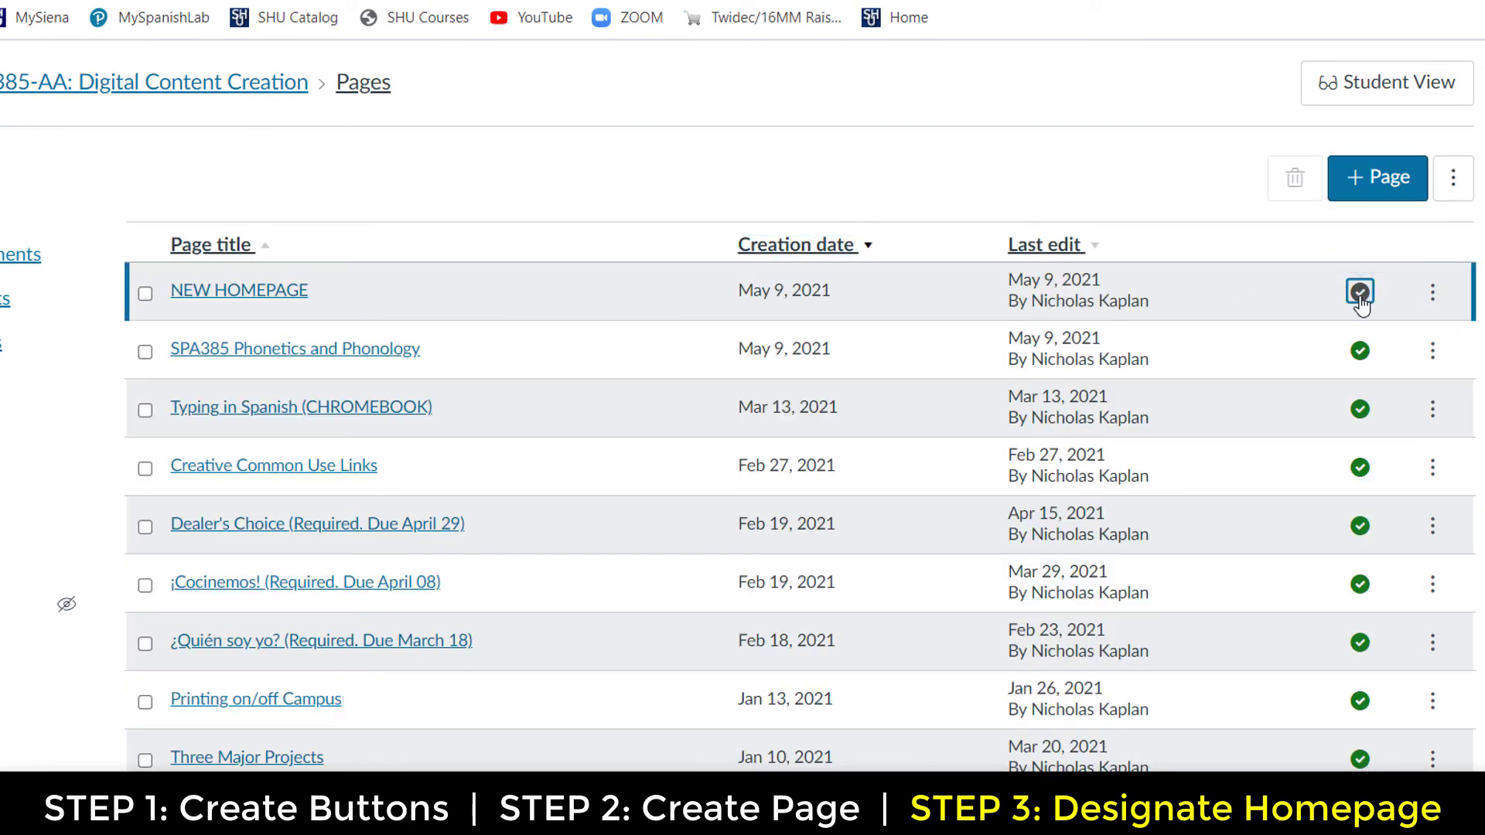
left_click(1436, 302)
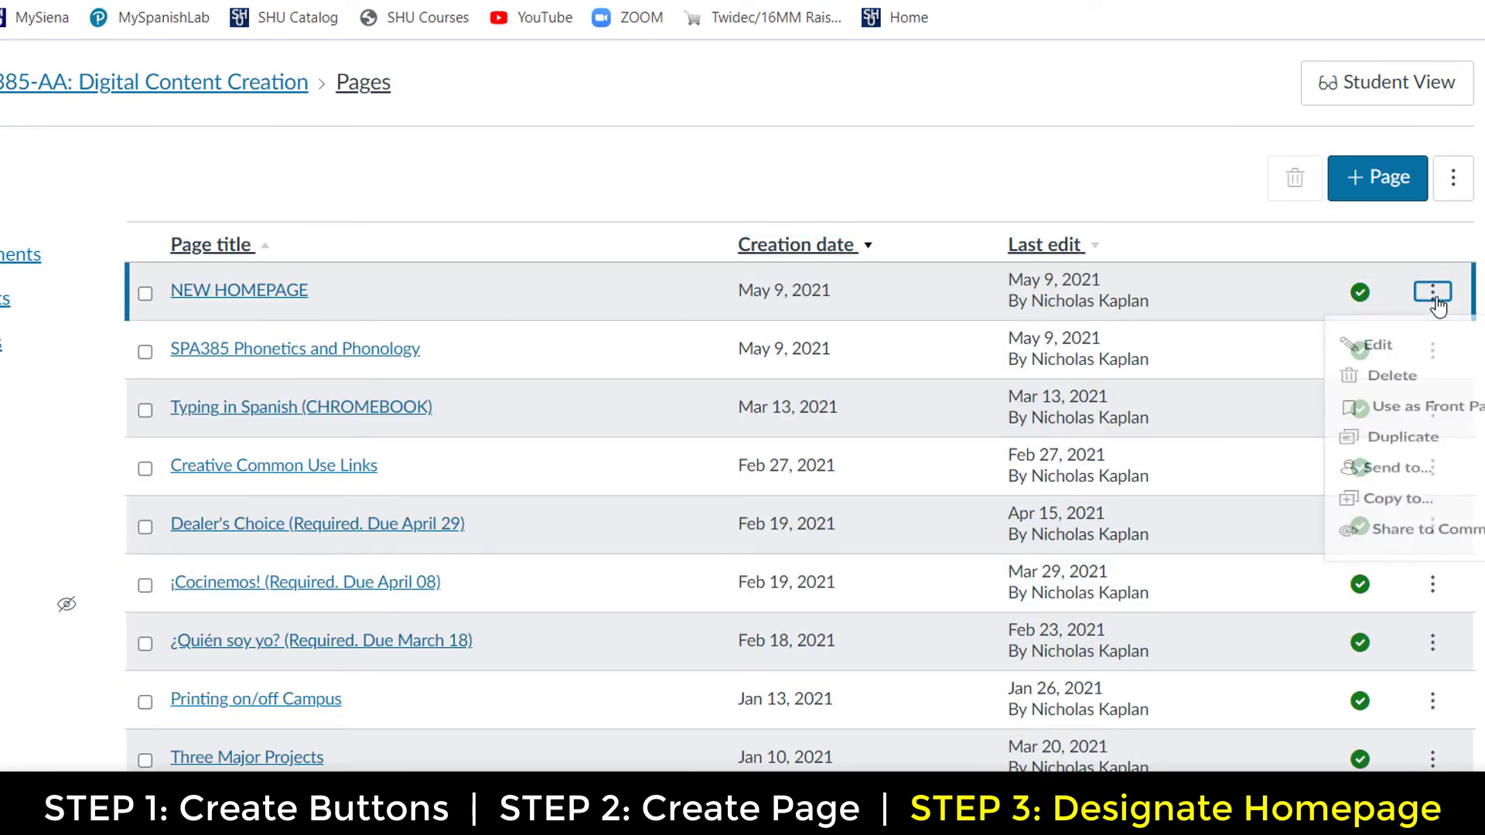
left_click(1460, 433)
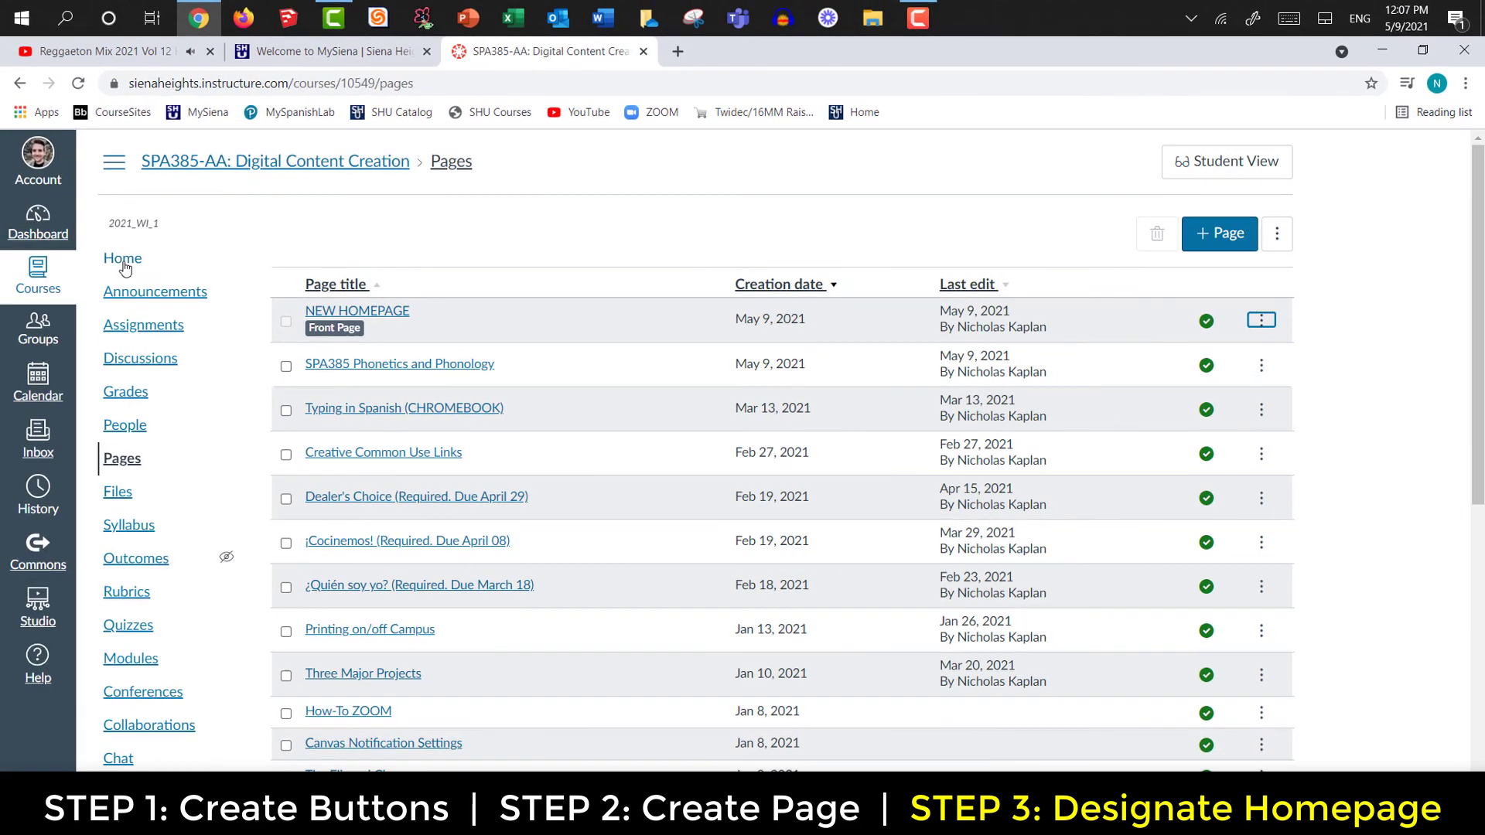
Step: Set the course home page to display the Pages Front Page, NEW HOMEPAGE, and save the choice
left_click(124, 266)
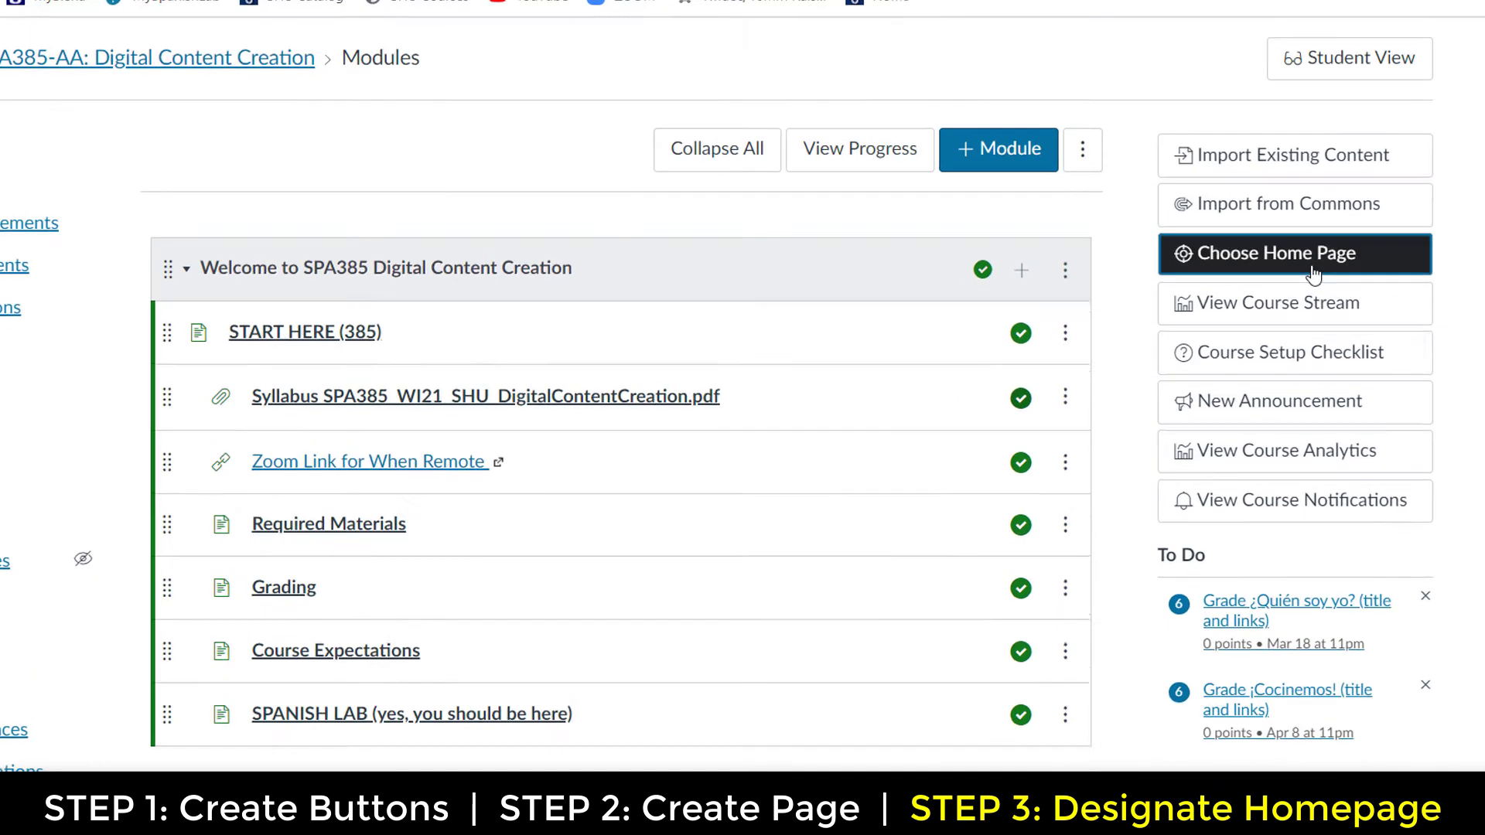
left_click(1312, 275)
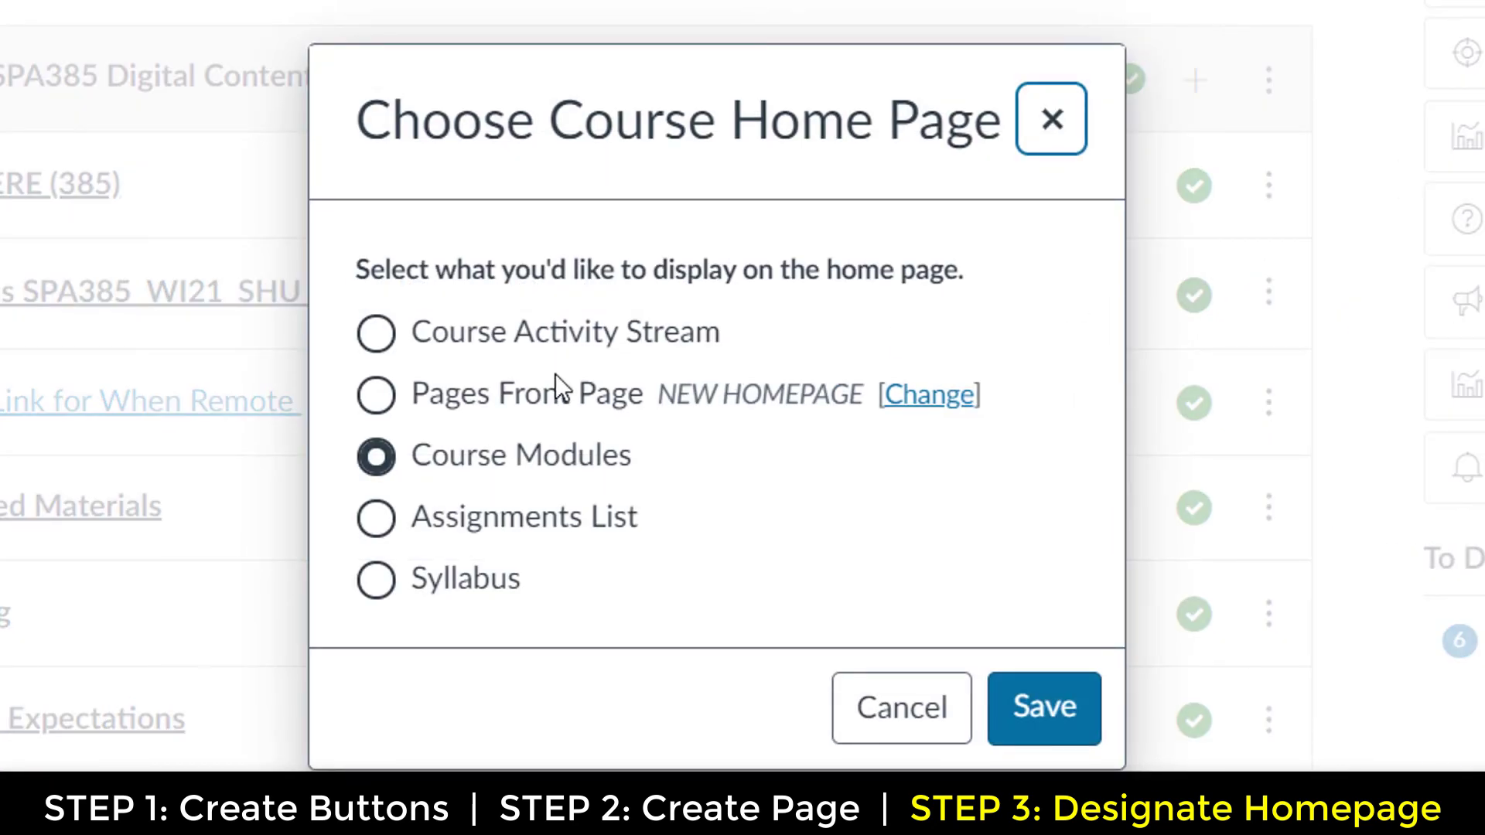
left_click(373, 411)
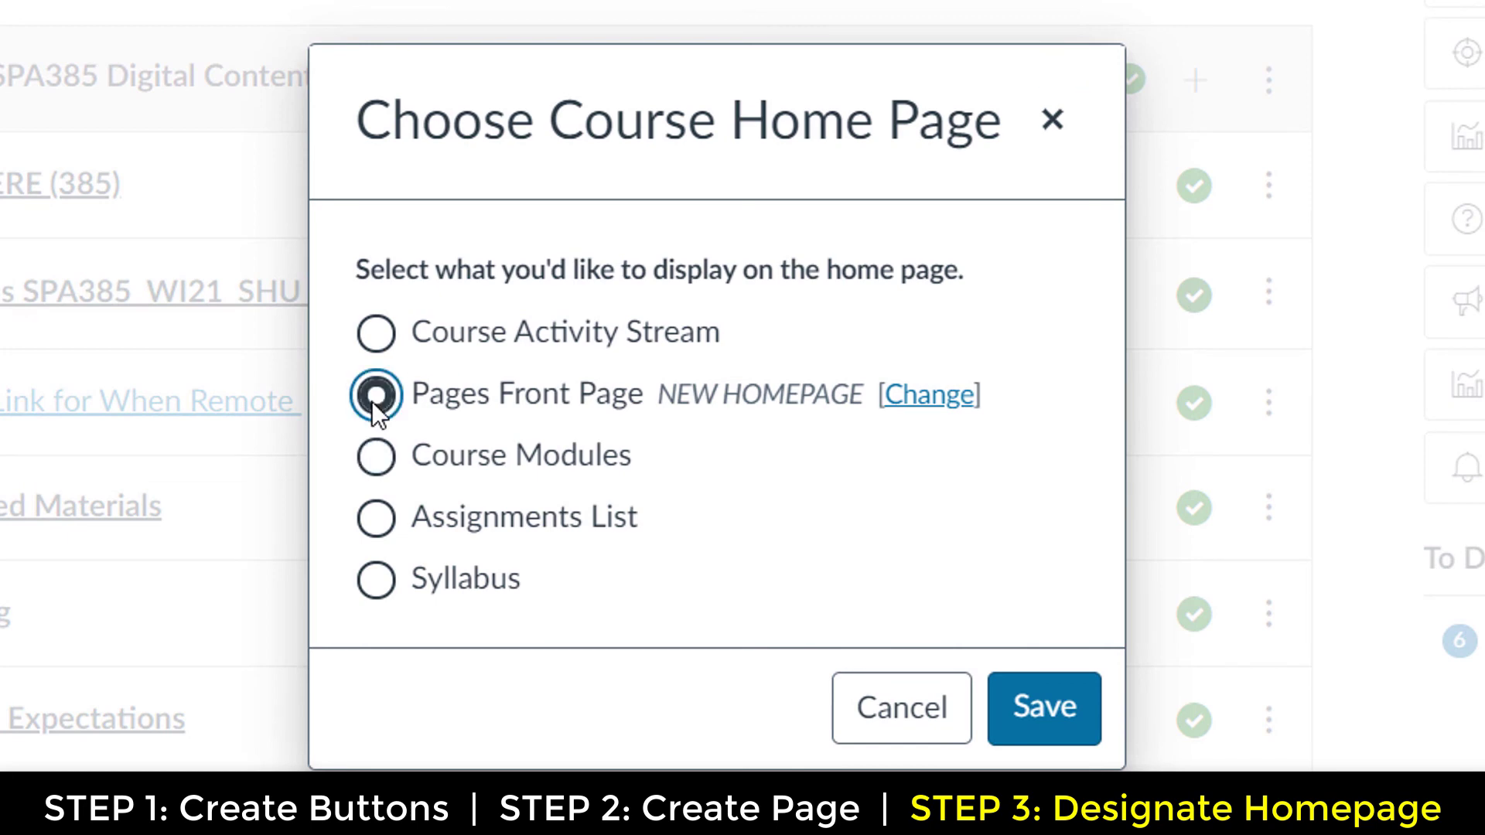
left_click(1046, 709)
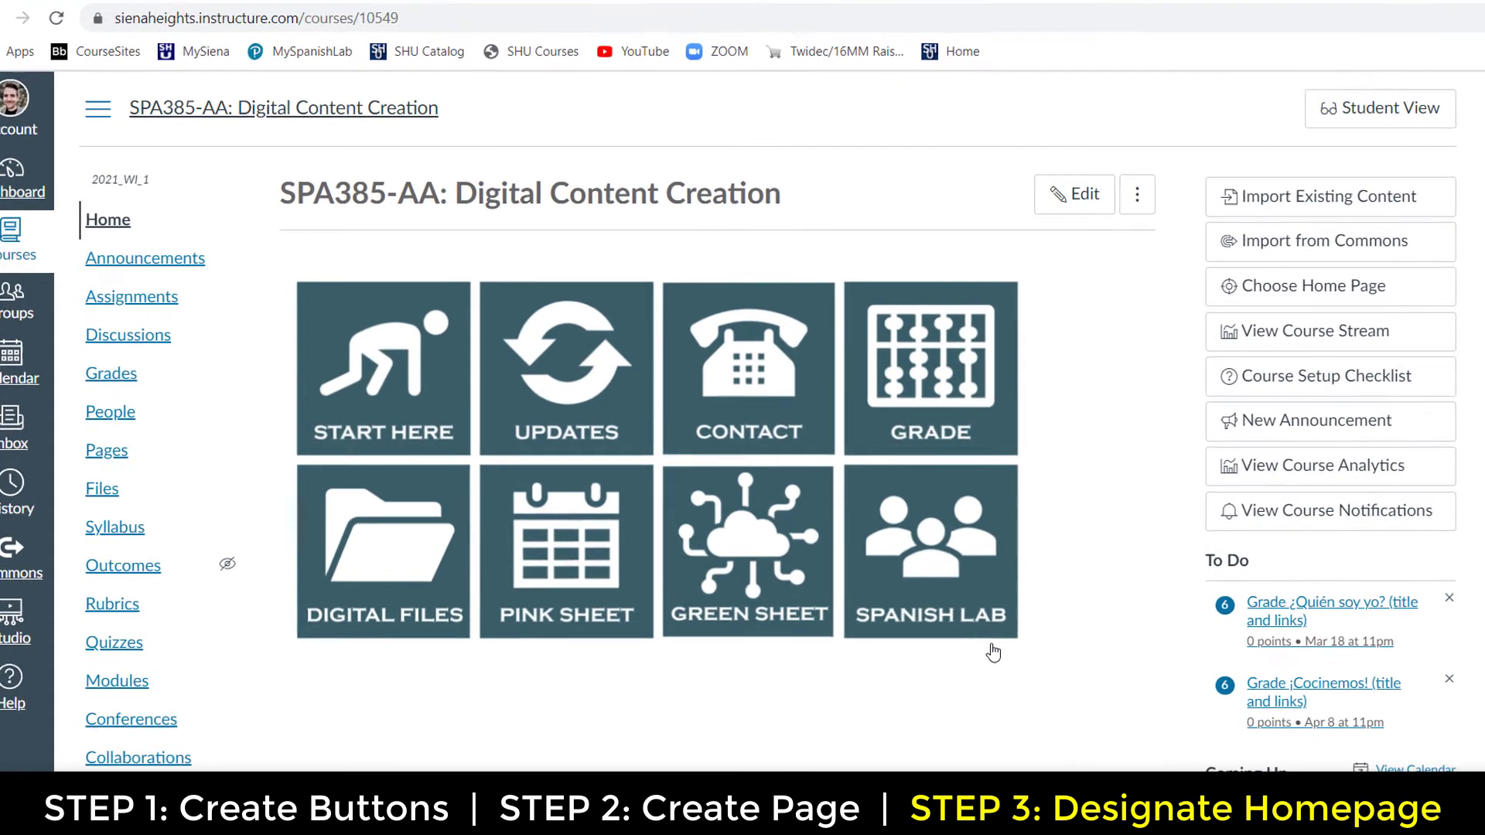